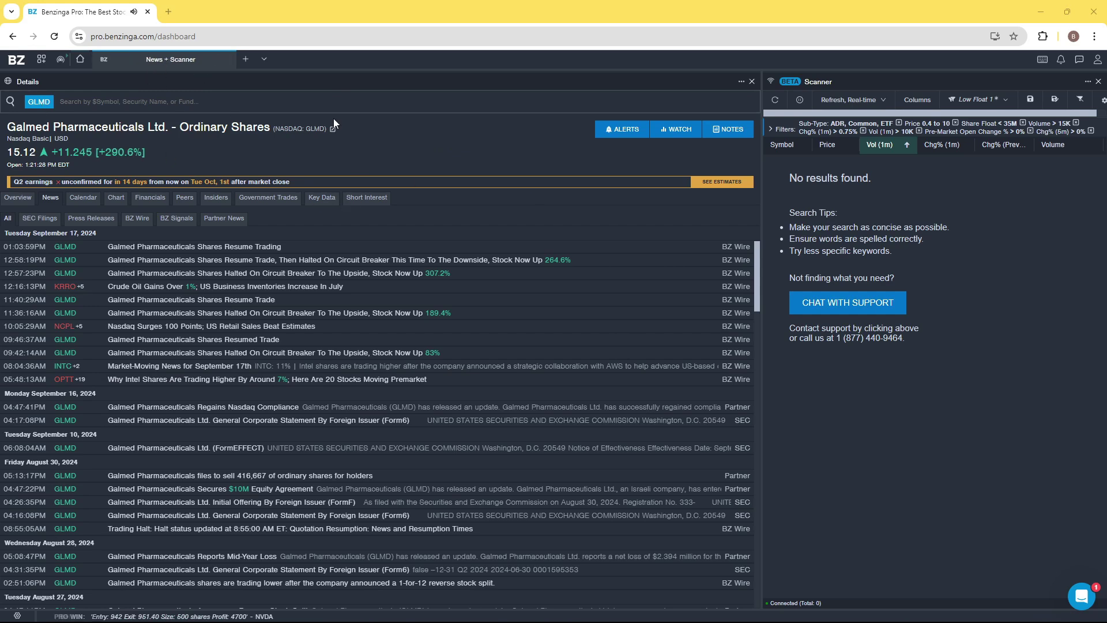
Begin a new workspace and tick the Details and Scanner tools under Build Your Workspace
click(246, 60)
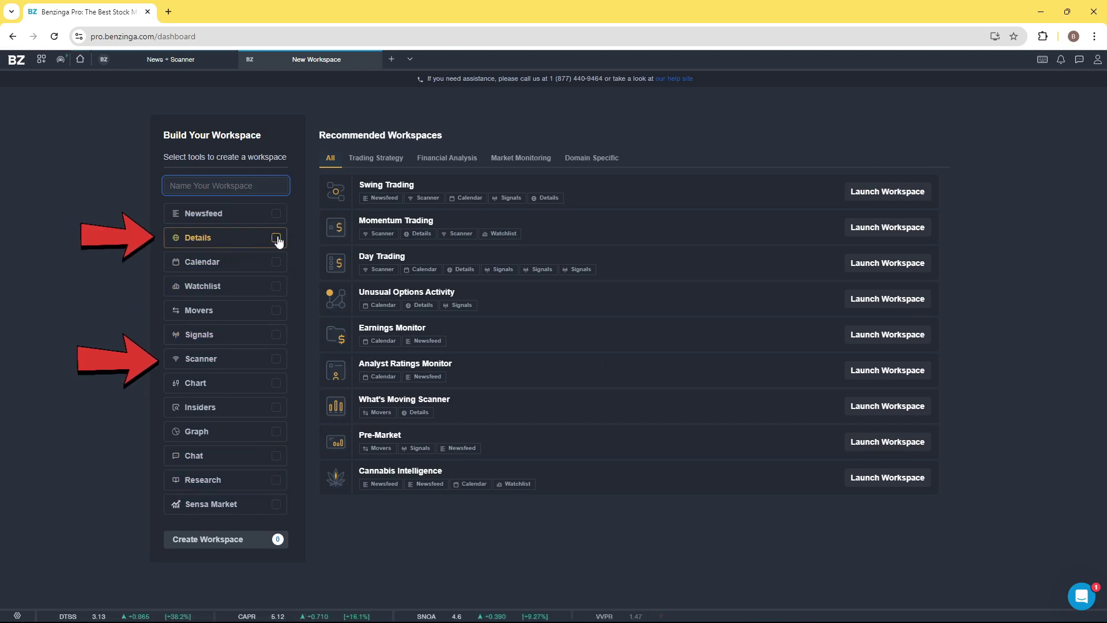
click(278, 240)
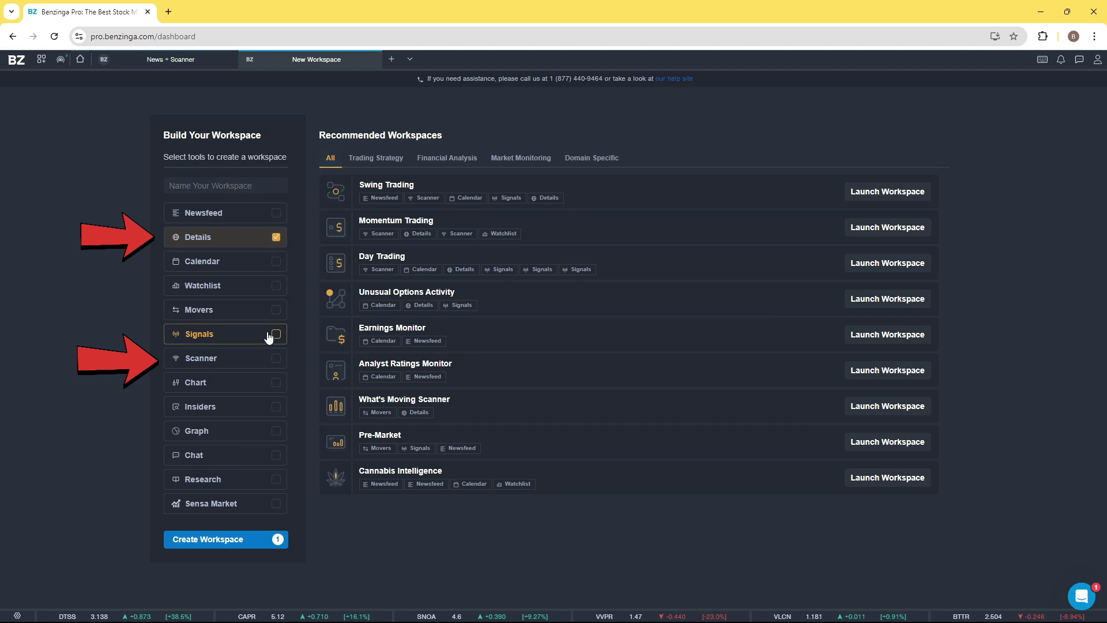
click(275, 360)
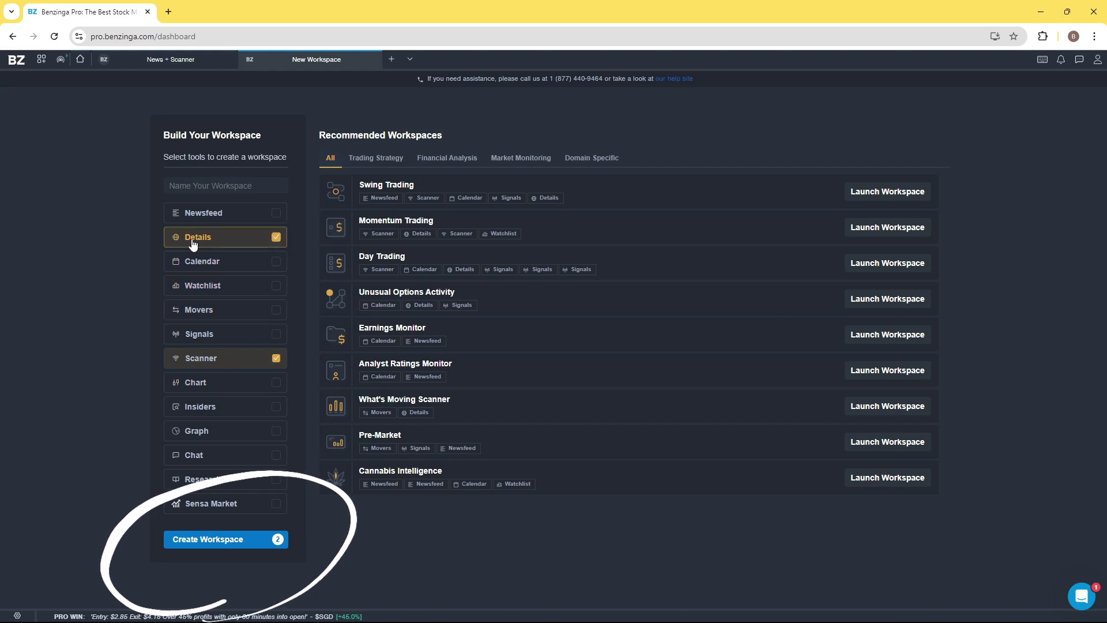
Create the Details-and-Scanner workspace and widen the Chg% column so its title shows
click(244, 543)
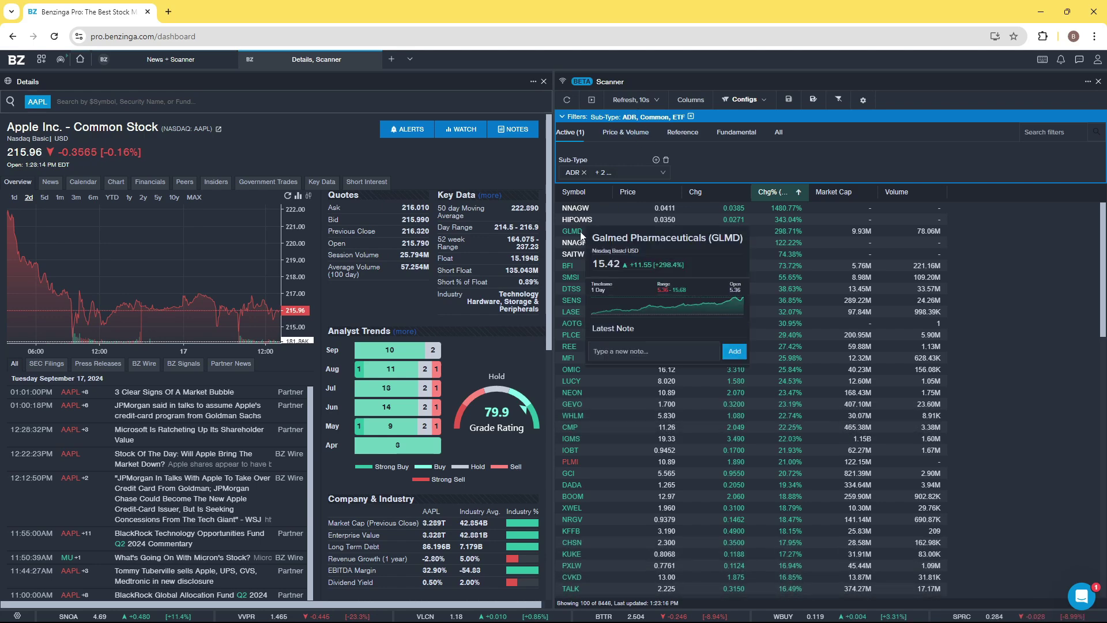
mouse_move(569, 358)
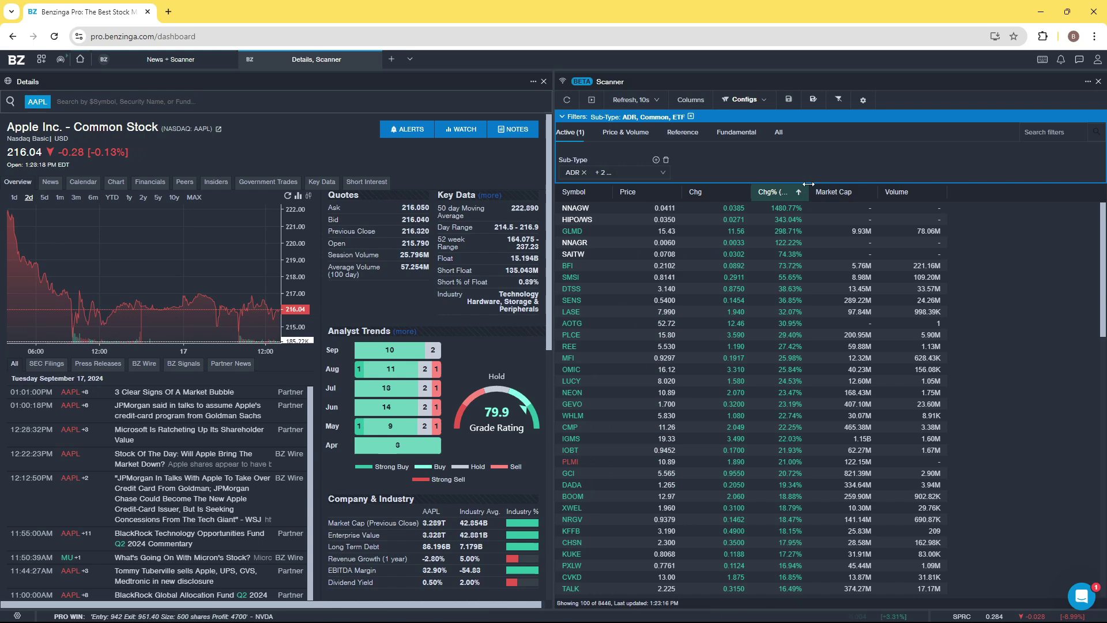
drag(807, 188, 847, 188)
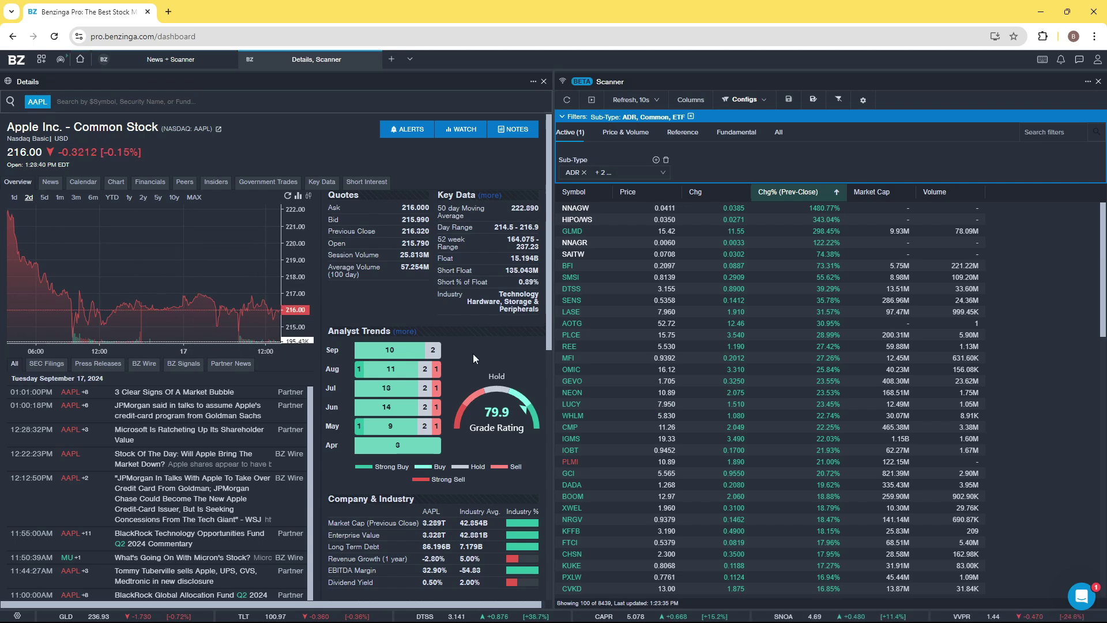
mouse_move(577, 231)
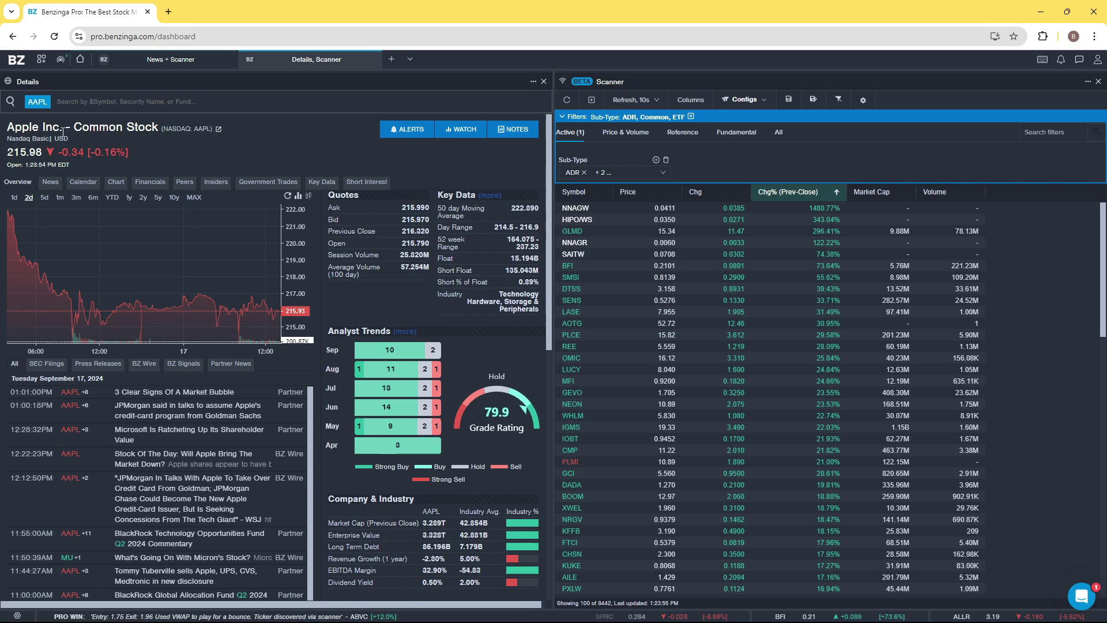
Load Galmed (GLMD) from the scanner and show its Key Data figures
click(573, 232)
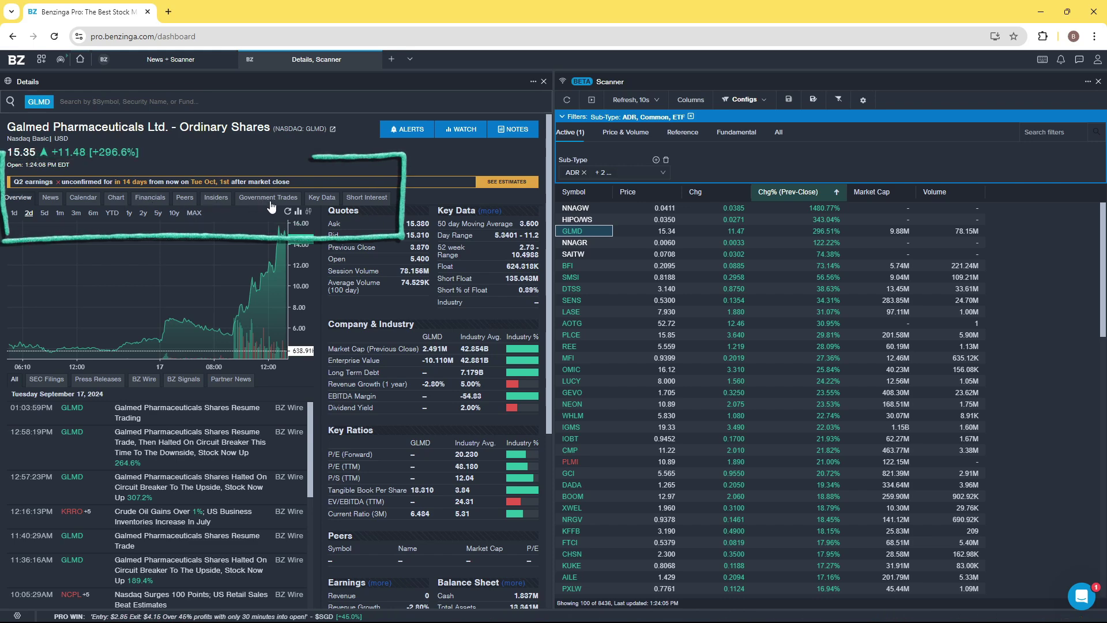
click(322, 199)
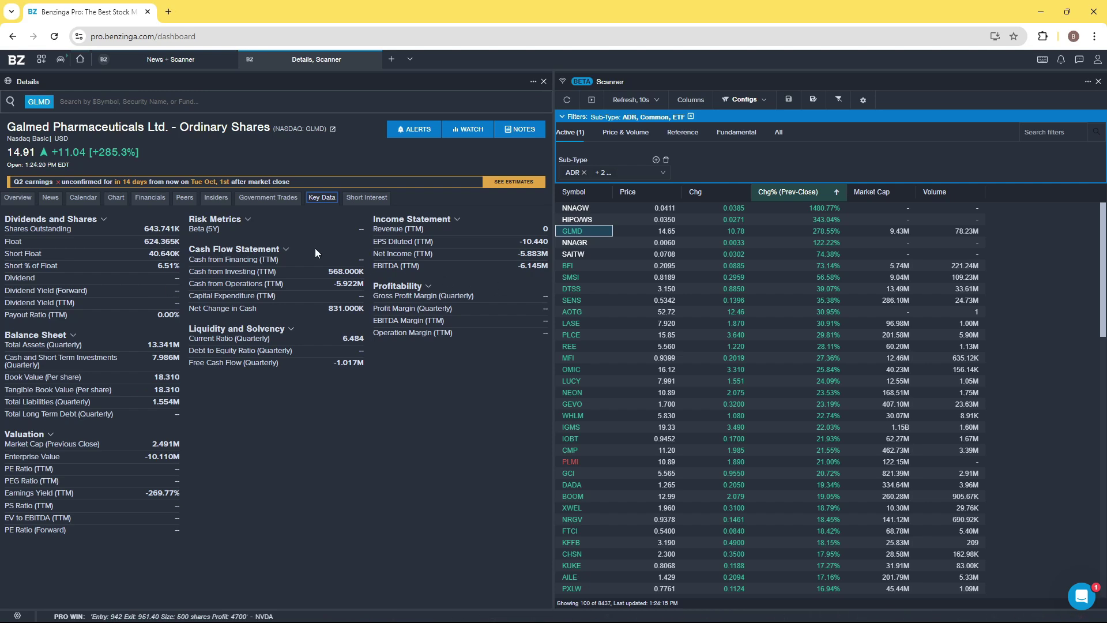
Show GLMD's daily chart, zoomed to recent weeks with the price scale stretched to 0–20
click(117, 198)
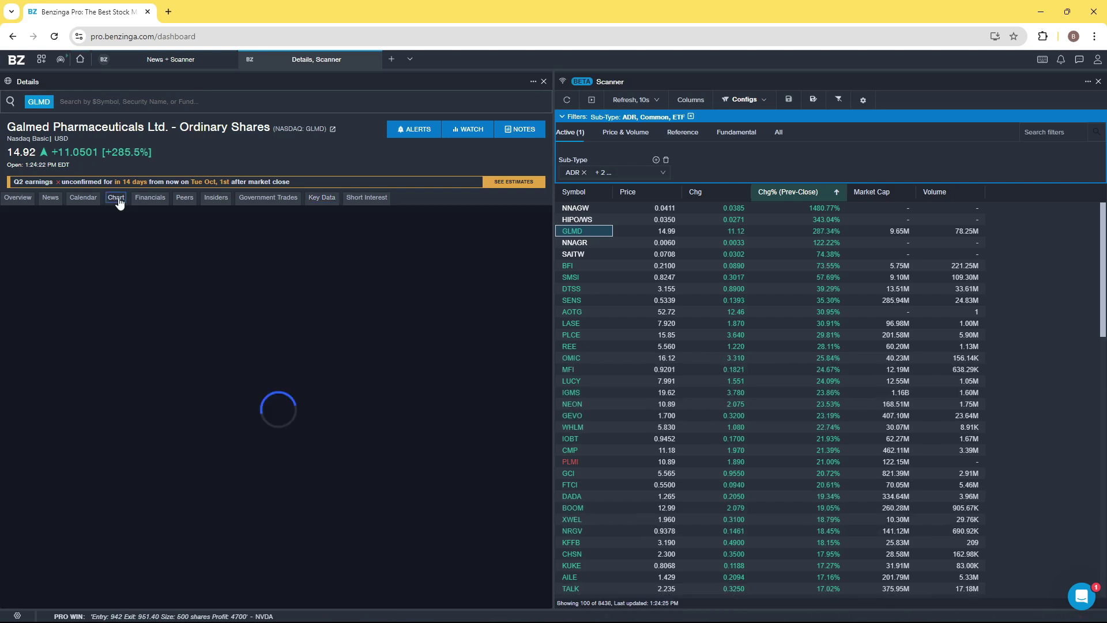
scroll(371, 355, up, 5)
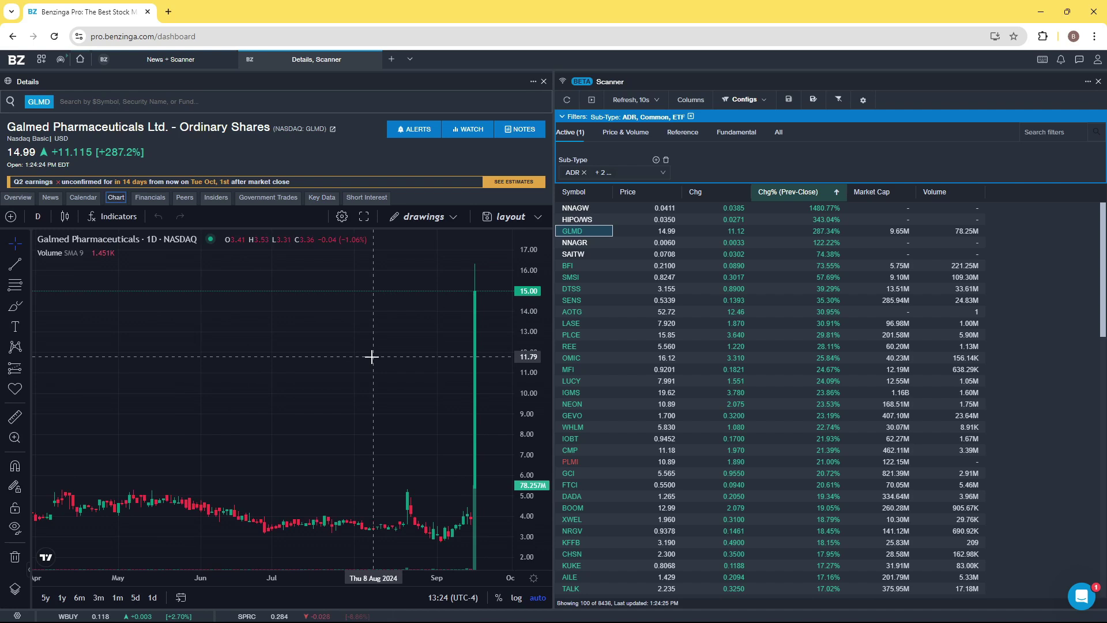
drag(526, 311, 434, 383)
scroll(434, 383, up, 2)
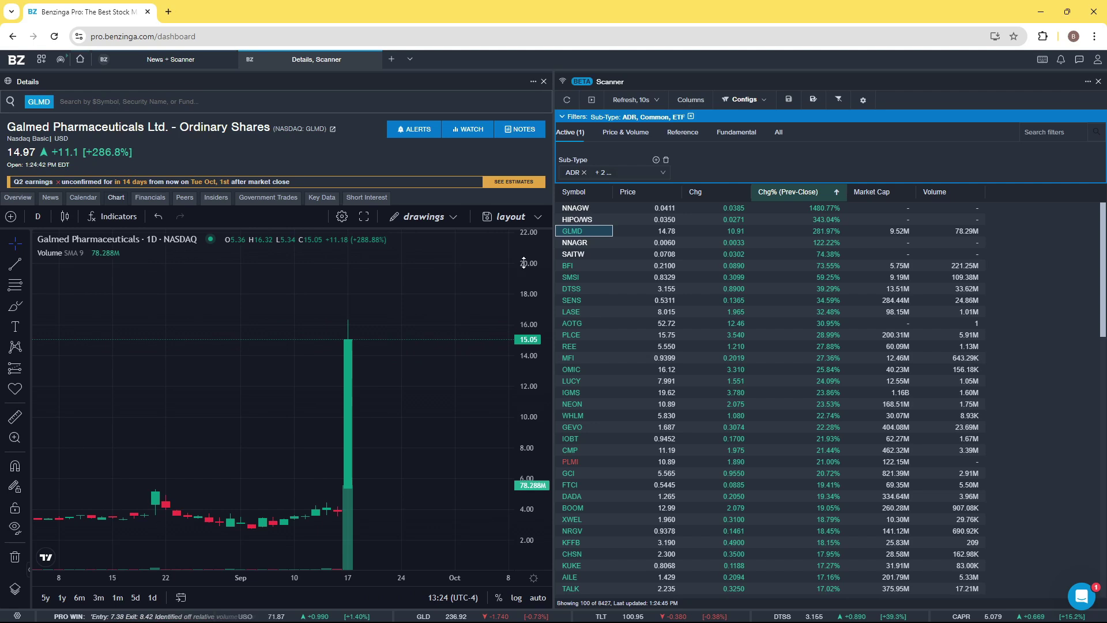
click(570, 266)
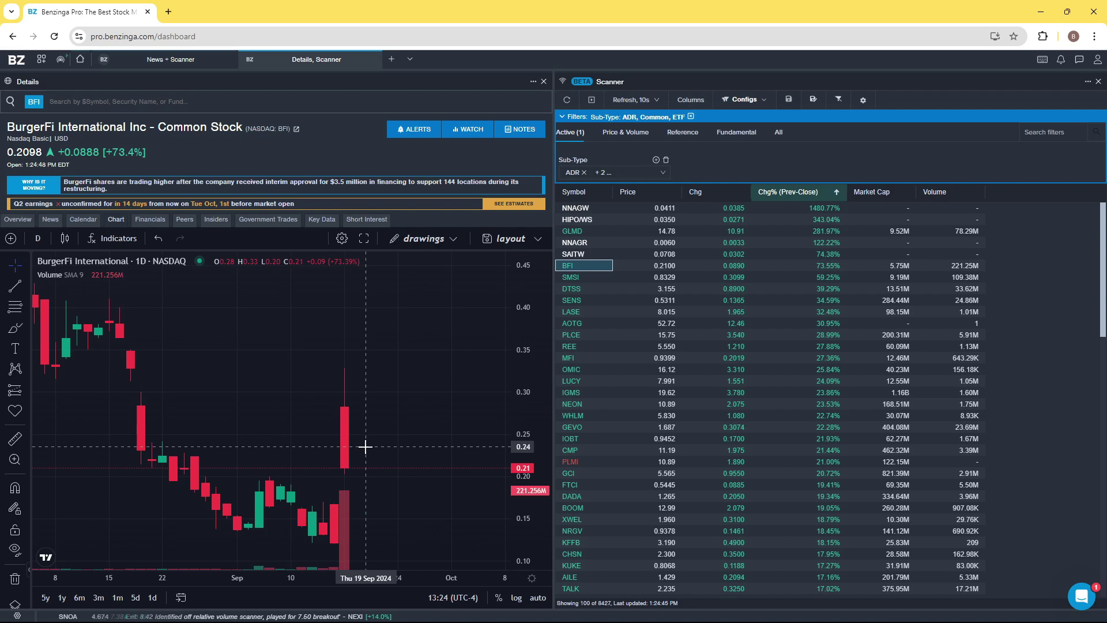
mouse_move(579, 313)
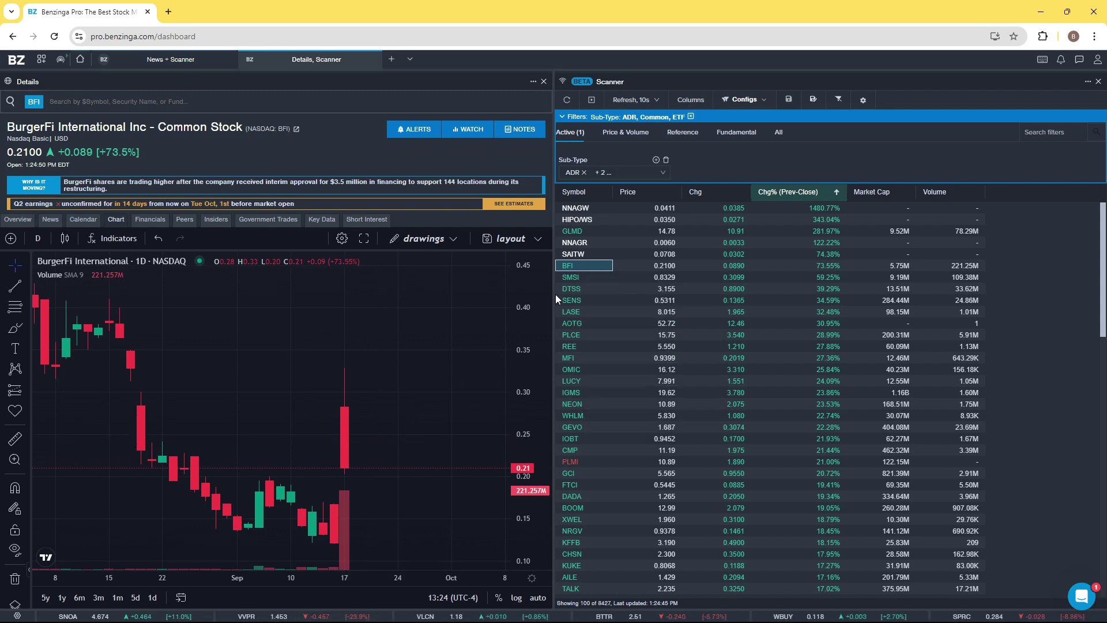
click(570, 278)
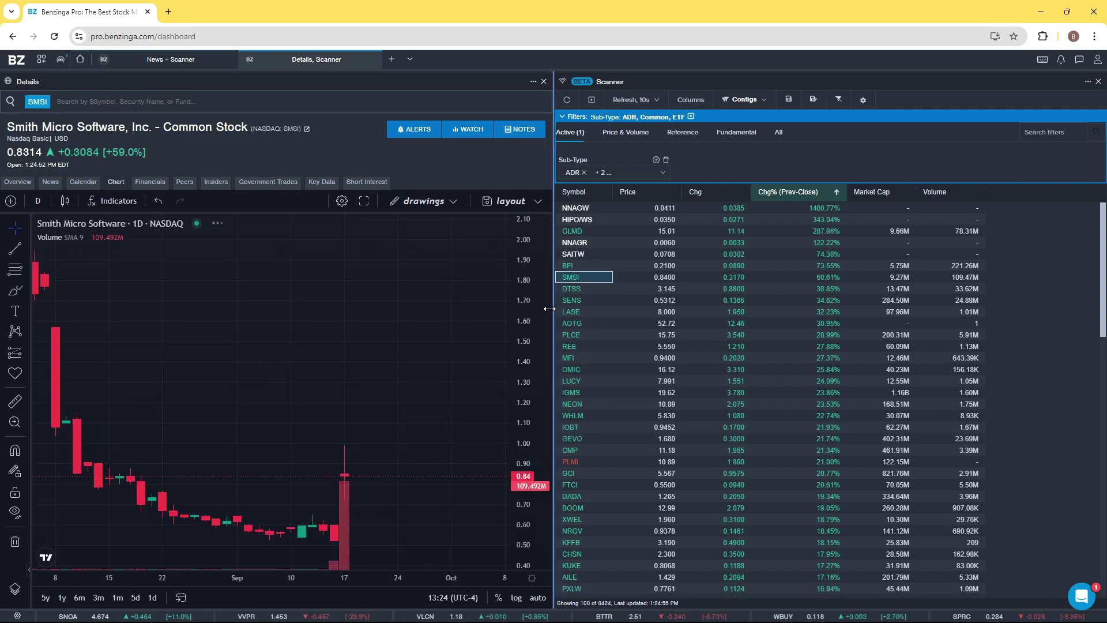
click(576, 289)
mouse_move(581, 377)
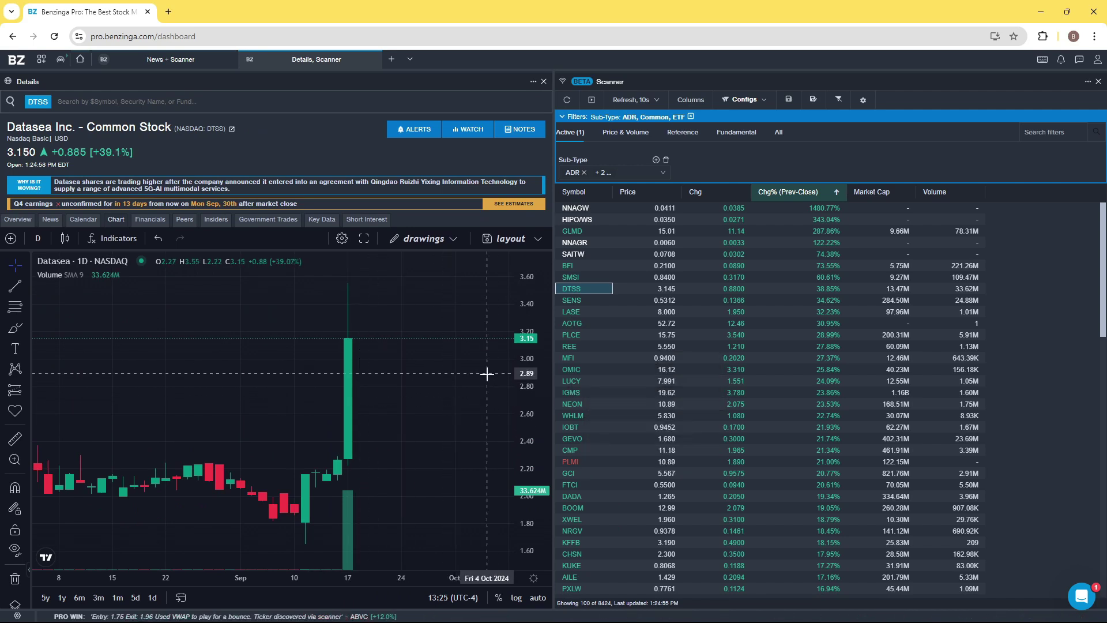
click(578, 301)
click(575, 314)
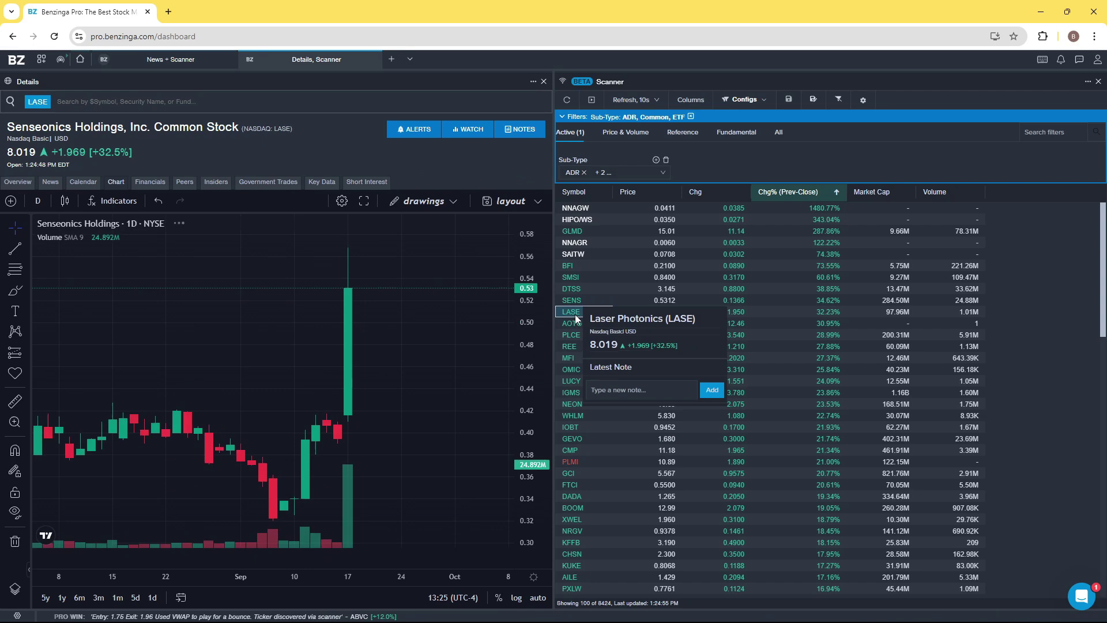
click(574, 324)
click(579, 292)
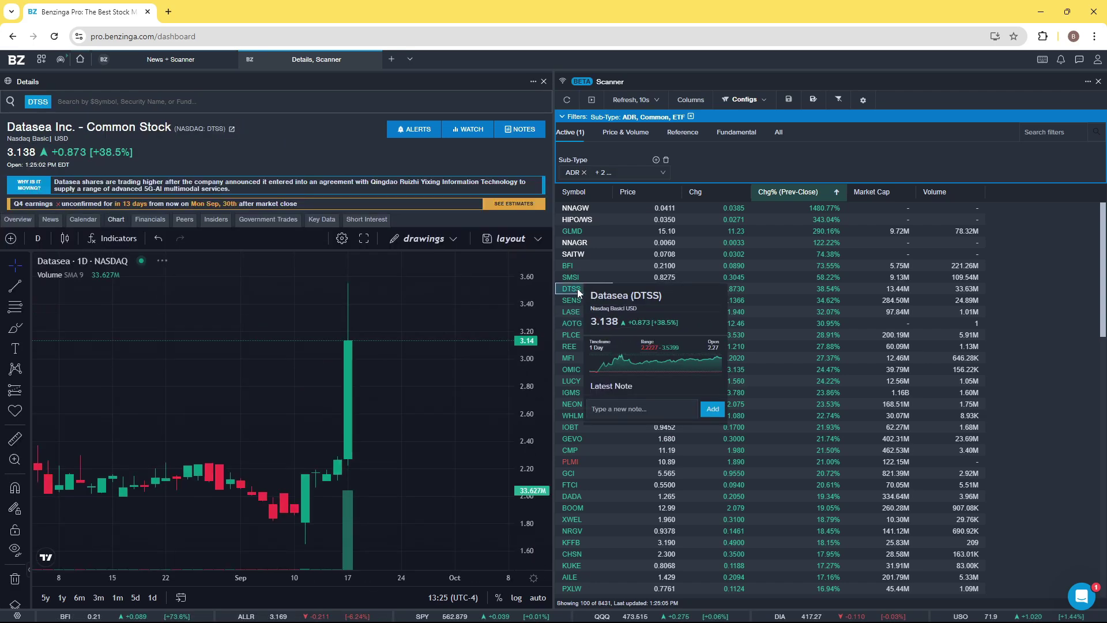
click(573, 277)
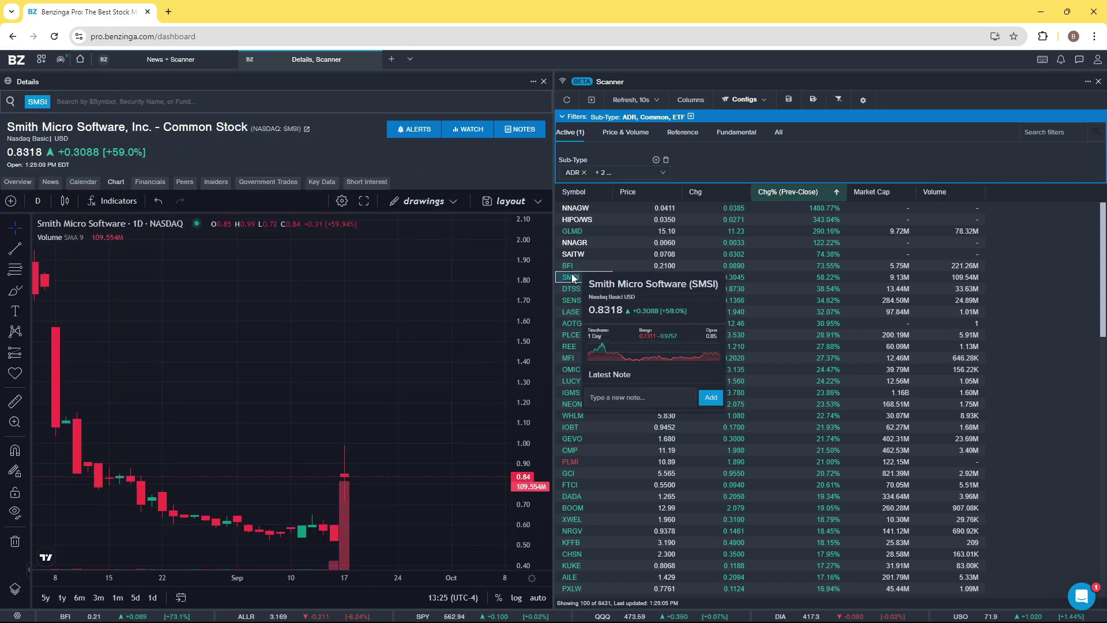
click(573, 231)
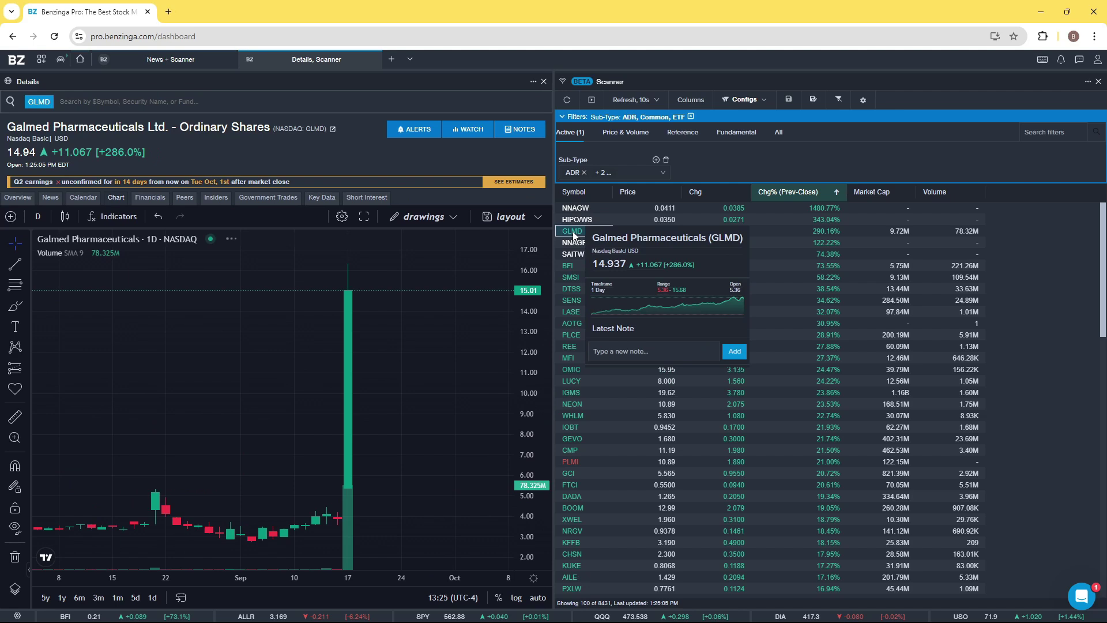
Change GLMD's chart from daily to 1-minute candles framed on today's session
click(38, 217)
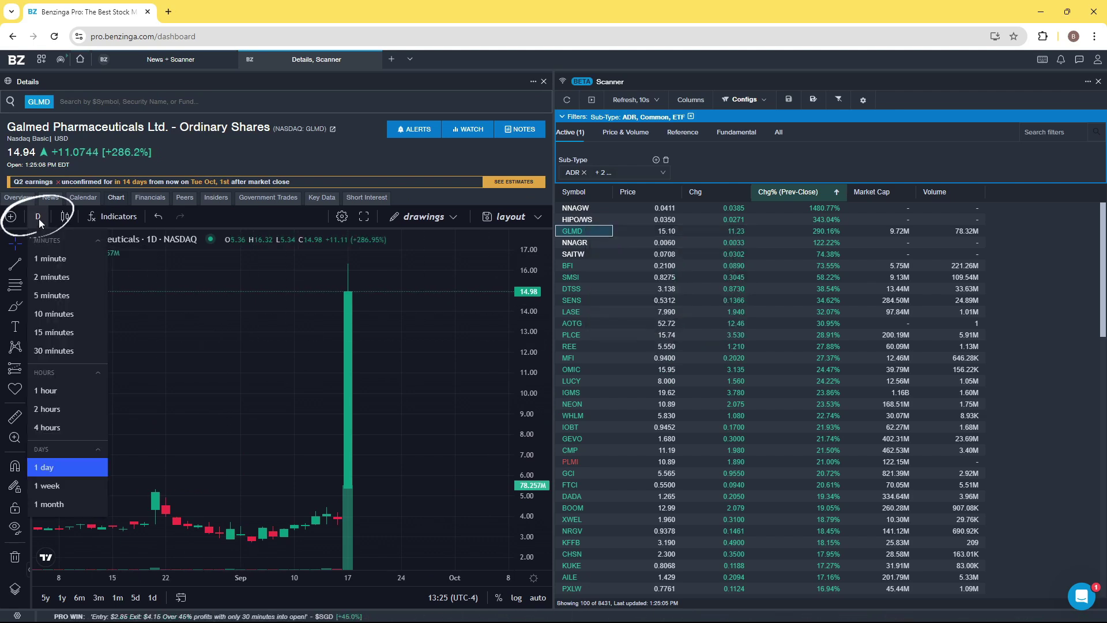
click(46, 261)
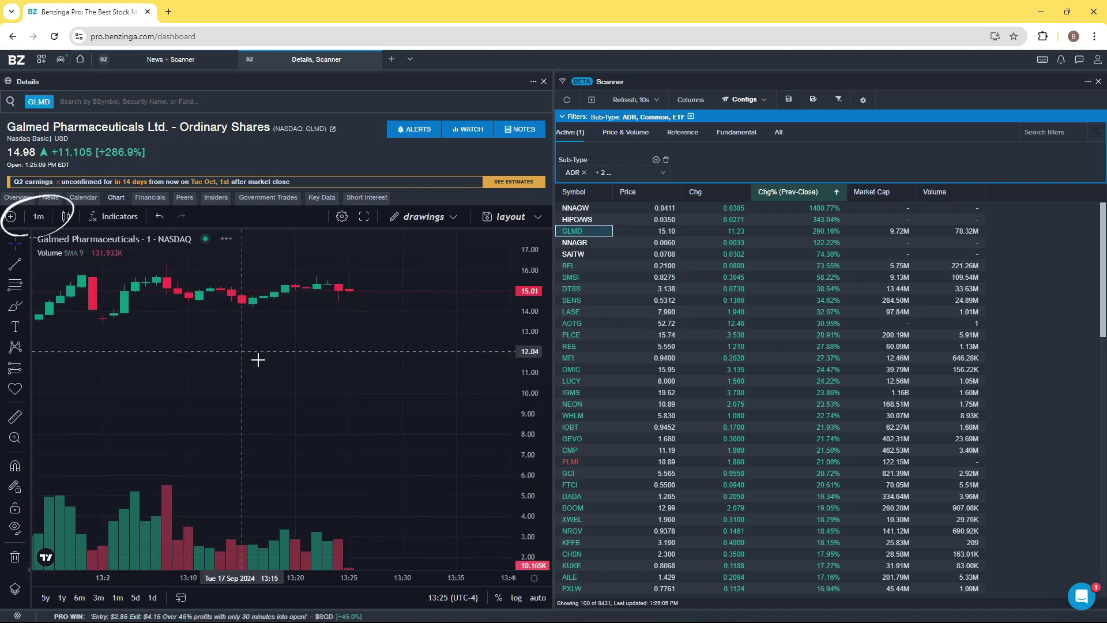
scroll(396, 373, down, 2)
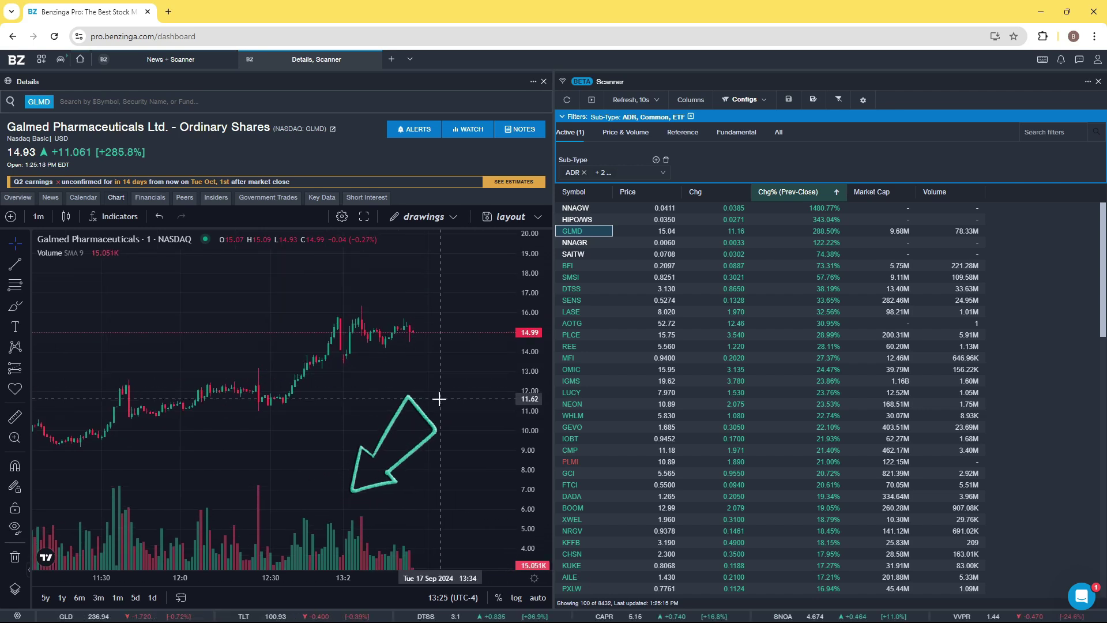
scroll(320, 491, down, 2)
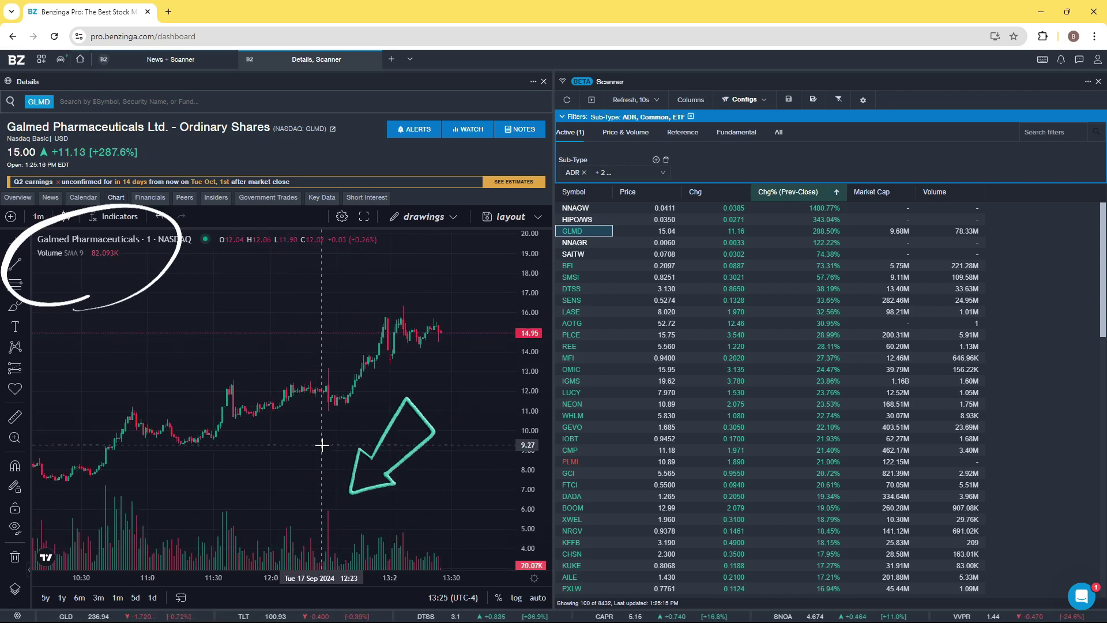
scroll(430, 357, up, 2)
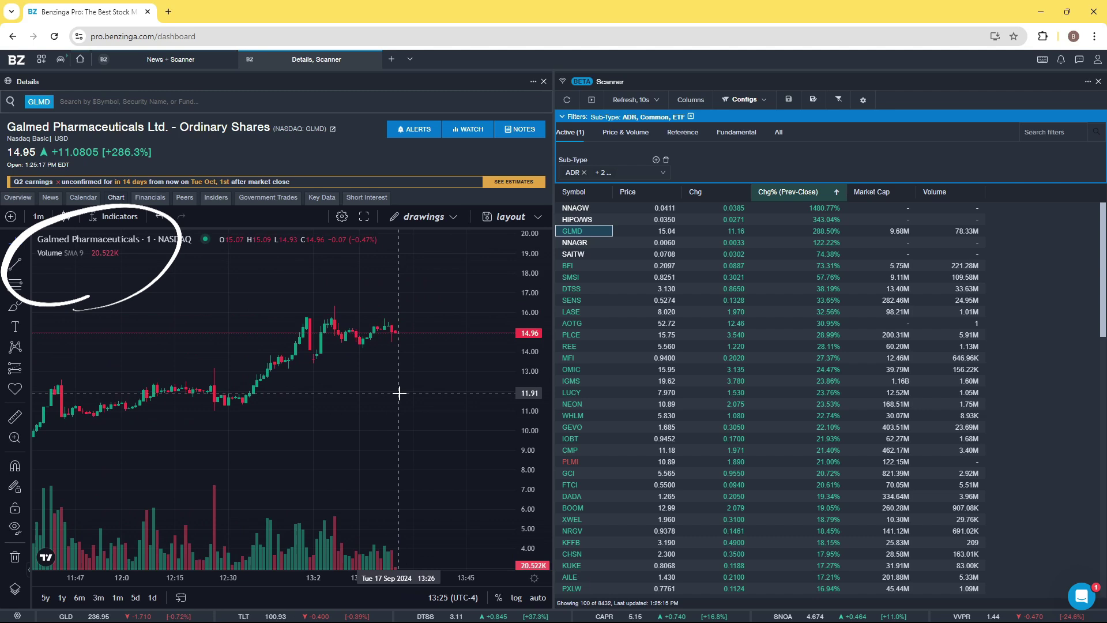
mouse_move(56, 261)
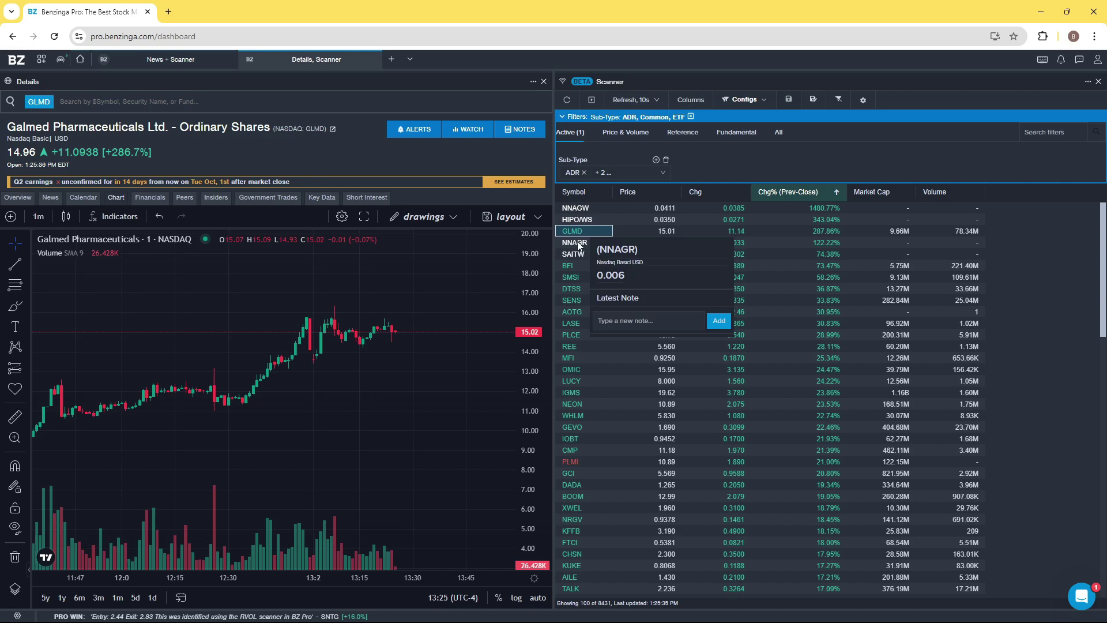
Preview HIPO/WS, GLMD, BFI and SMSI from the scanner, ending back on GLMD
click(576, 221)
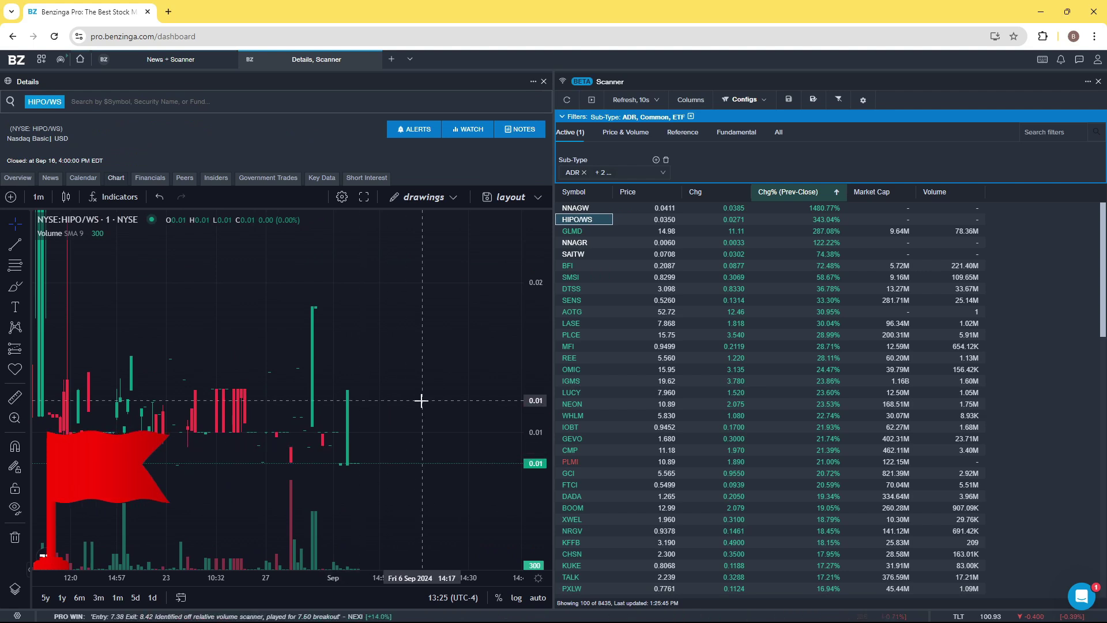
click(574, 232)
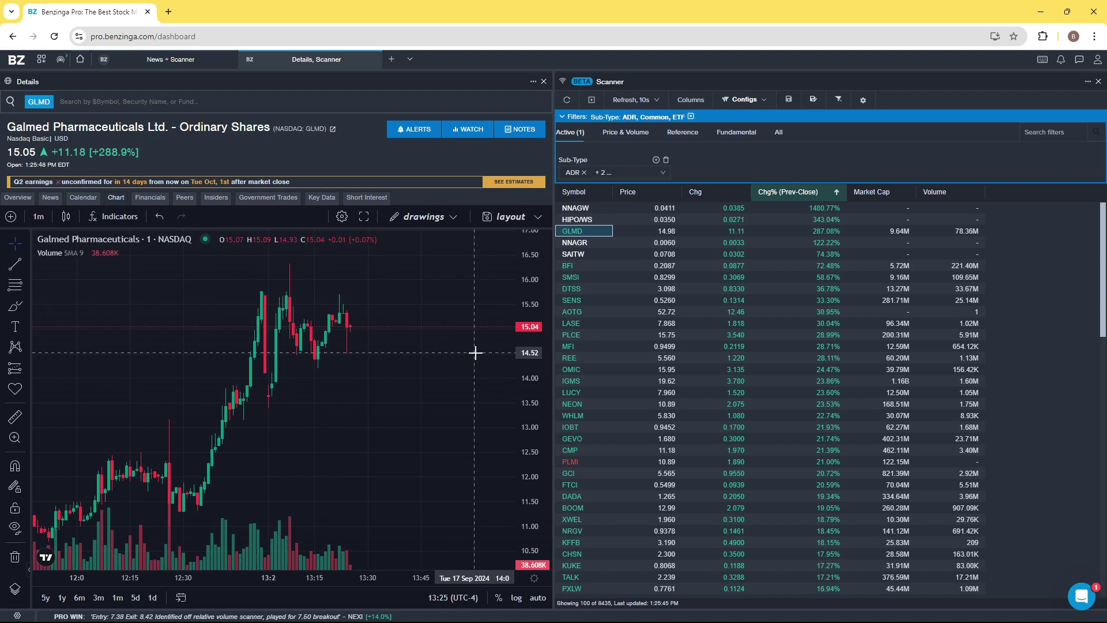
click(571, 266)
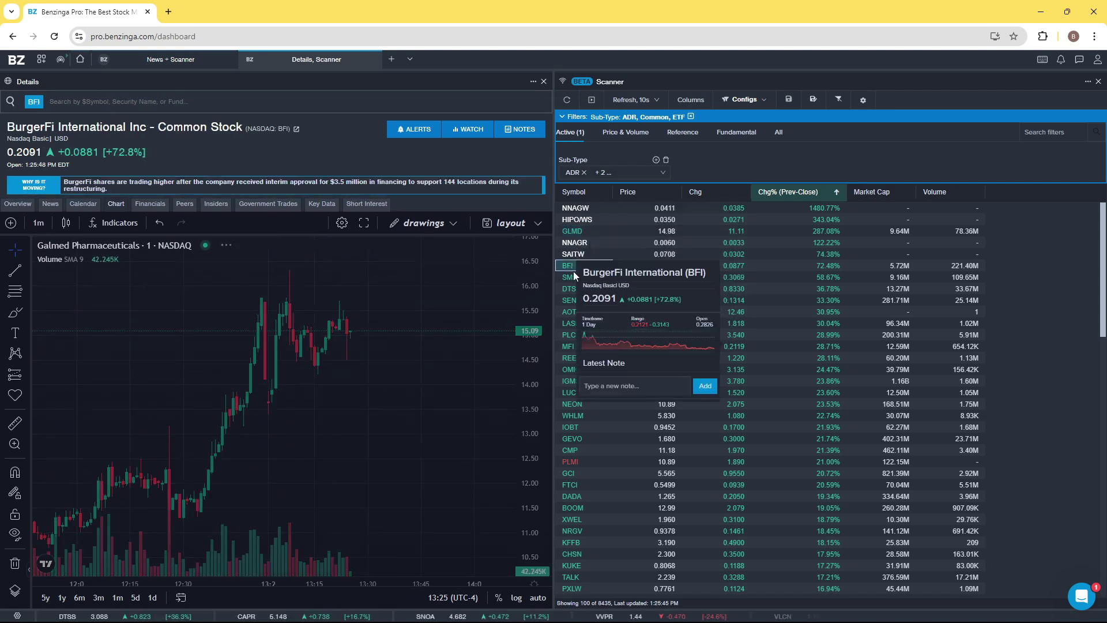
click(571, 277)
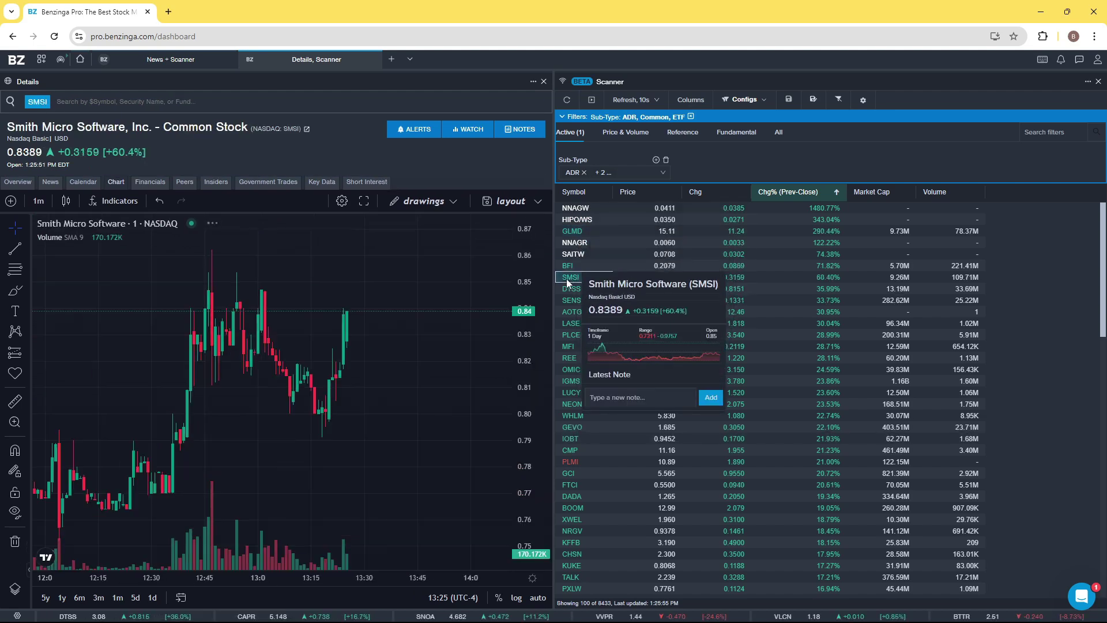
click(573, 236)
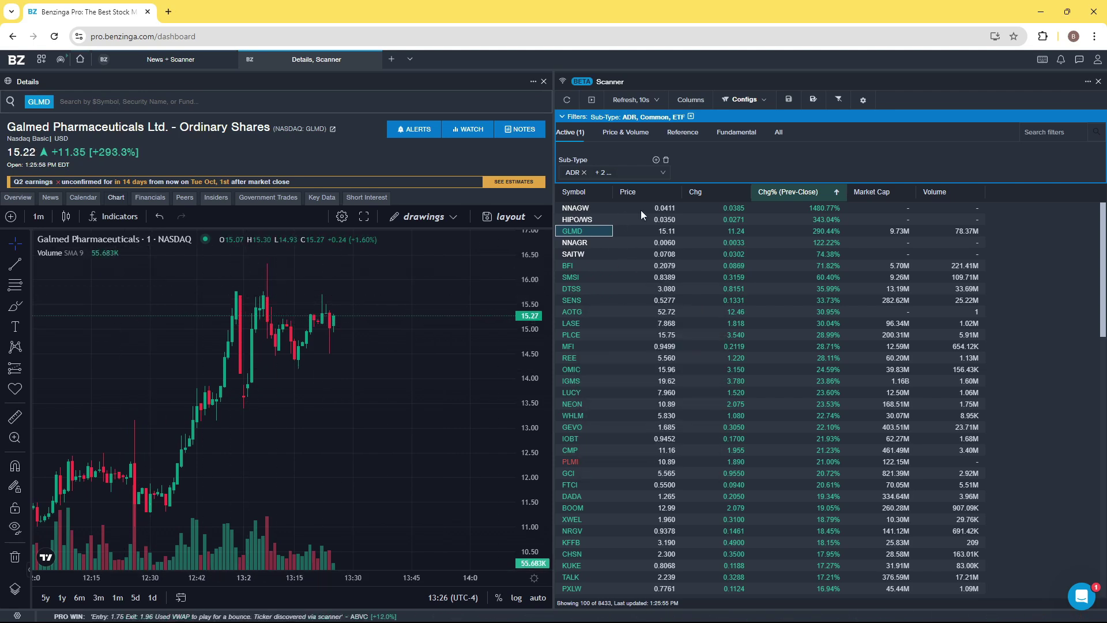
mouse_move(95, 255)
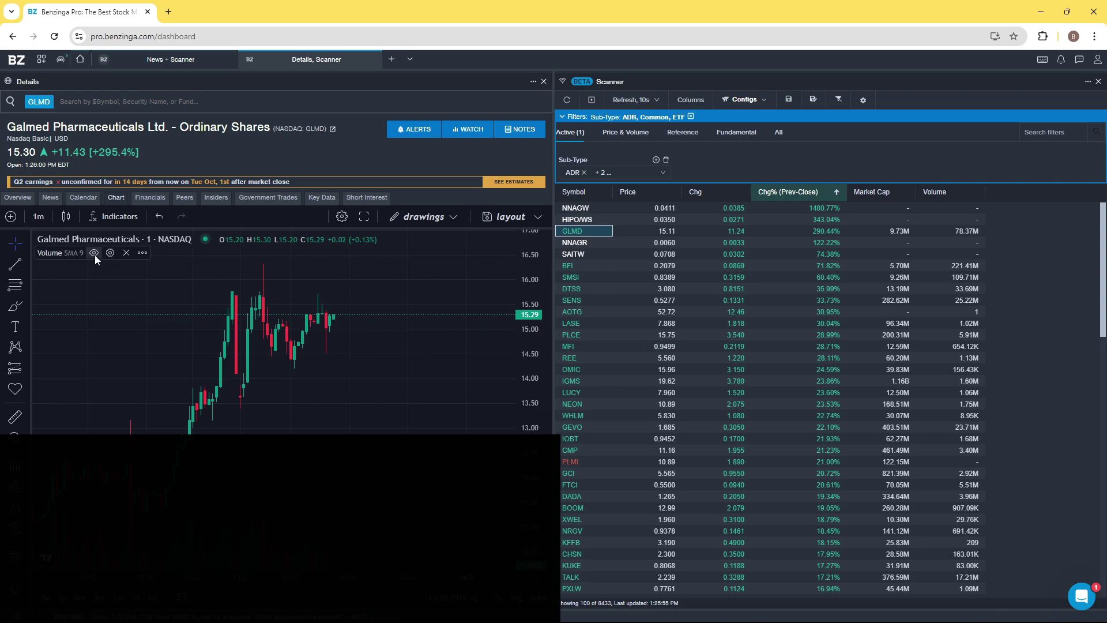
mouse_move(725, 330)
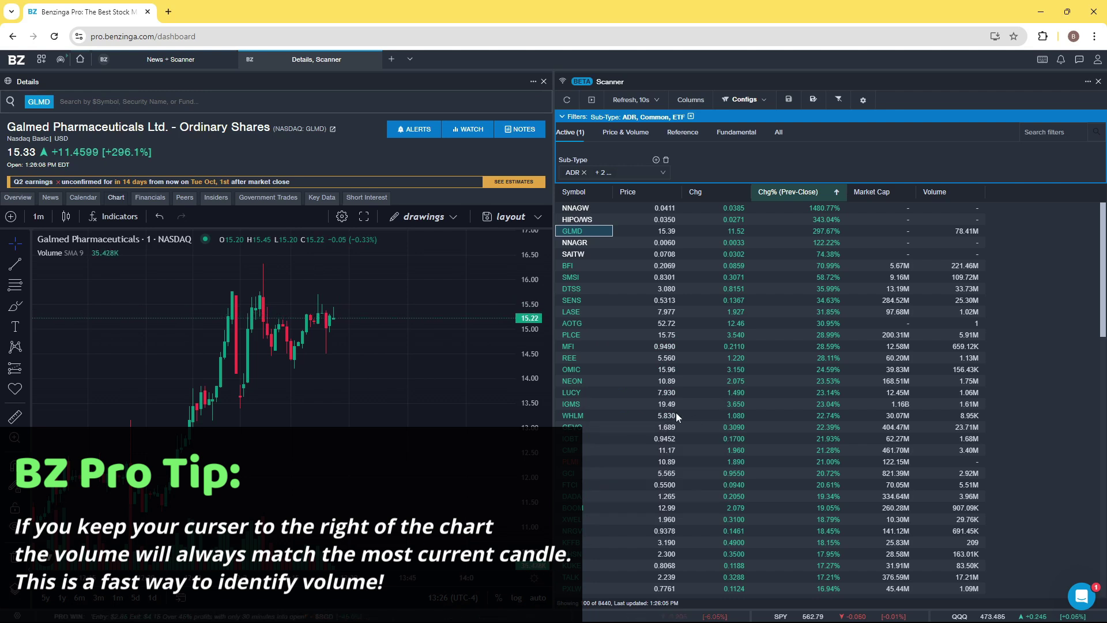
mouse_move(704, 362)
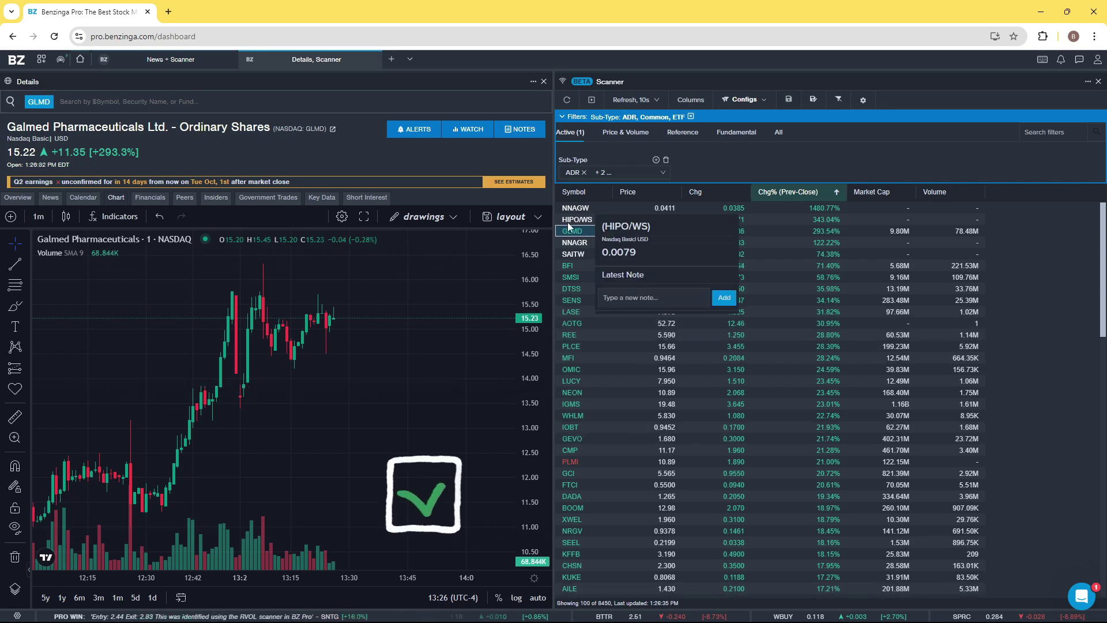
Load BurgerFi (BFI) from the scanner and show its news feed
click(570, 265)
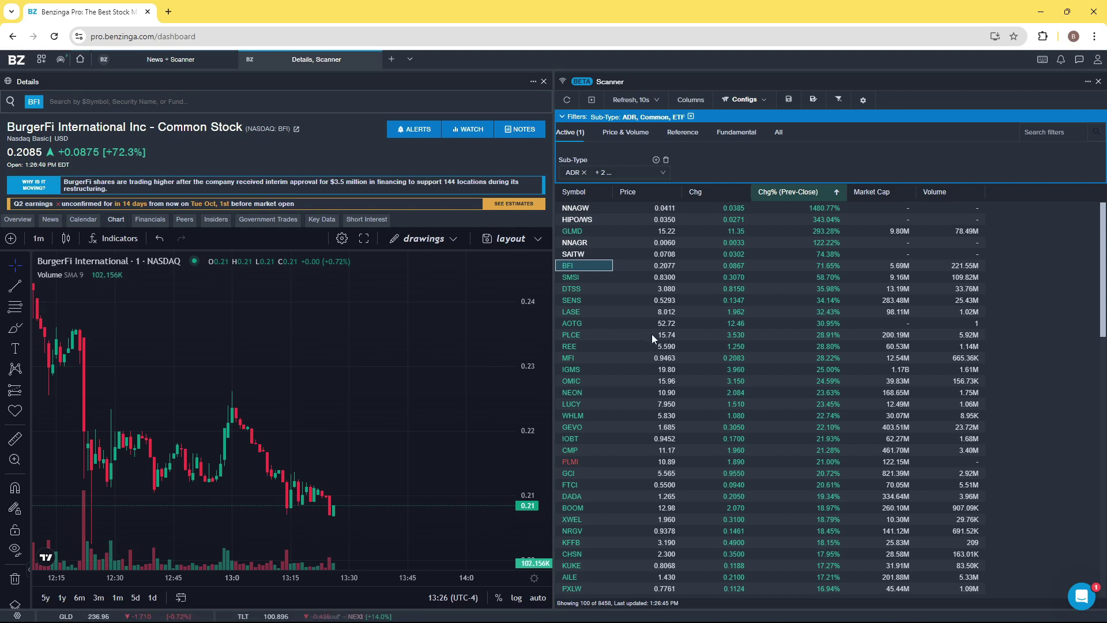
click(42, 222)
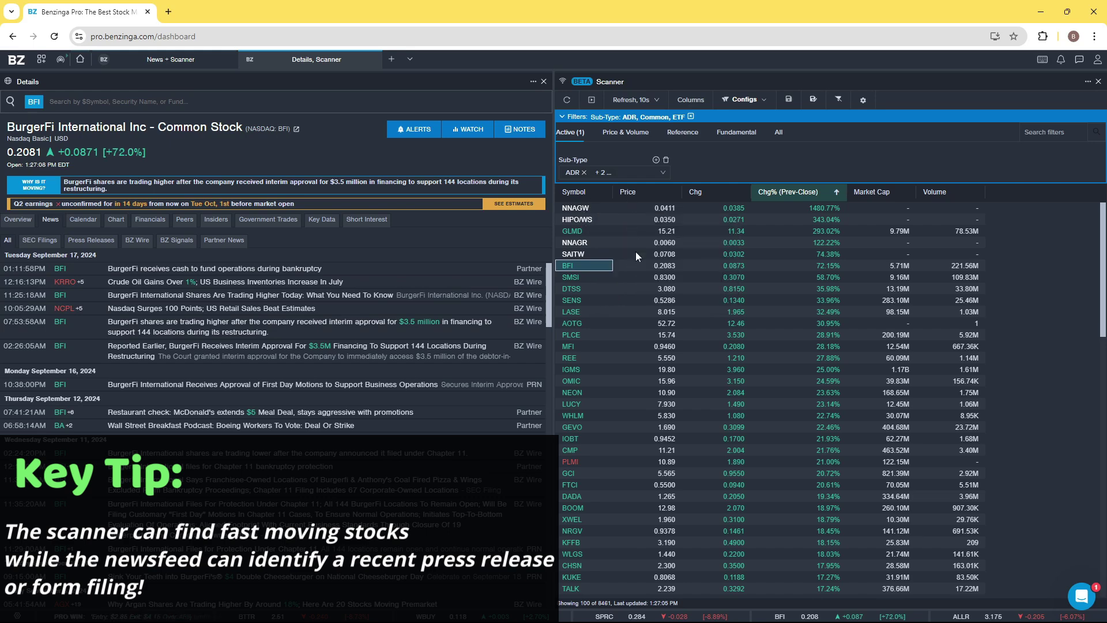
Load GLMD news, expand and collapse 'Why Intel Shares Are Trading Higher', then return to BFI
click(572, 231)
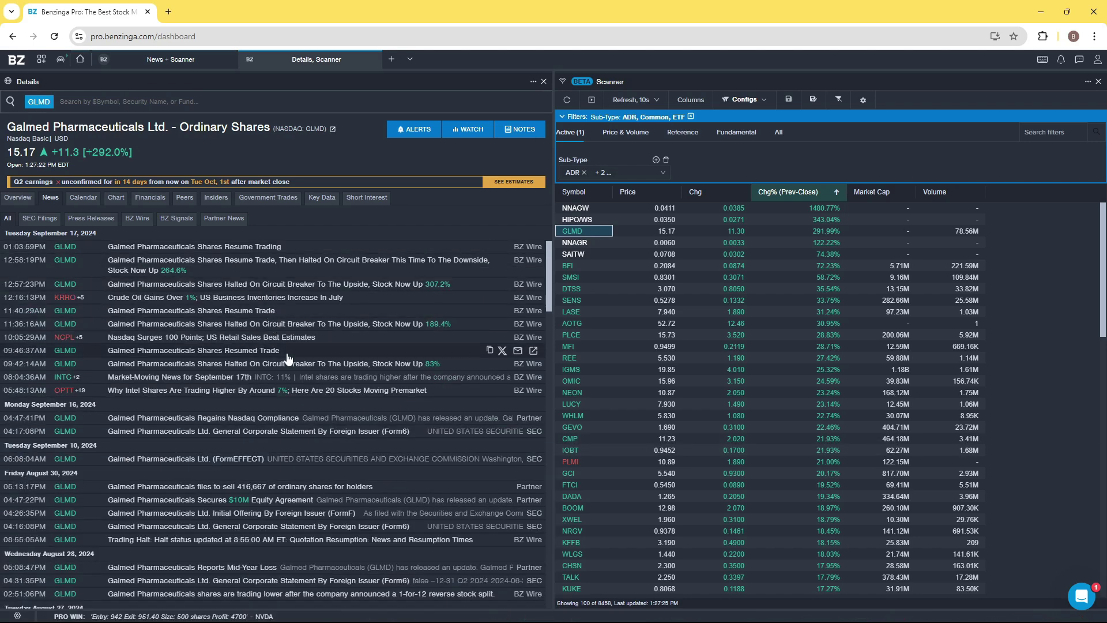
click(223, 393)
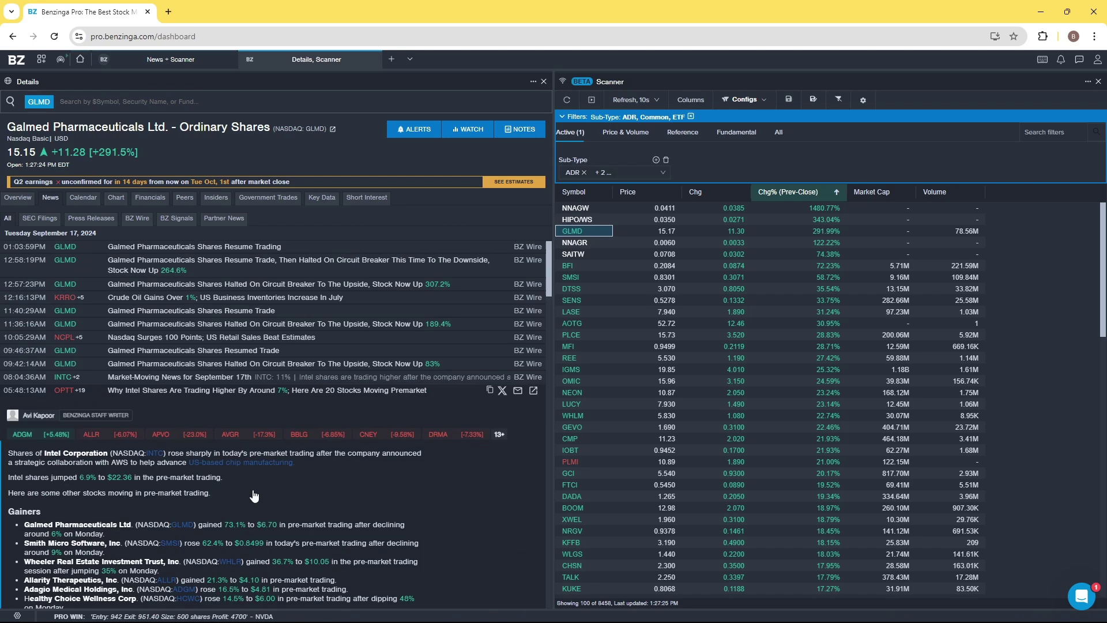
scroll(257, 494, down, 1)
scroll(205, 490, up, 1)
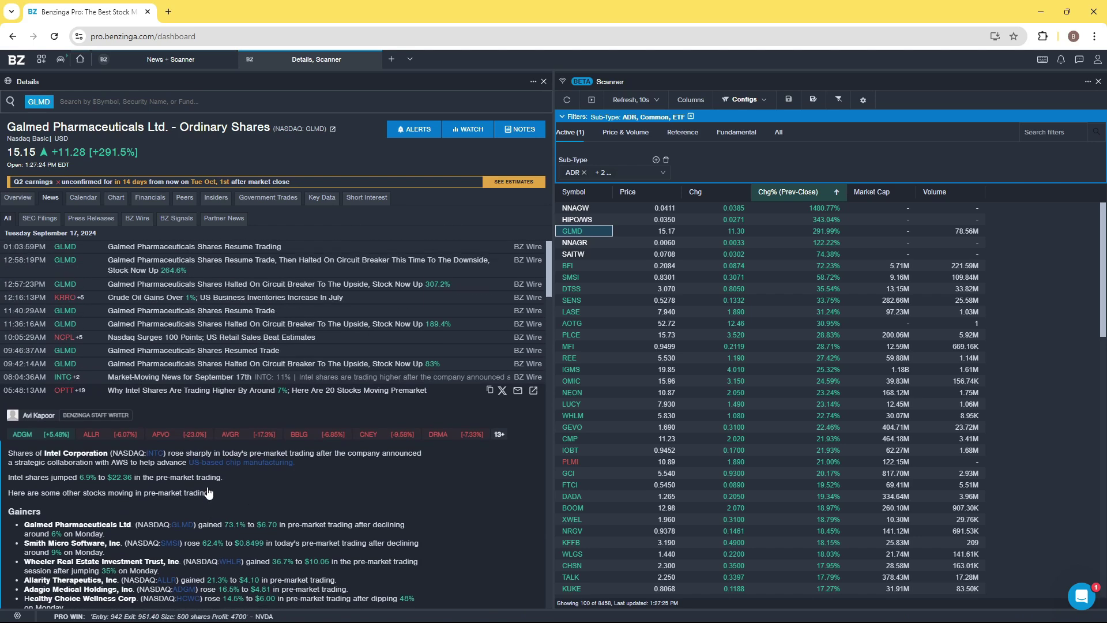
click(125, 392)
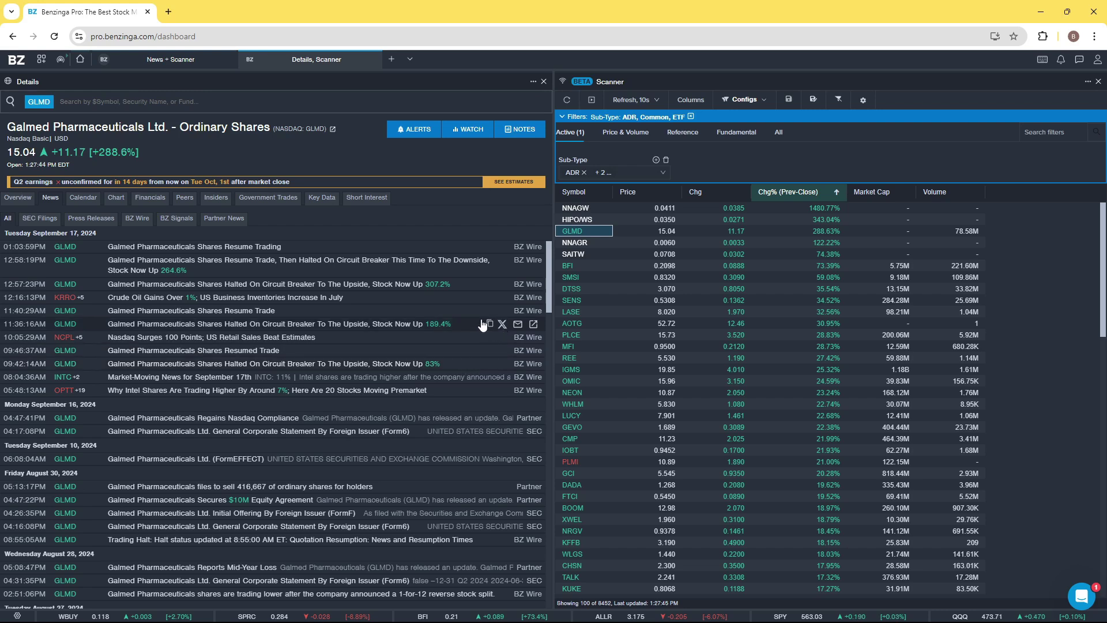
mouse_move(604, 285)
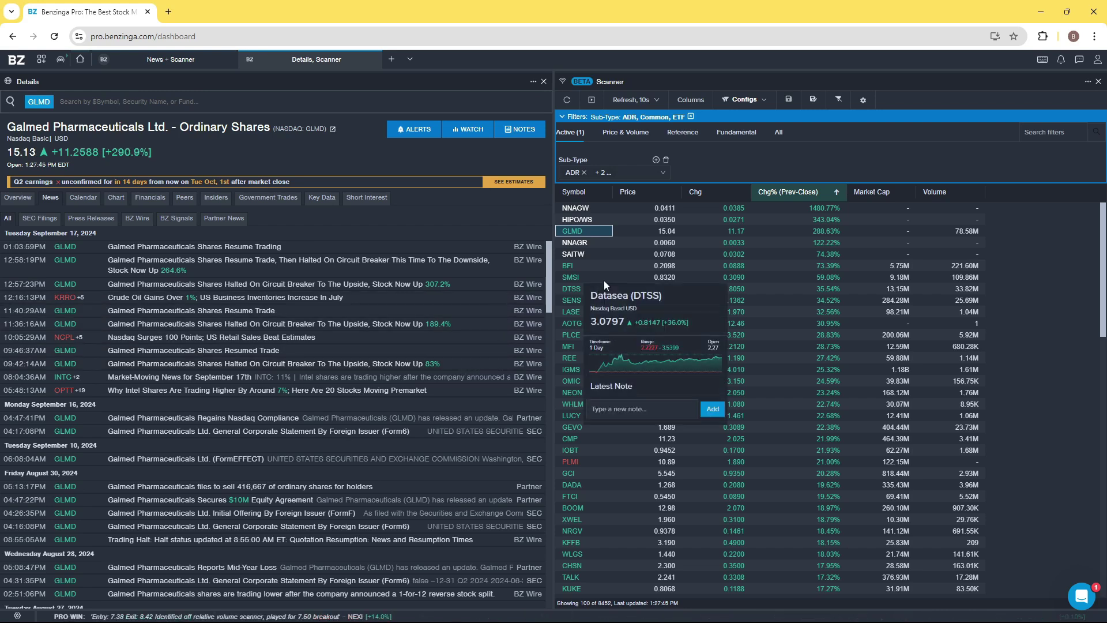
click(572, 265)
Flip through SMSI, BFI and SMSI news, ending on Datasea (DTSS)
mouse_move(572, 301)
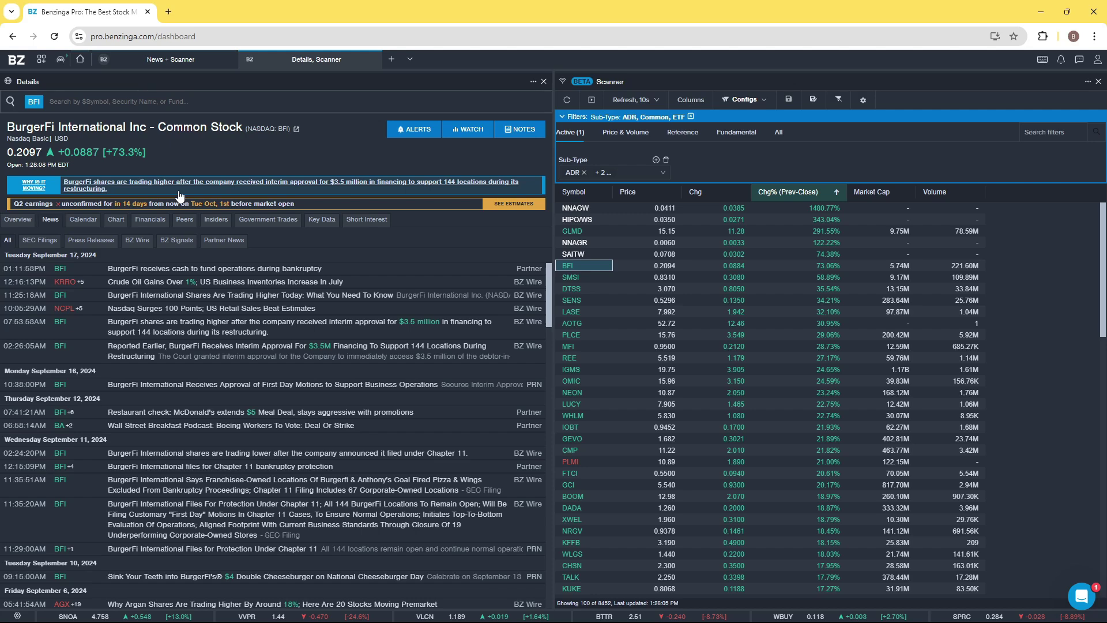
click(566, 283)
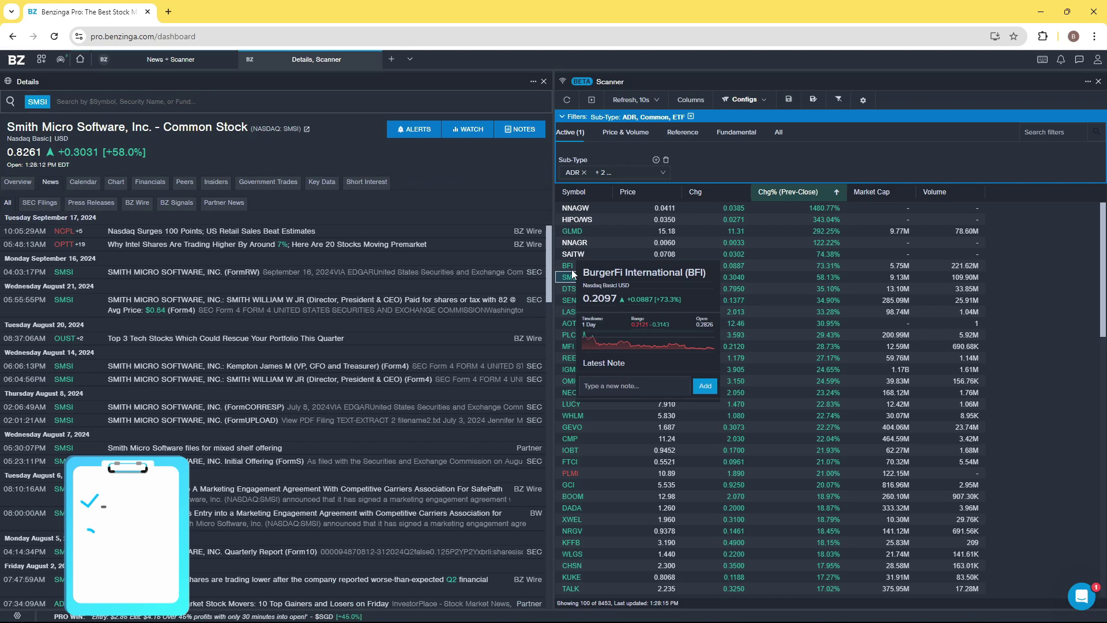
click(568, 265)
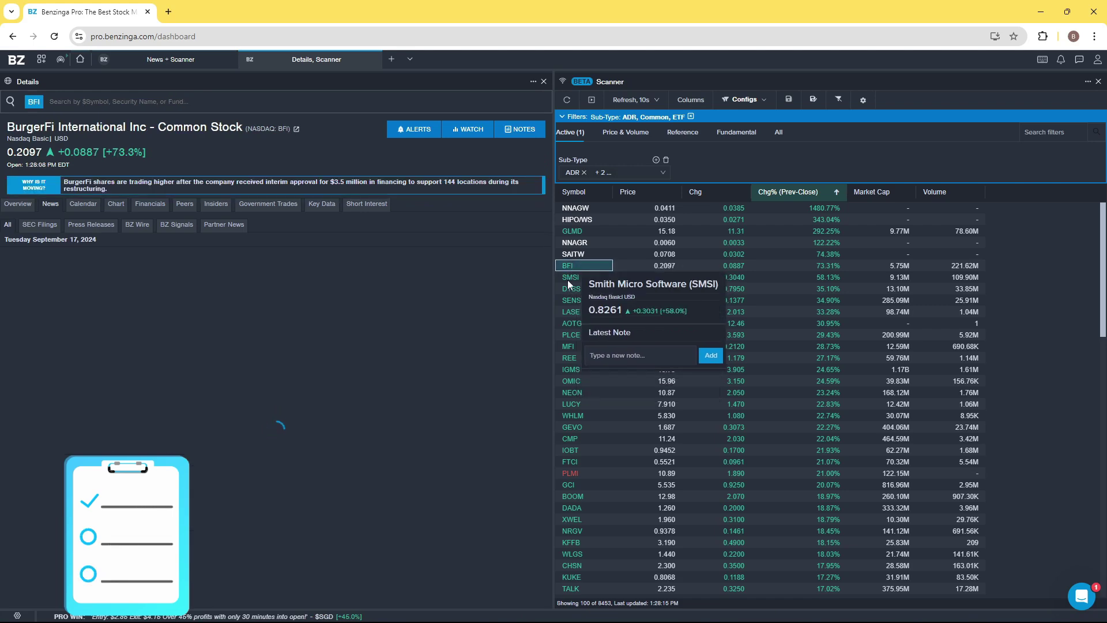
click(568, 282)
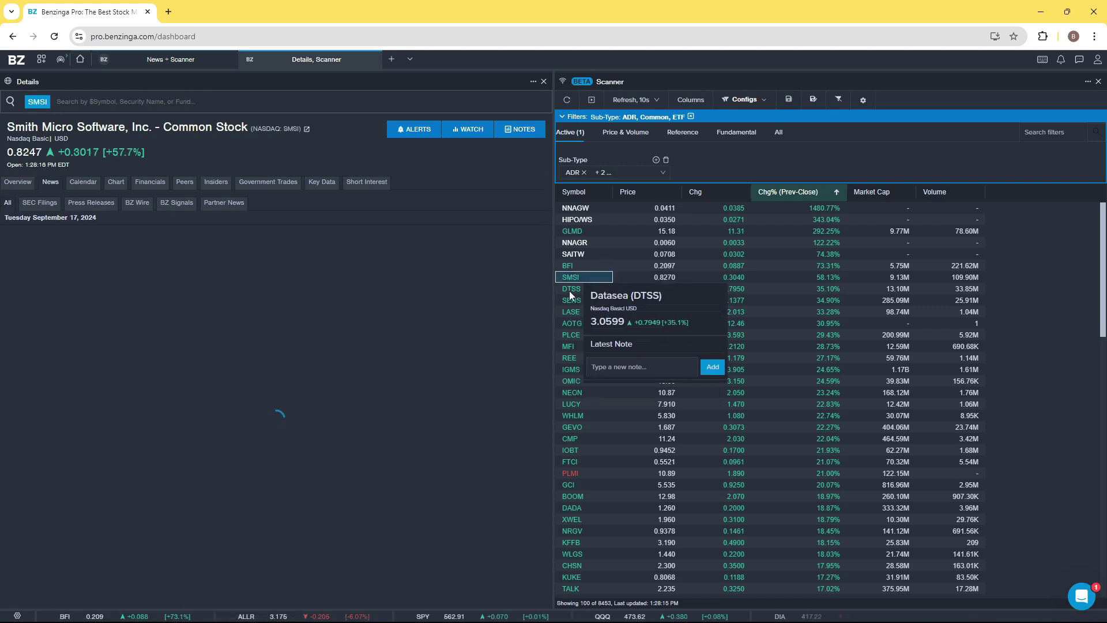
click(570, 294)
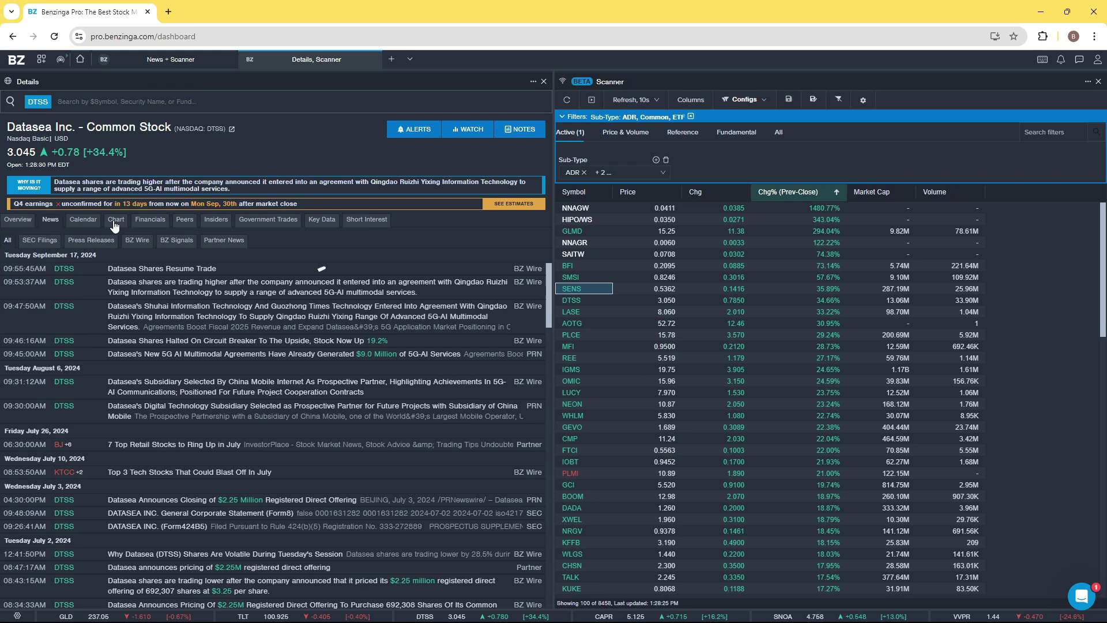
Show Datasea's Key Data, then SMSI's and BFI's, ending on BFI's 14.917M float
click(324, 223)
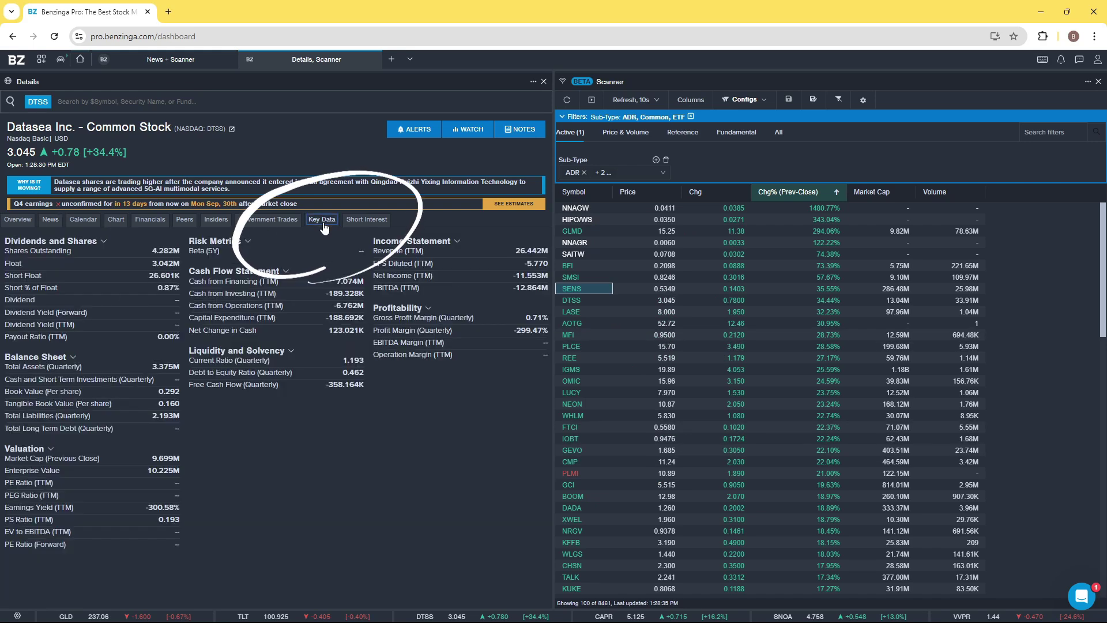
mouse_move(572, 281)
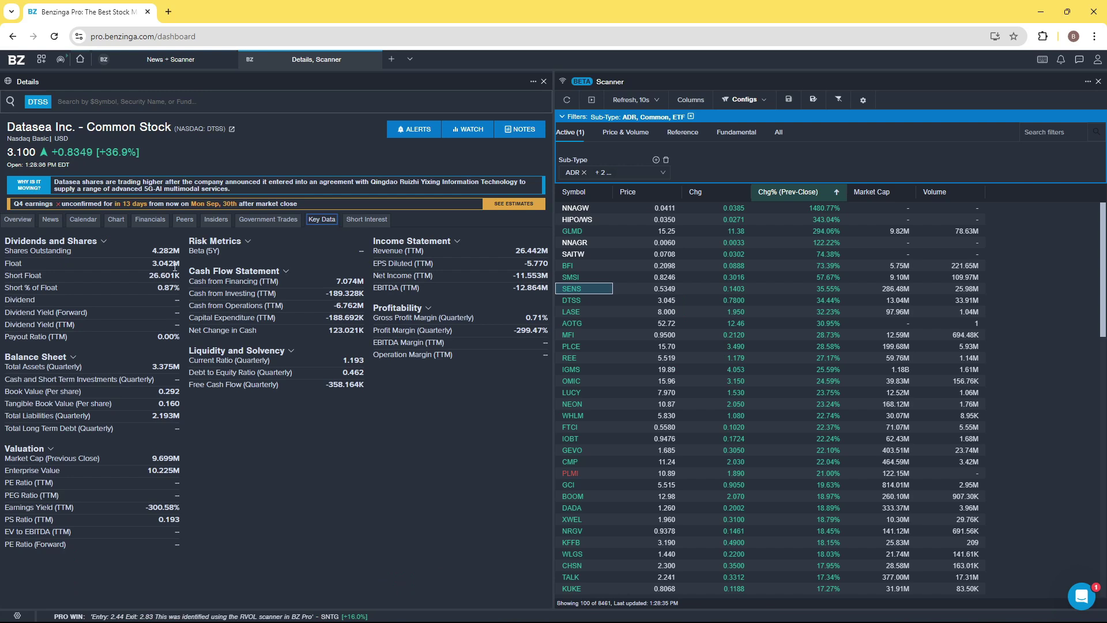
click(577, 278)
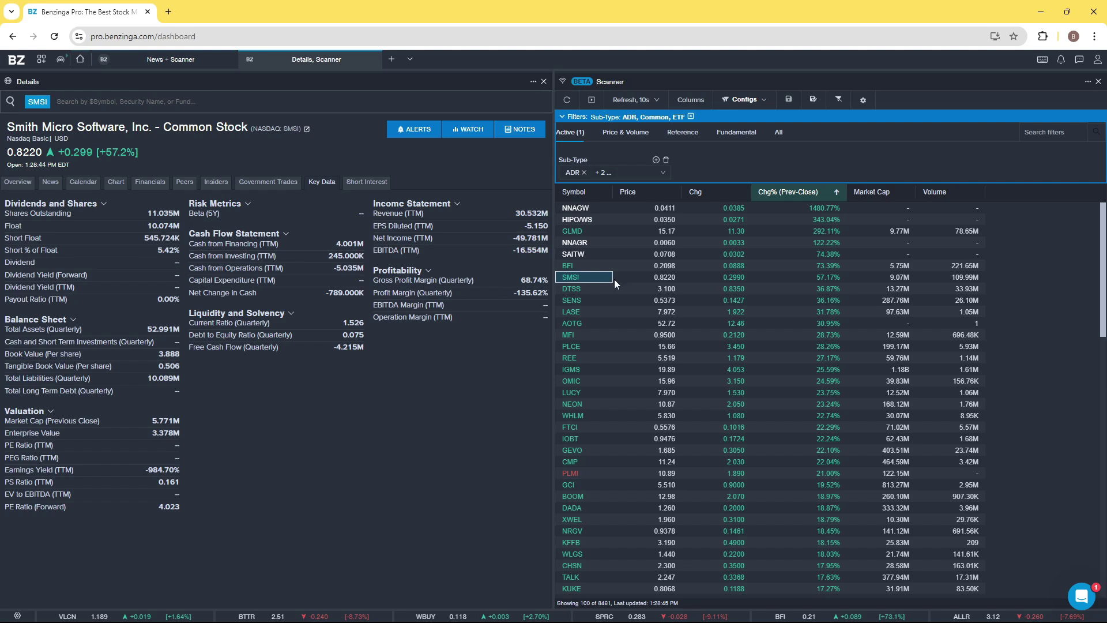
click(573, 264)
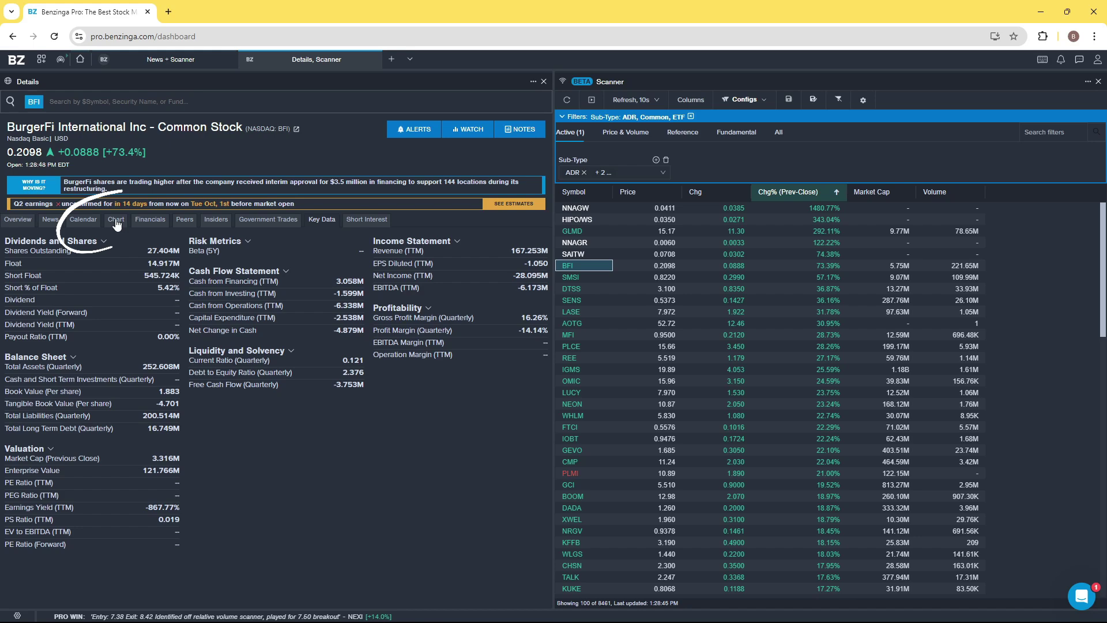
Show BurgerFi's 1-minute chart, shifted left to leave space after the latest candle
click(116, 221)
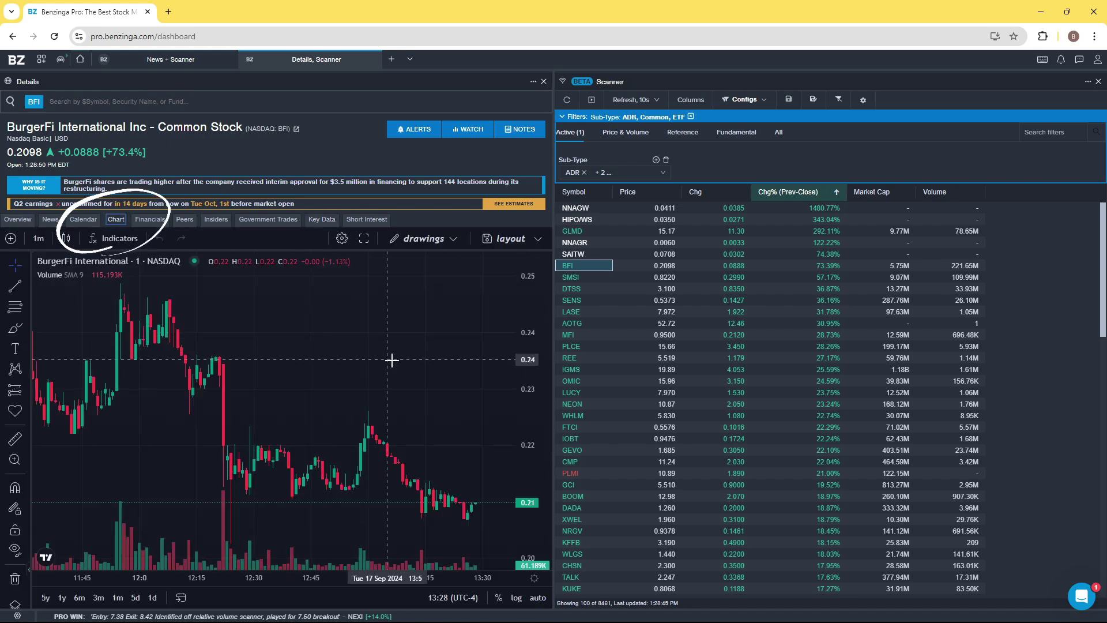
drag(392, 360, 314, 319)
scroll(248, 344, up, 2)
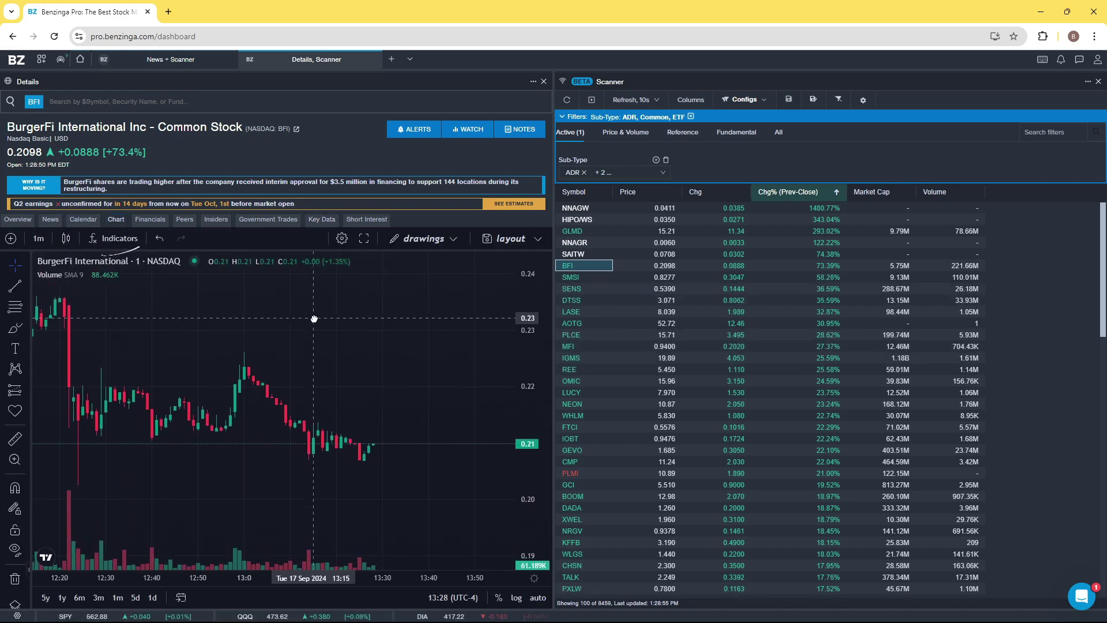
click(37, 240)
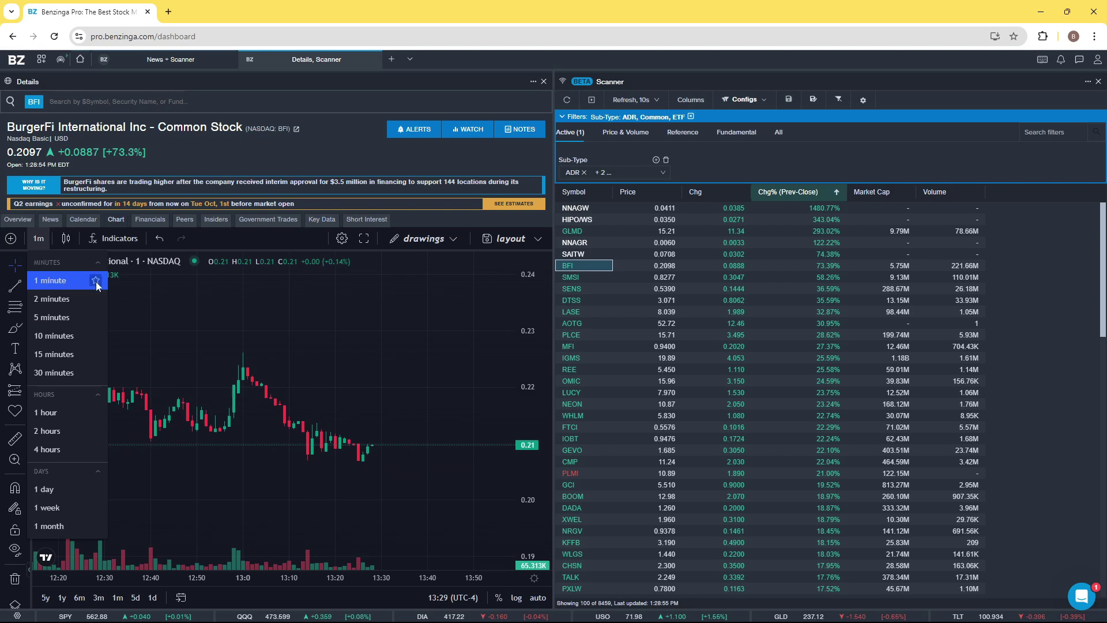
click(202, 301)
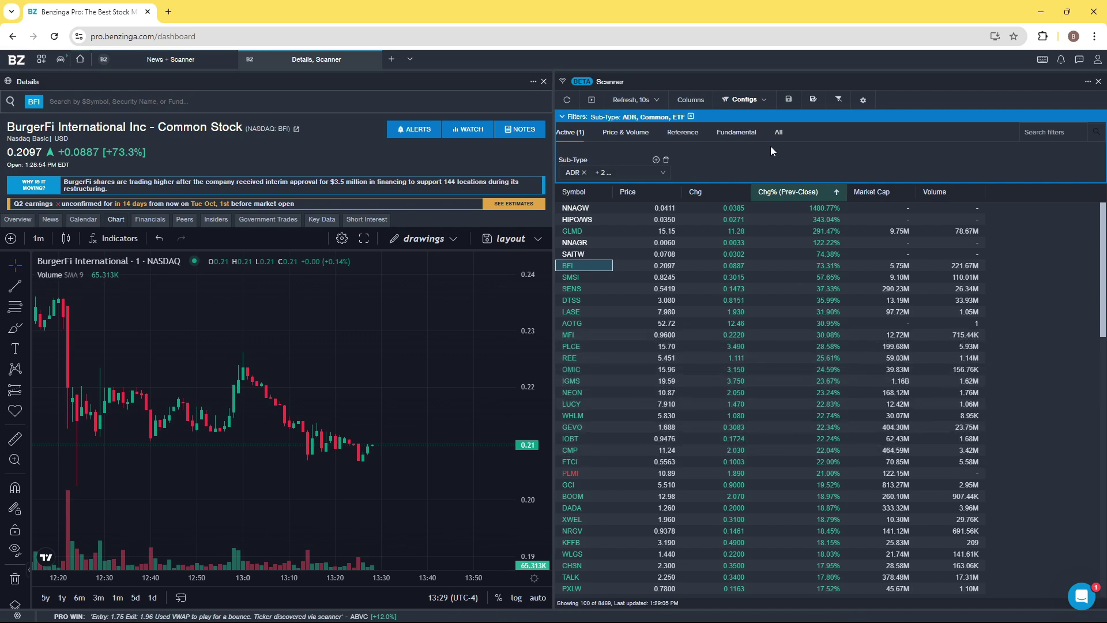
Set the scanner to refresh in real time
click(657, 104)
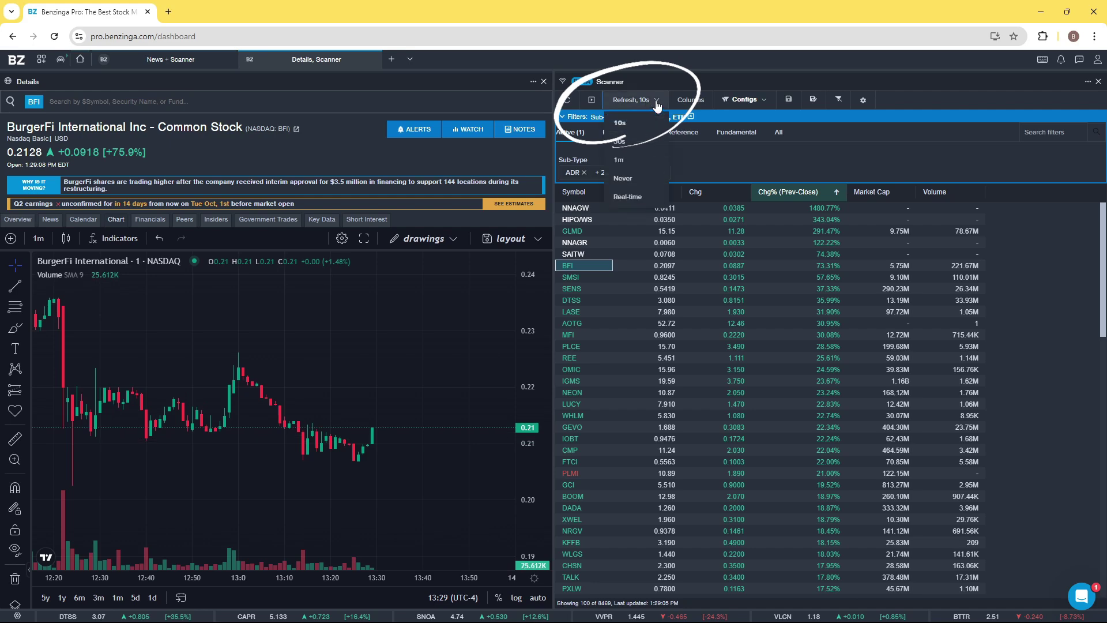
click(635, 197)
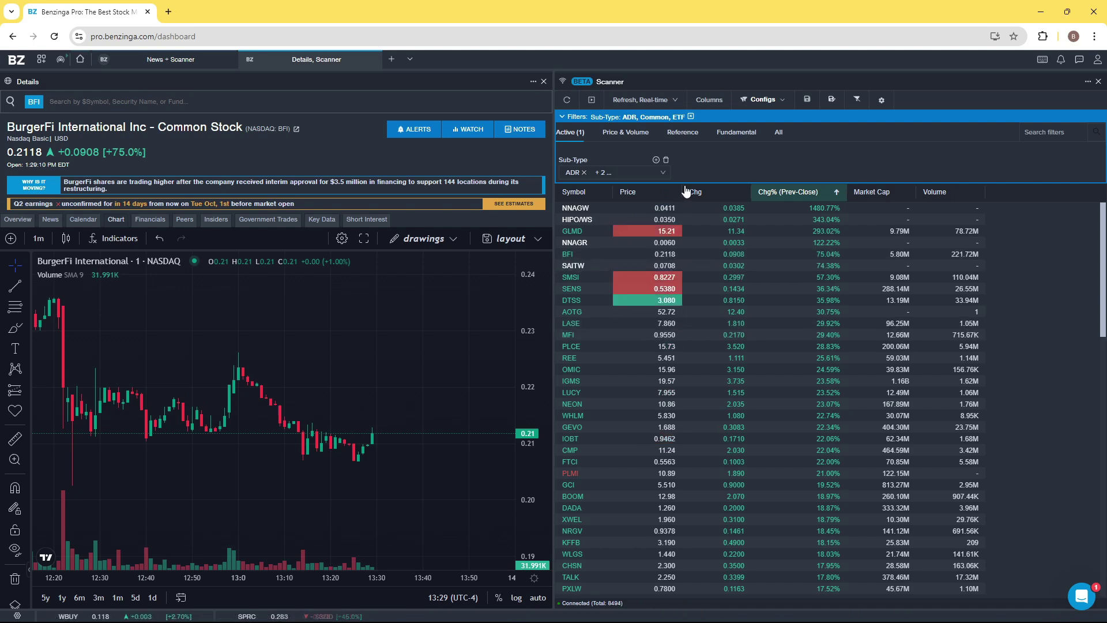
click(709, 100)
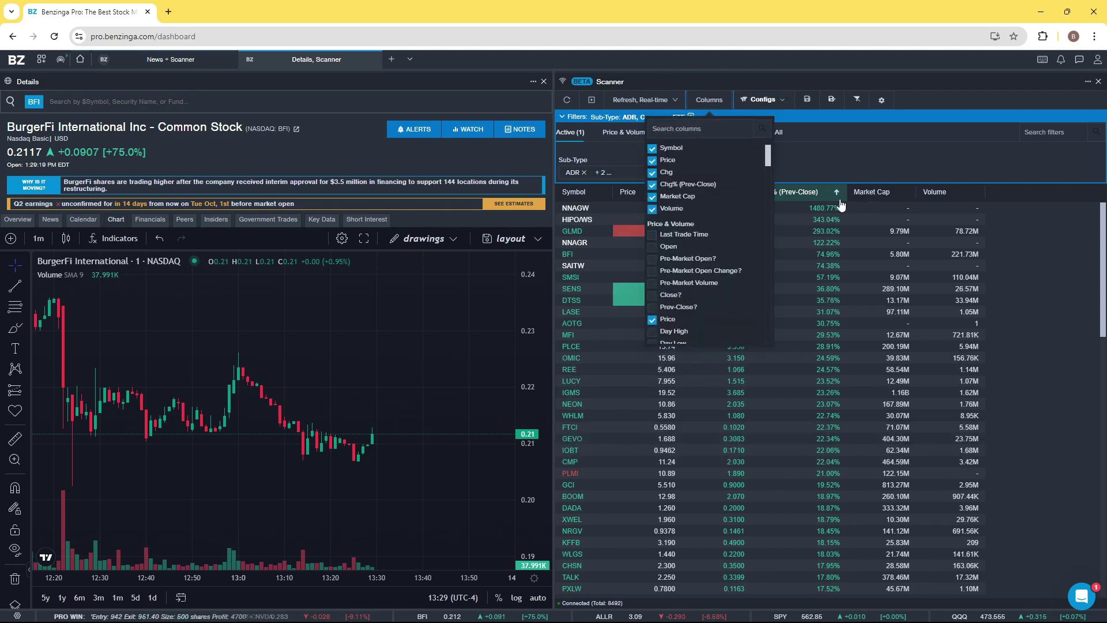
click(856, 166)
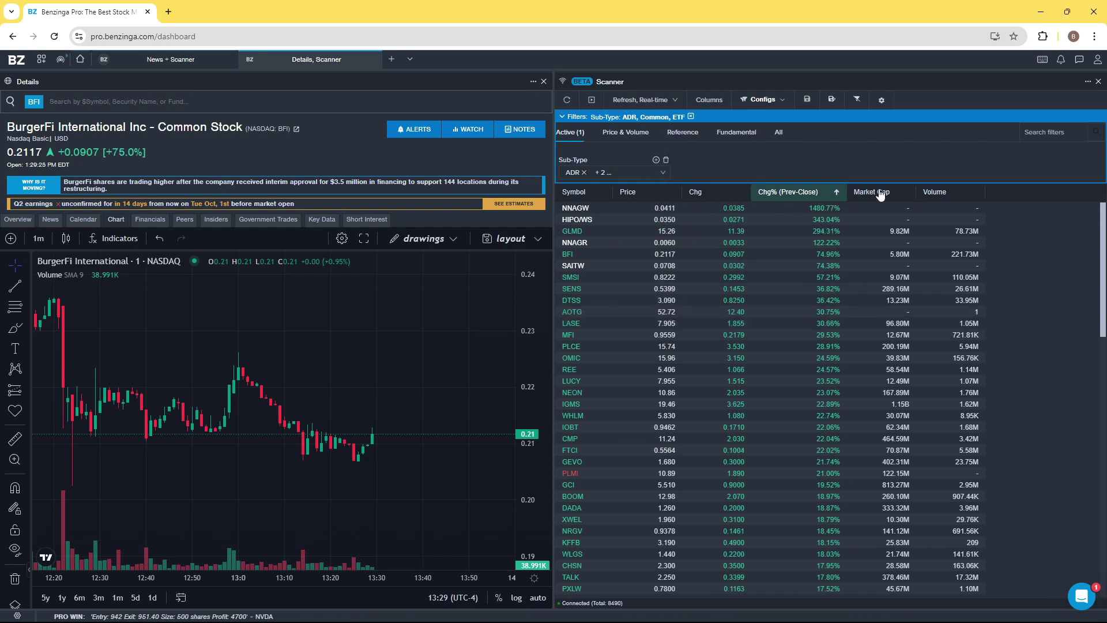
Remove the Market Cap column and add a Vol (1m) column to the scanner
click(710, 101)
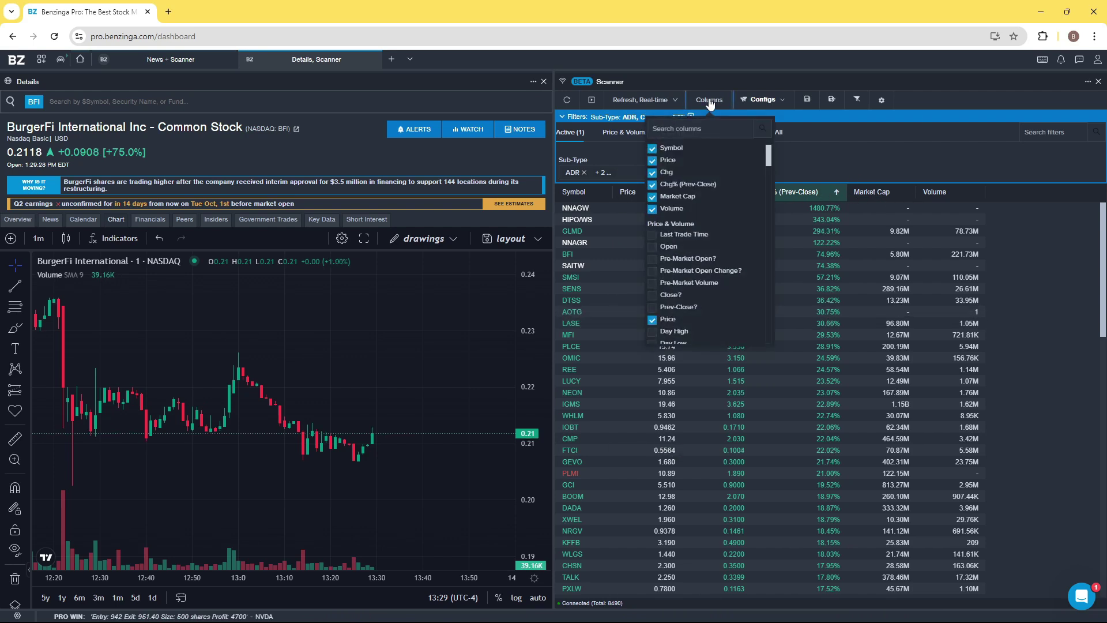
click(654, 197)
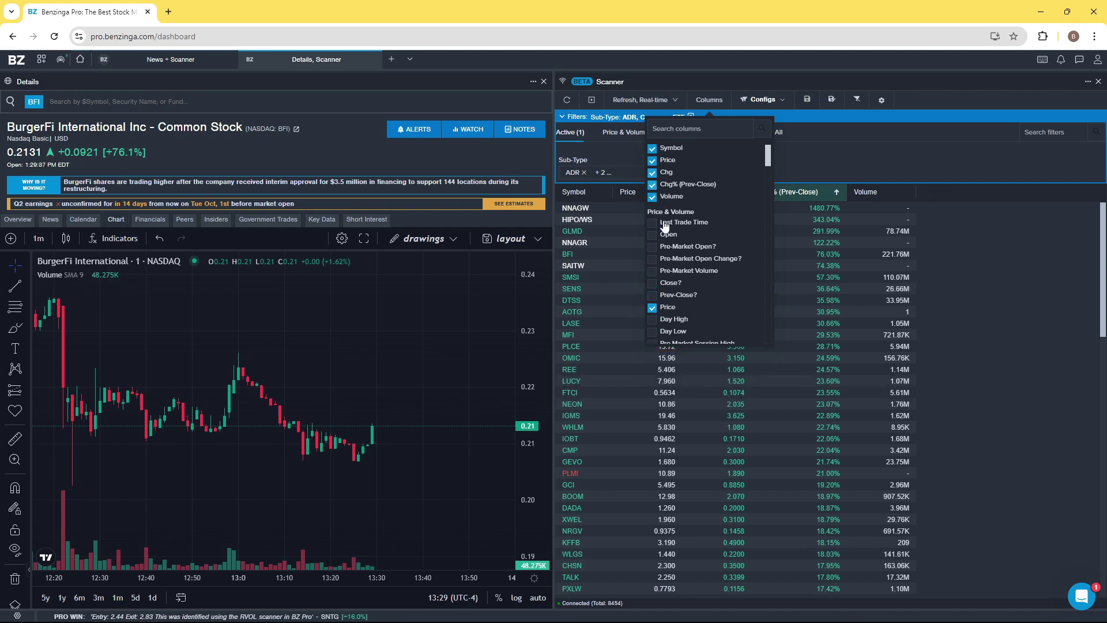
scroll(681, 282, down, 3)
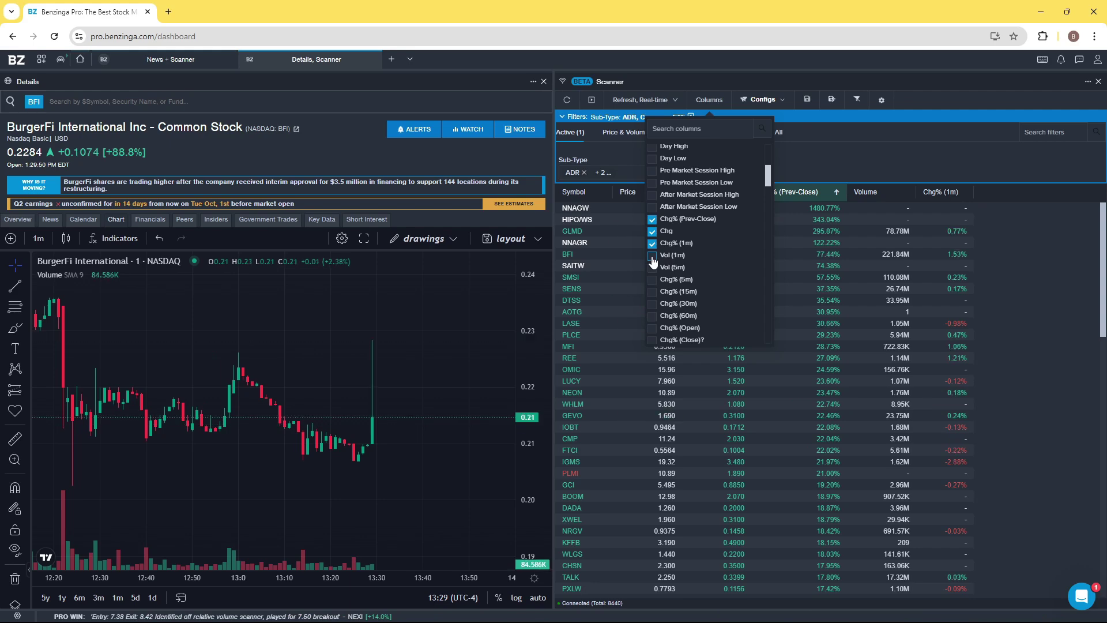
click(653, 256)
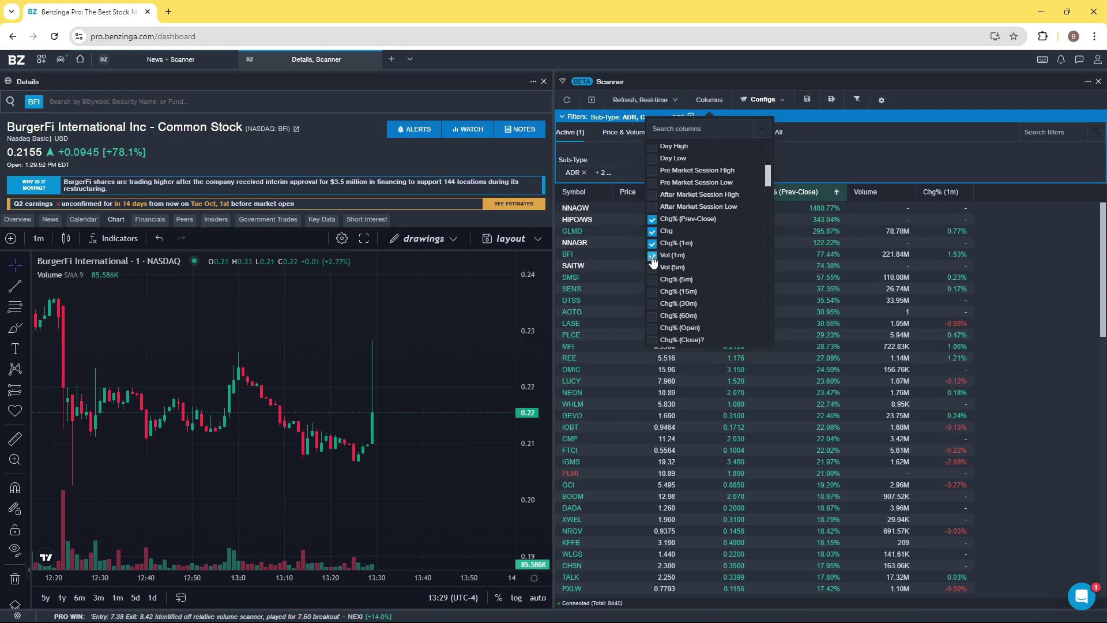
click(888, 164)
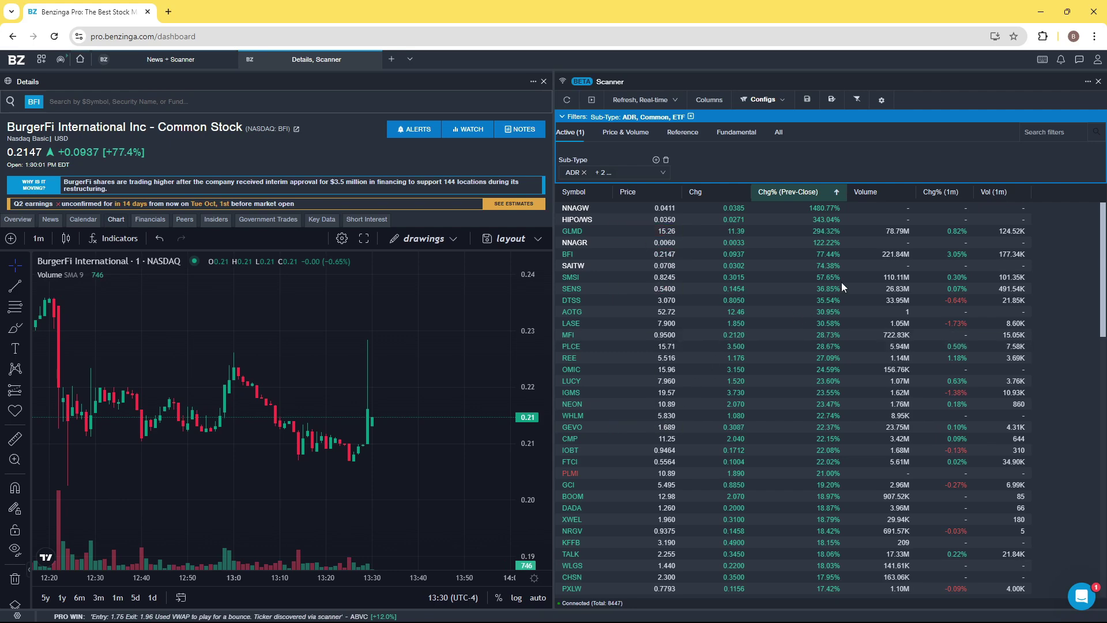
Sort the scanner by Chg% (1m), then load Rave Restaurant Group (RAVE) and zoom its chart
click(931, 194)
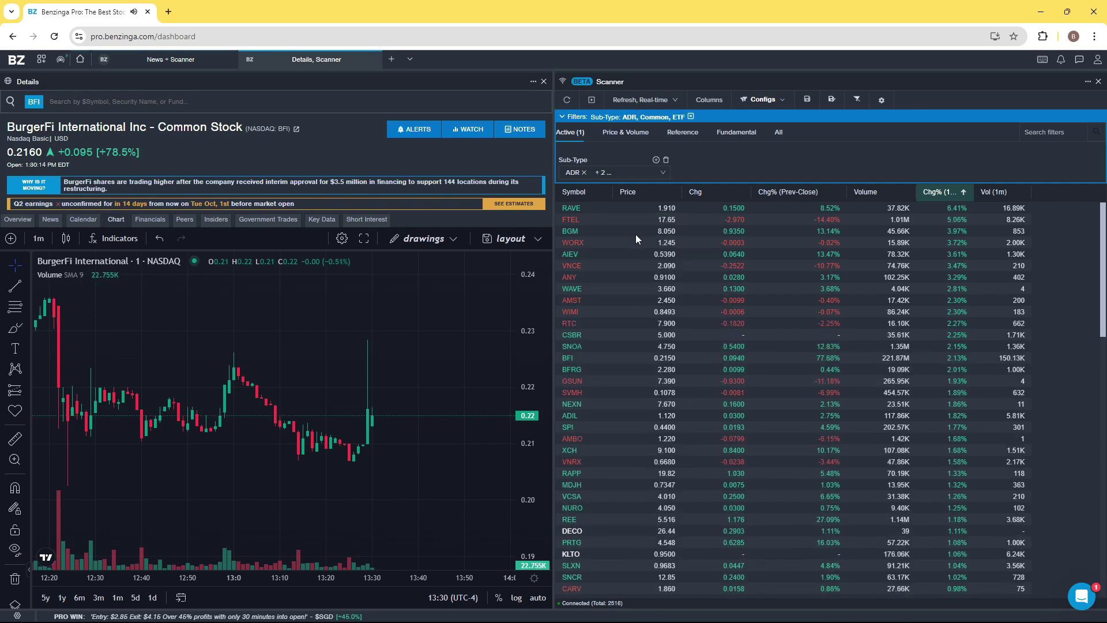
click(571, 207)
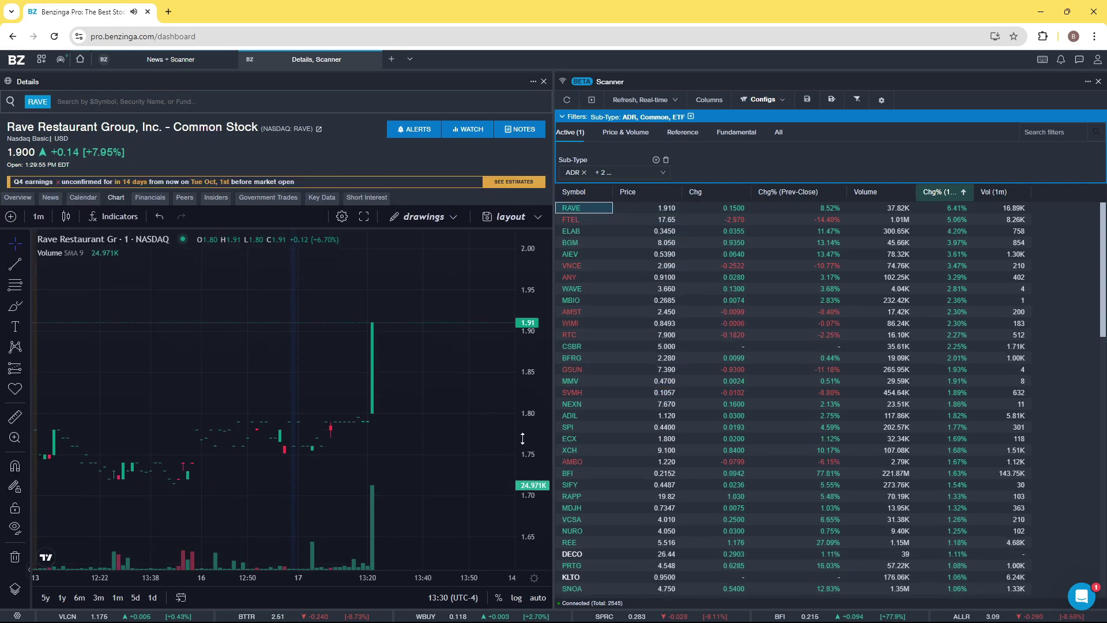
scroll(349, 424, up, 4)
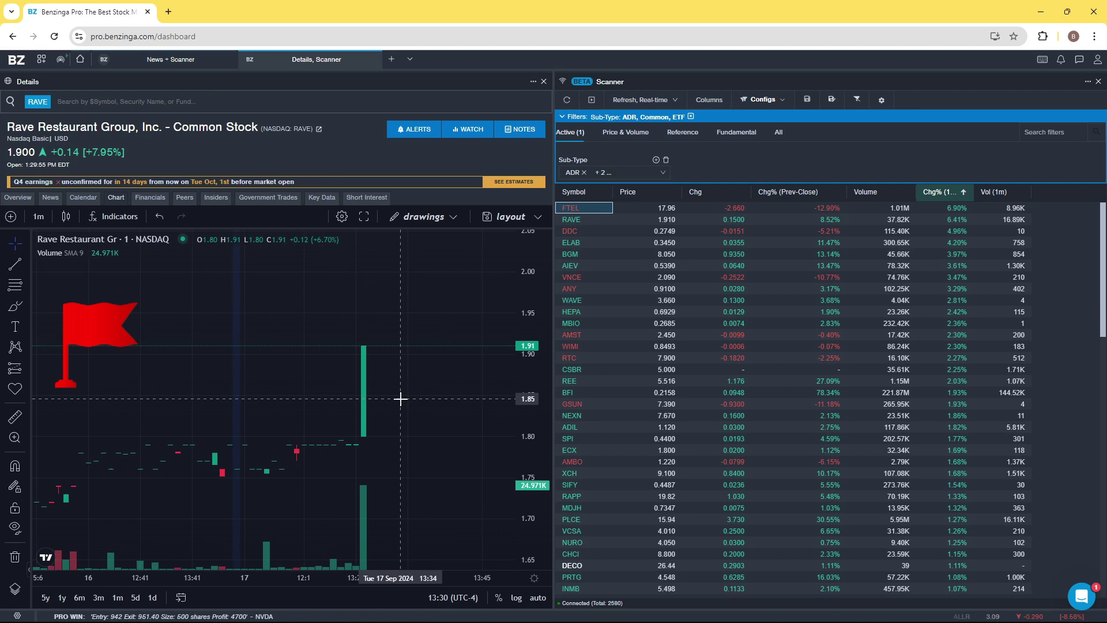
scroll(393, 401, up, 2)
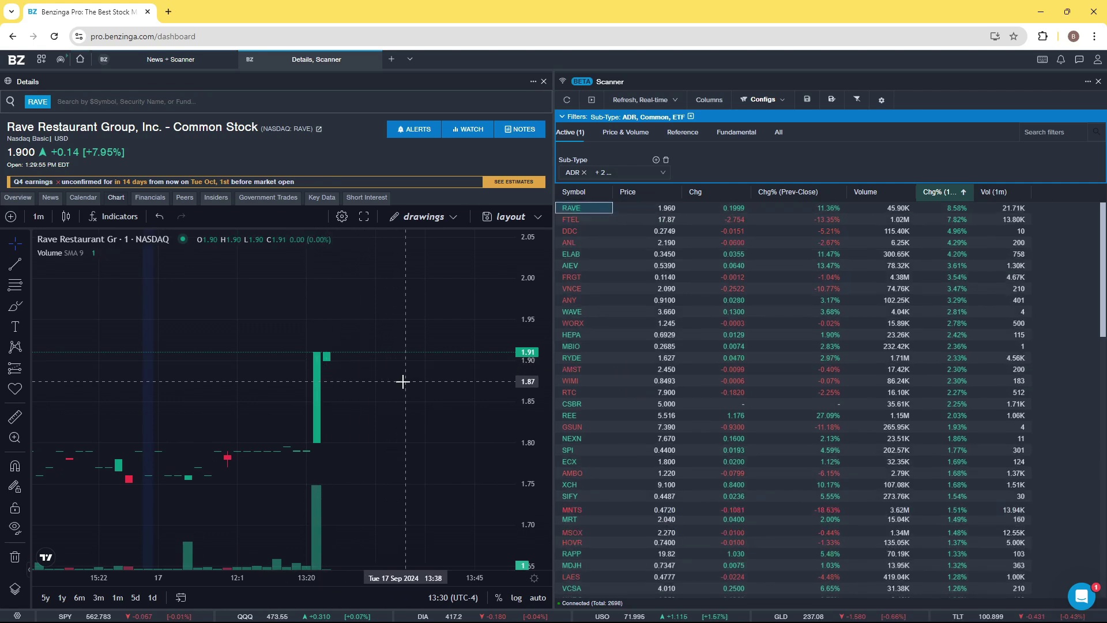
mouse_move(569, 230)
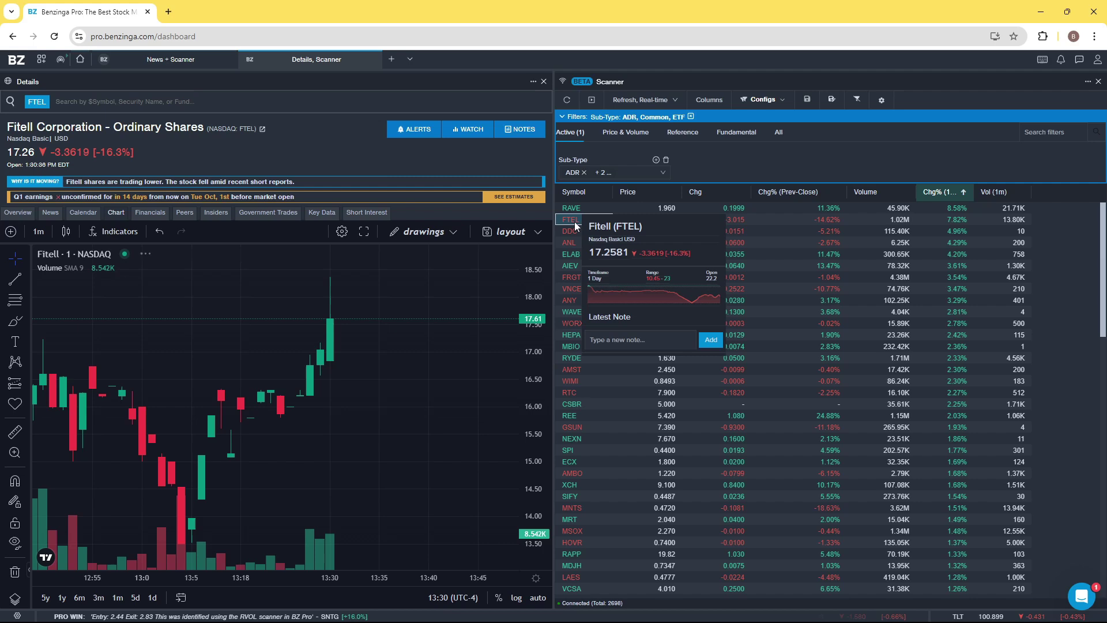
scroll(420, 387, down, 1)
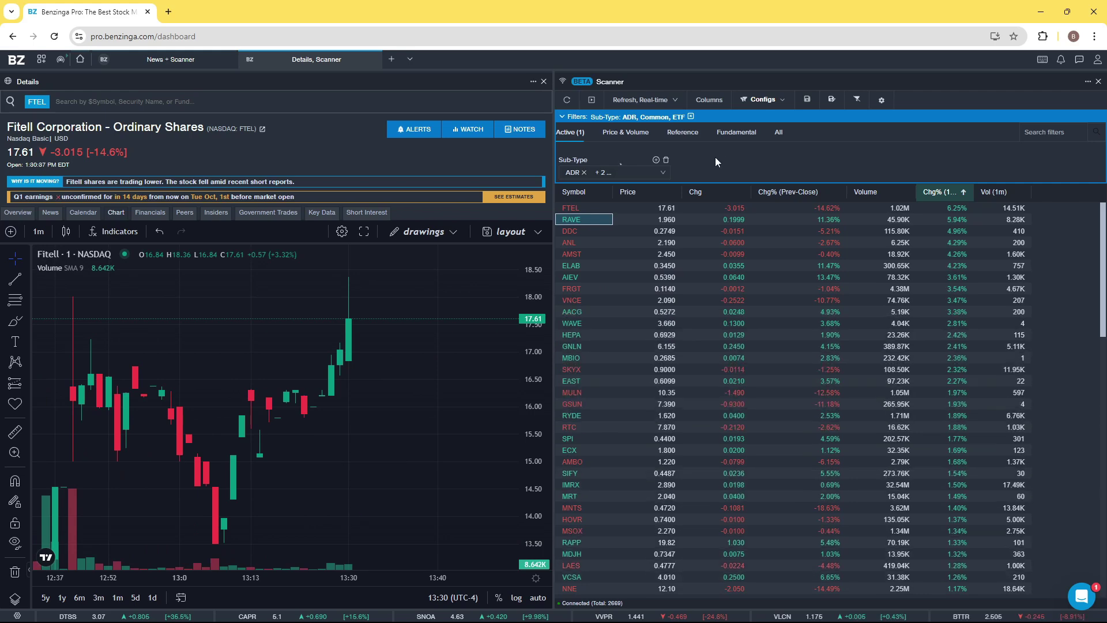
Set the Price filter to a custom range of 1 to 10
click(635, 134)
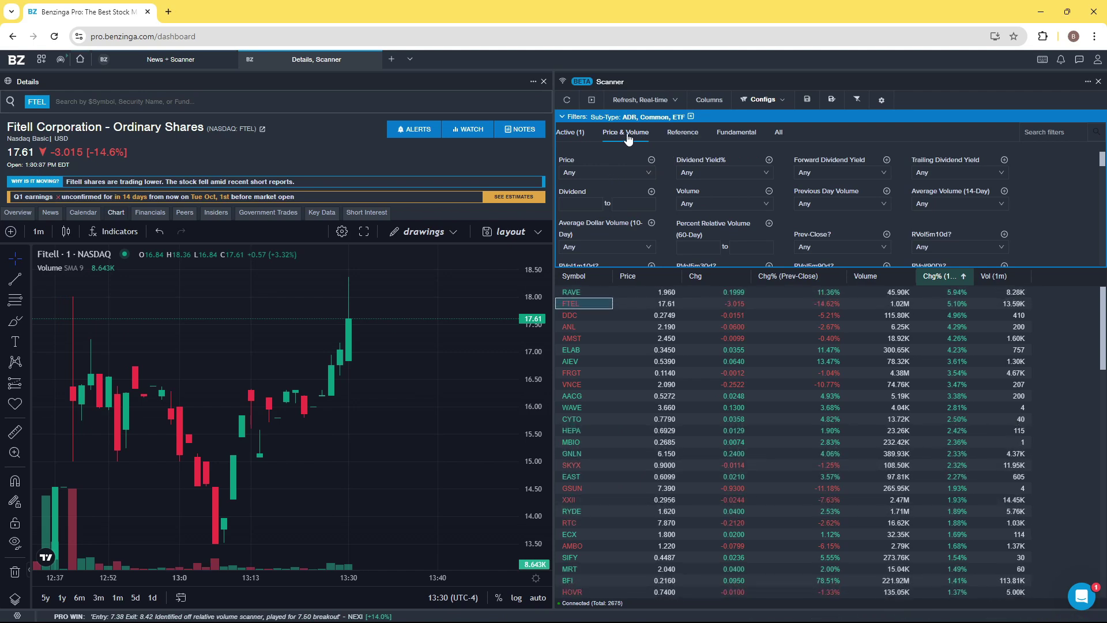
click(650, 173)
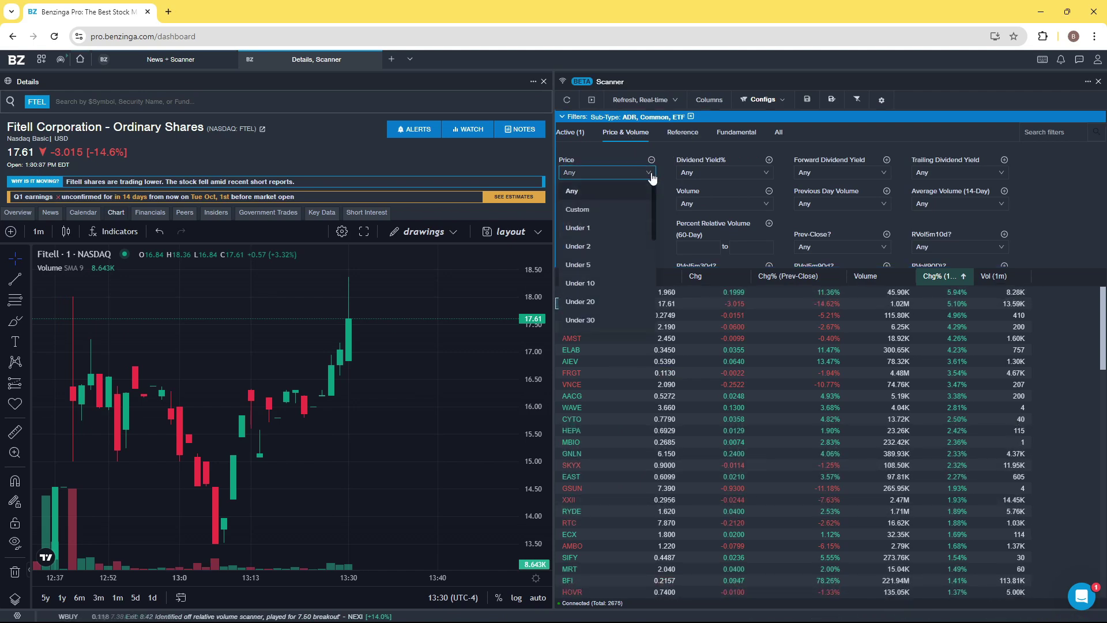
click(578, 209)
click(576, 173)
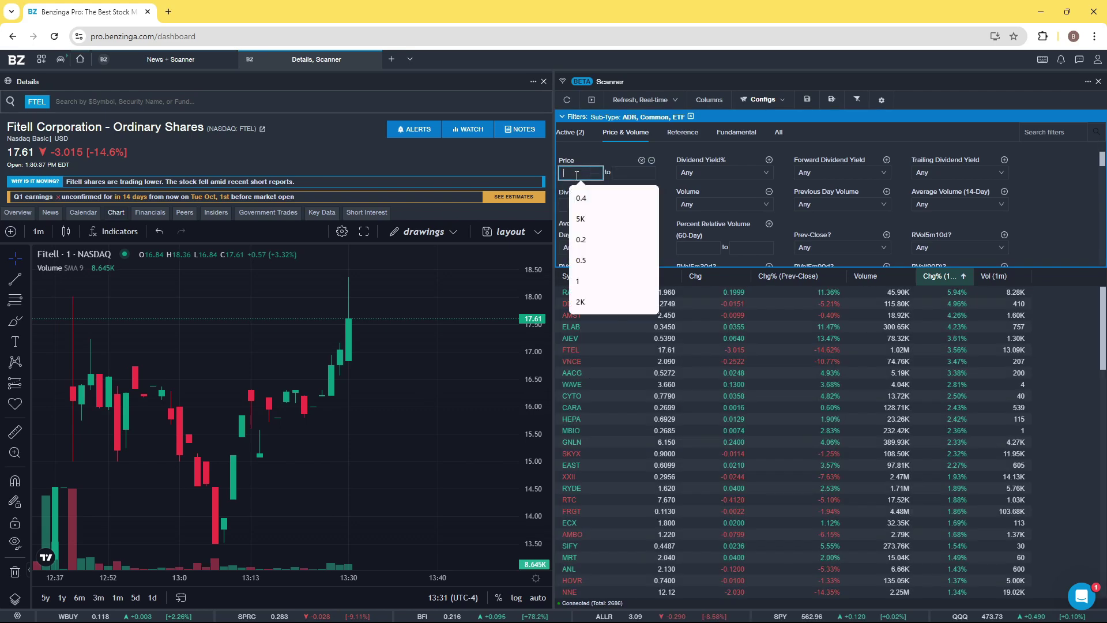
text(1)
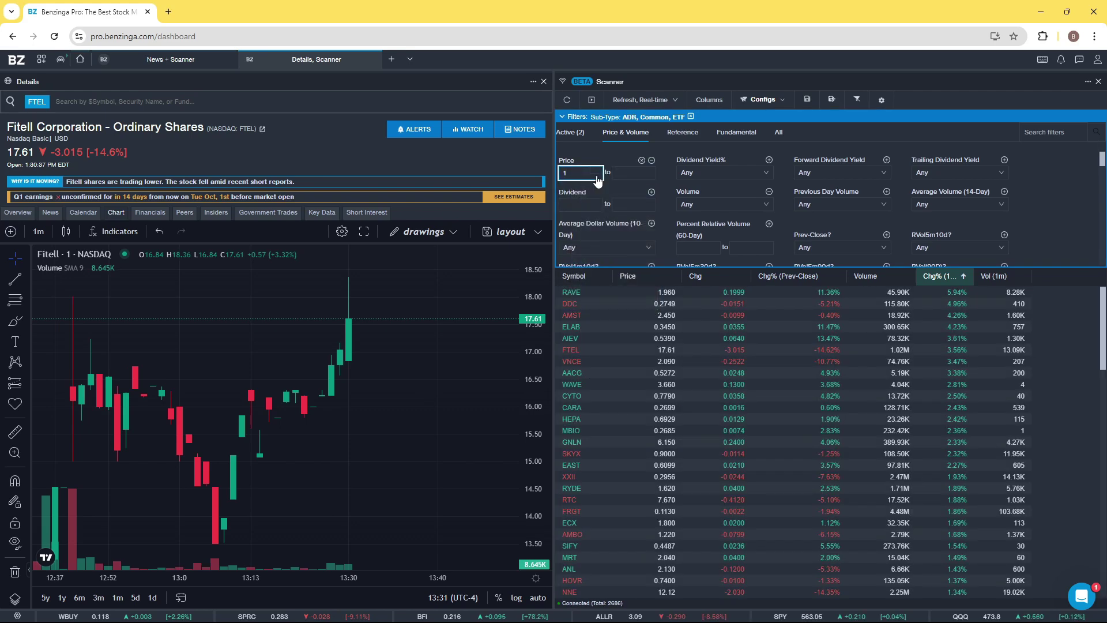
click(625, 173)
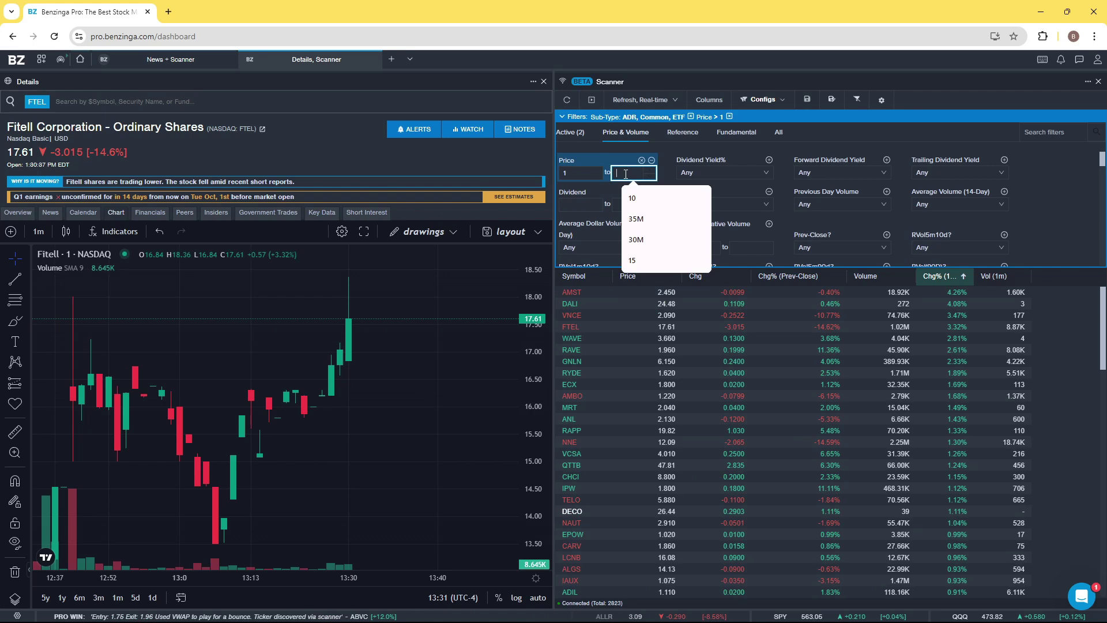
text(10)
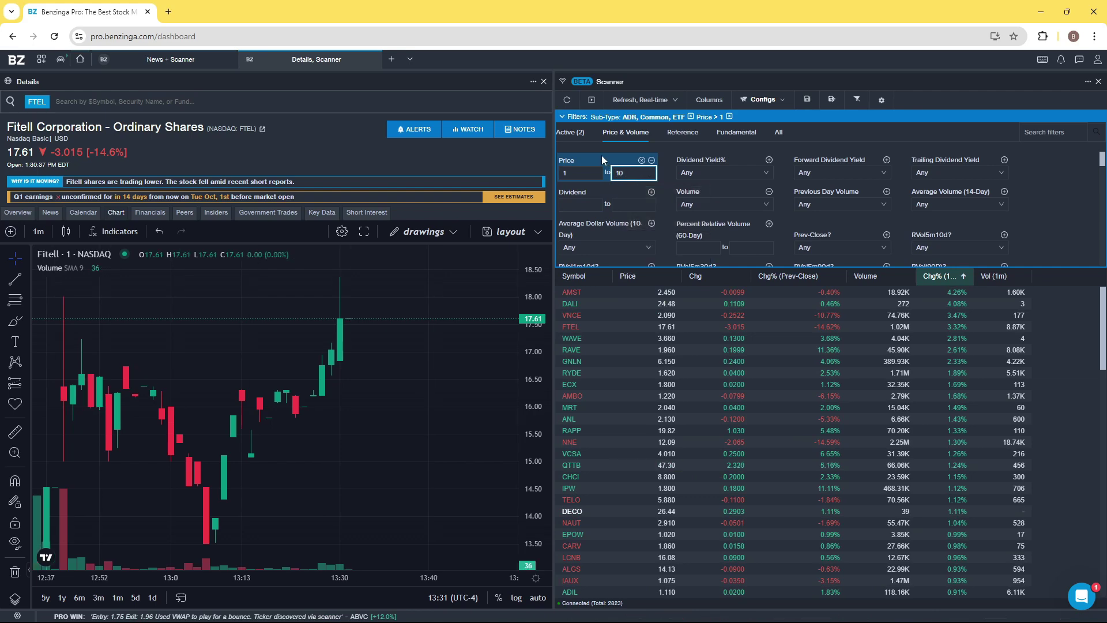
click(603, 158)
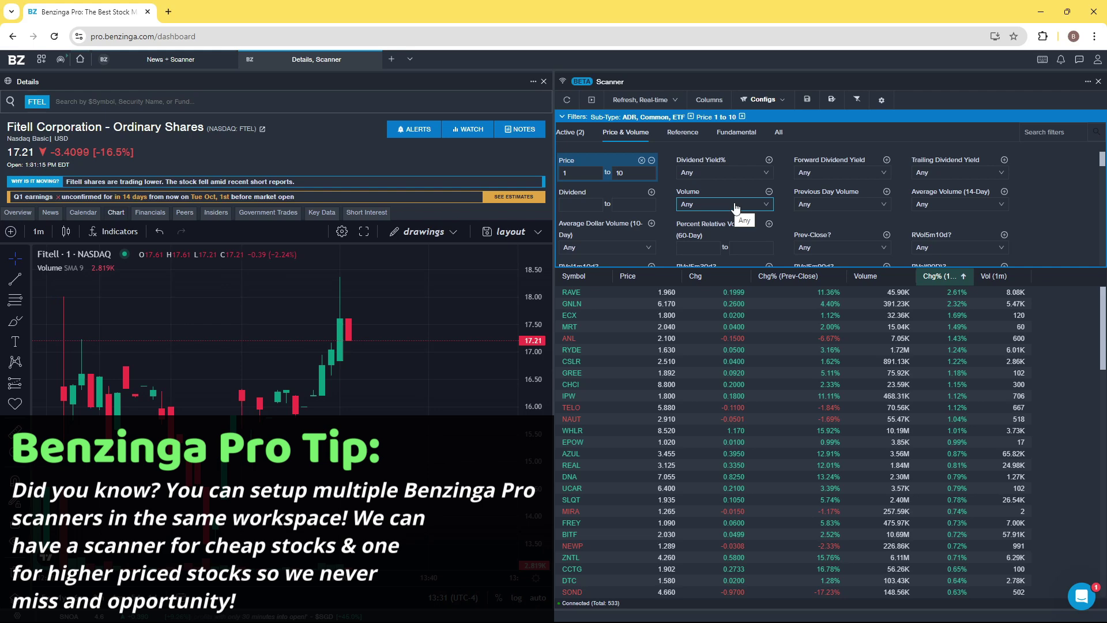
scroll(733, 204, down, 1)
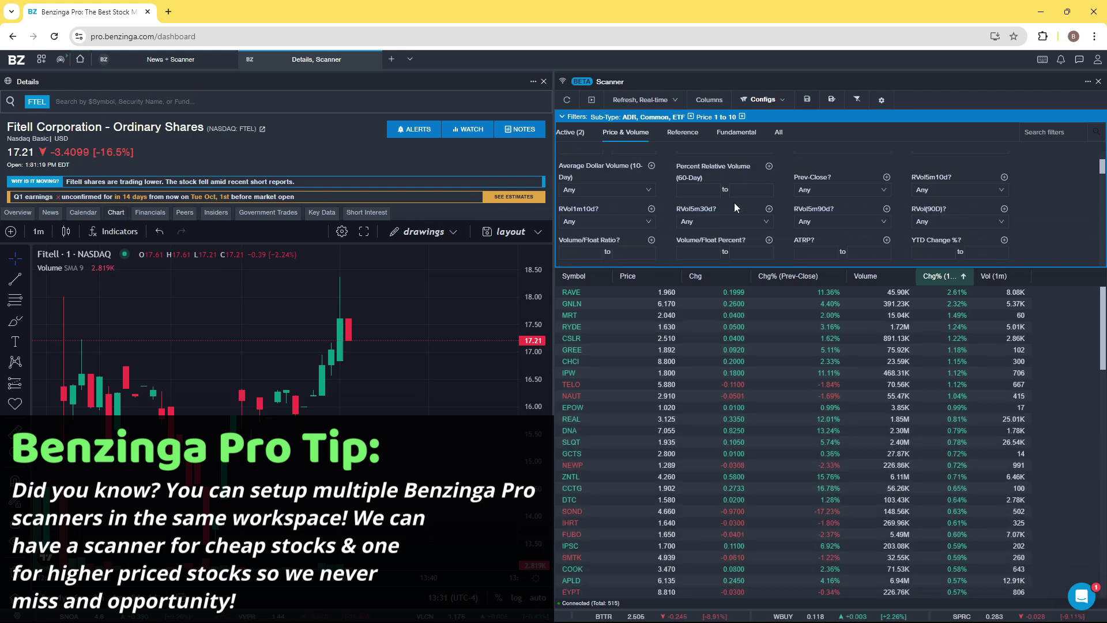
scroll(735, 205, down, 1)
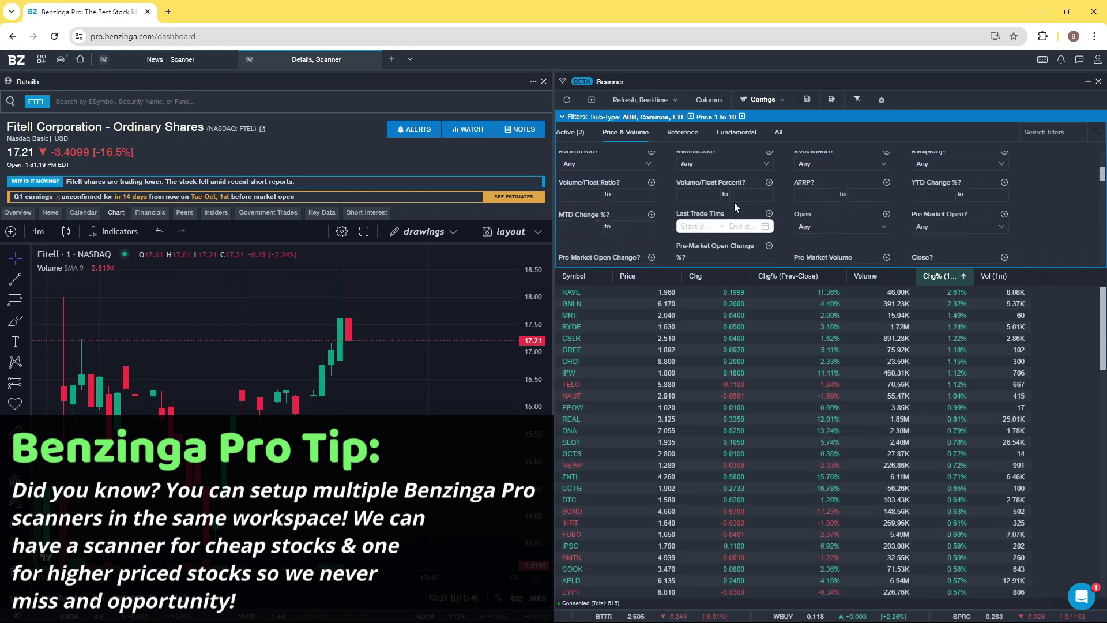
scroll(732, 184, down, 1)
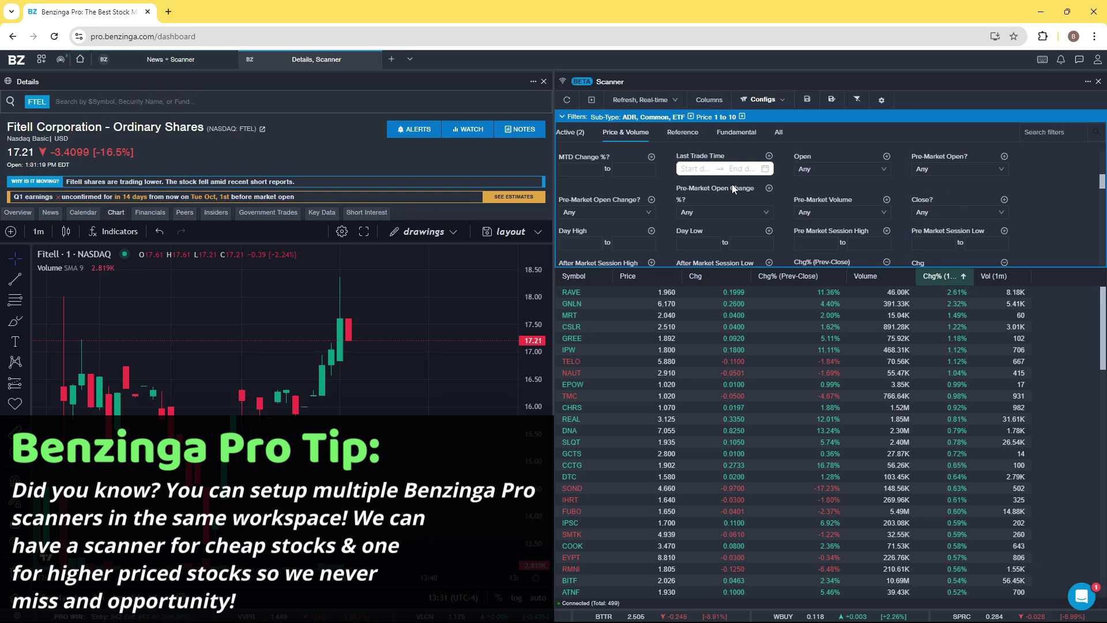
scroll(732, 184, down, 2)
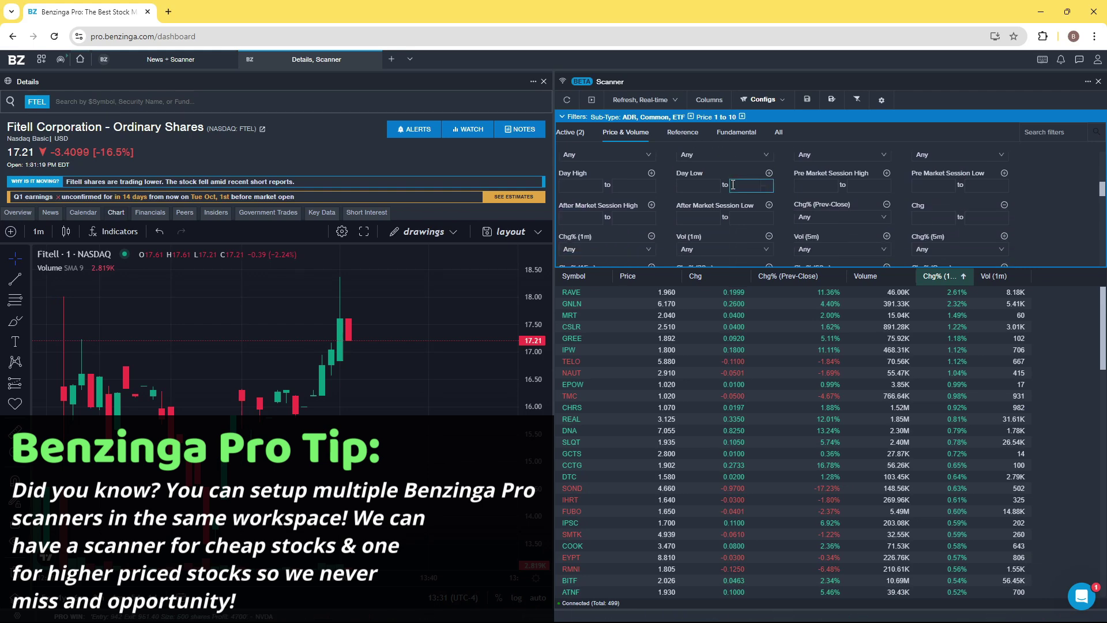
scroll(733, 184, down, 1)
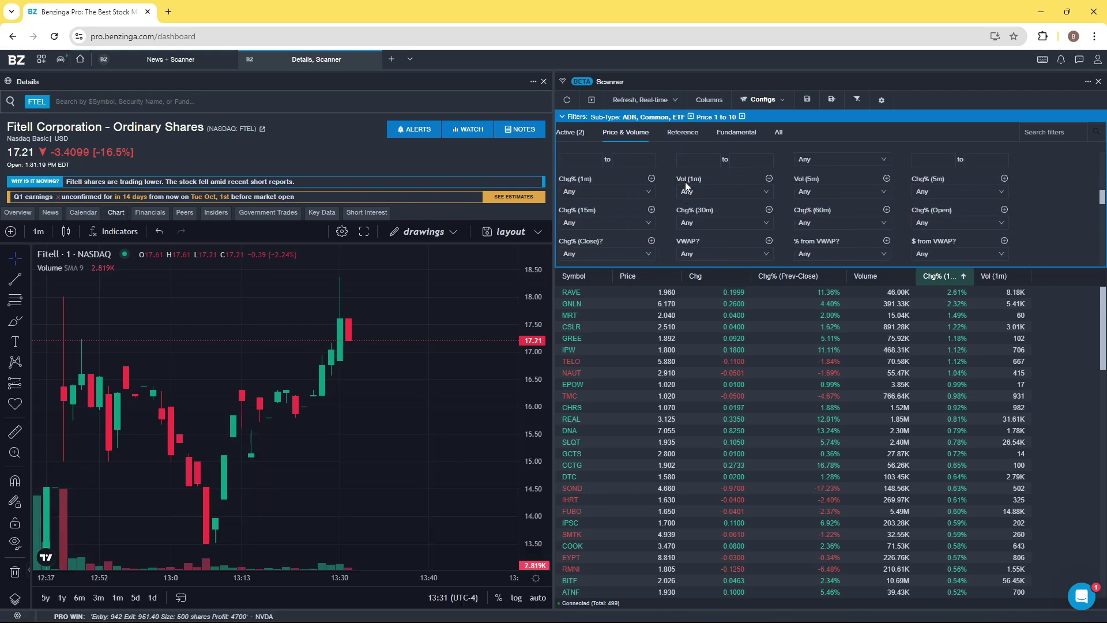
Set the Vol (1m) filter to Over 5k, moving up from Over 1k
click(734, 193)
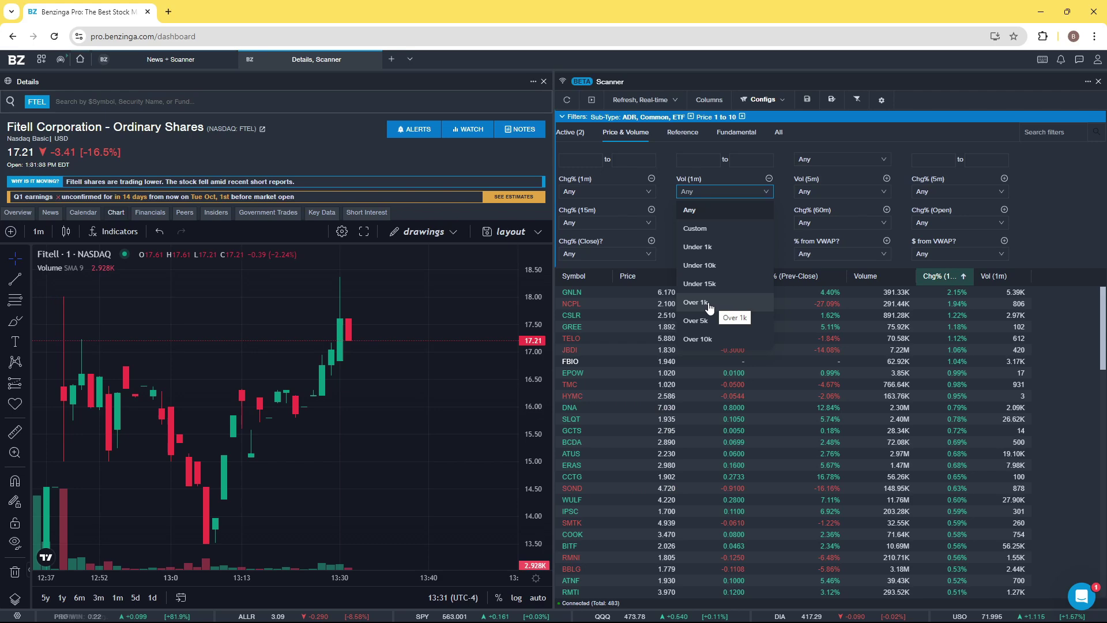
click(707, 304)
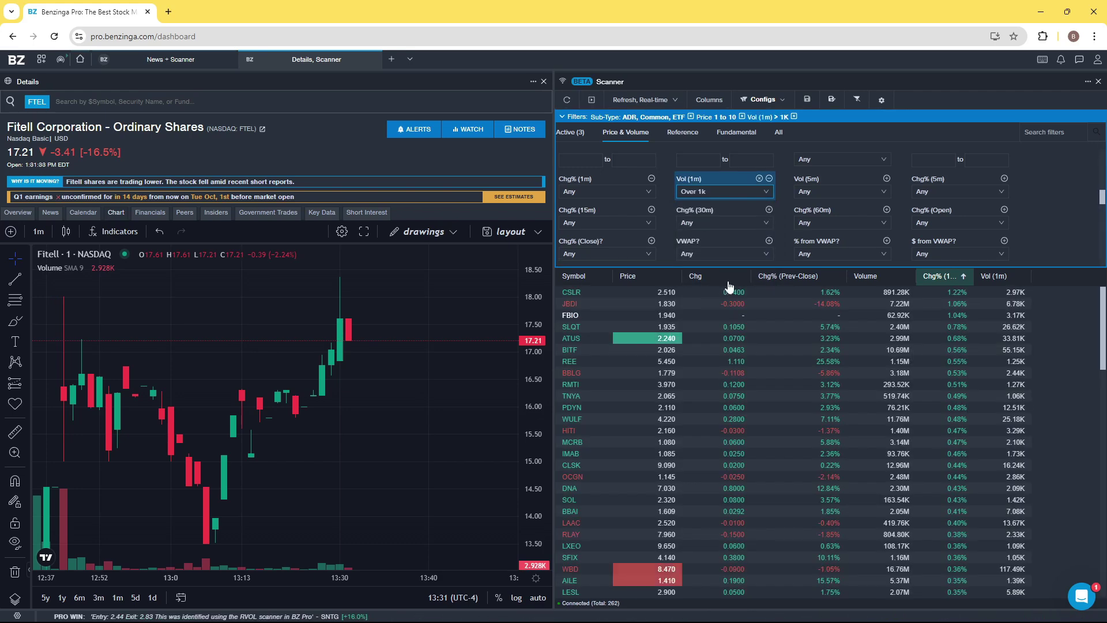
click(728, 192)
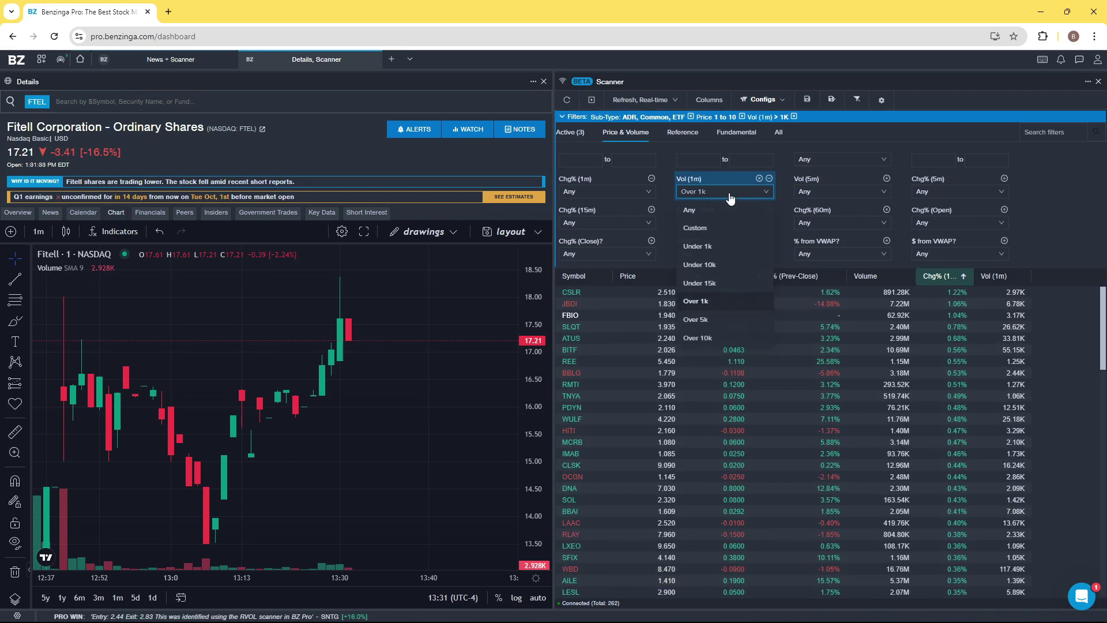
click(714, 322)
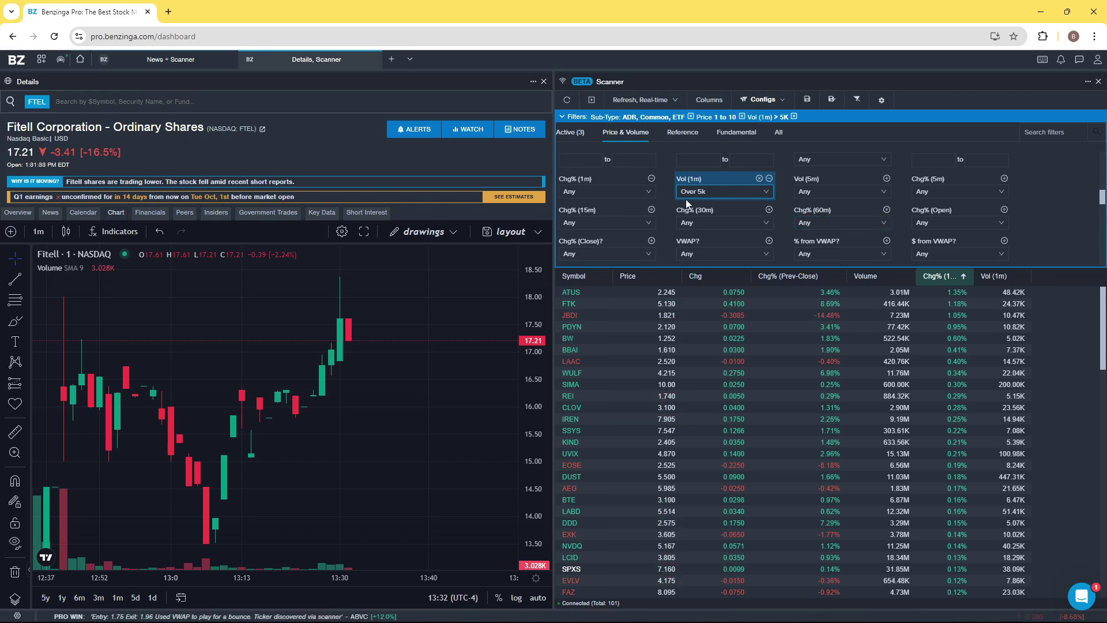
Set the Chg% (Close) filter to keep only stocks up since the close
scroll(687, 199, down, 1)
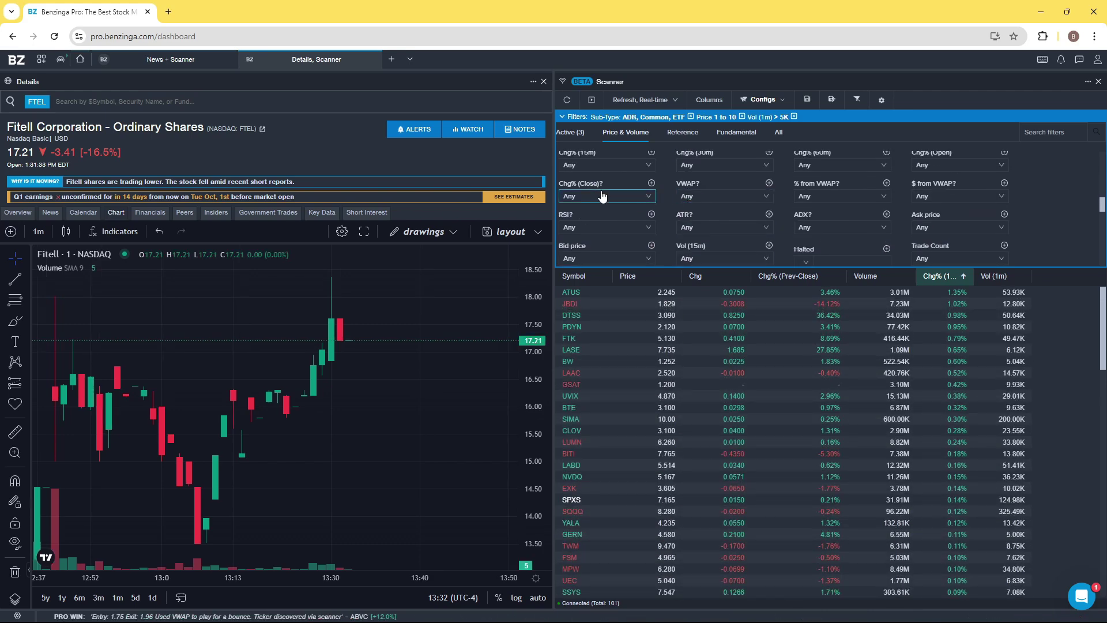
click(627, 198)
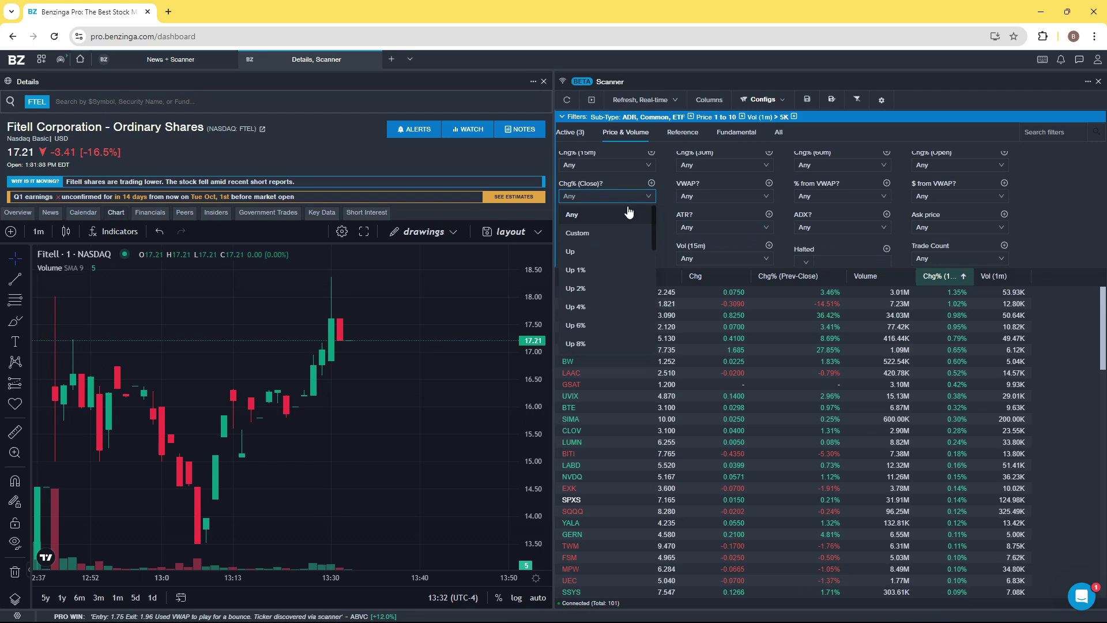
click(593, 250)
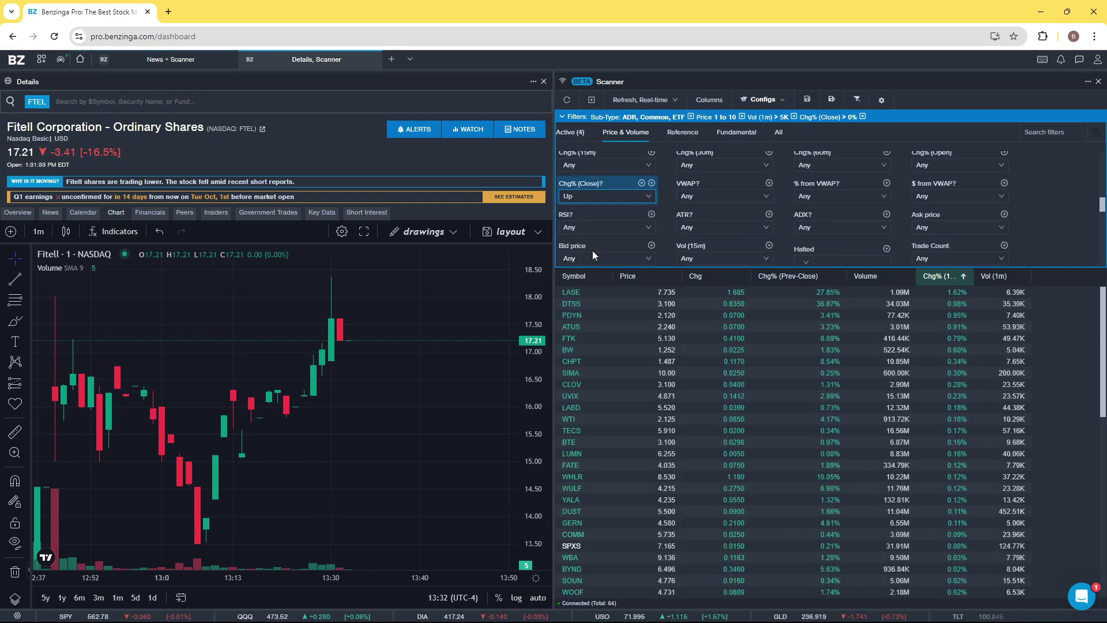
Set the Volume filter to Over 100k
scroll(728, 378, down, 1)
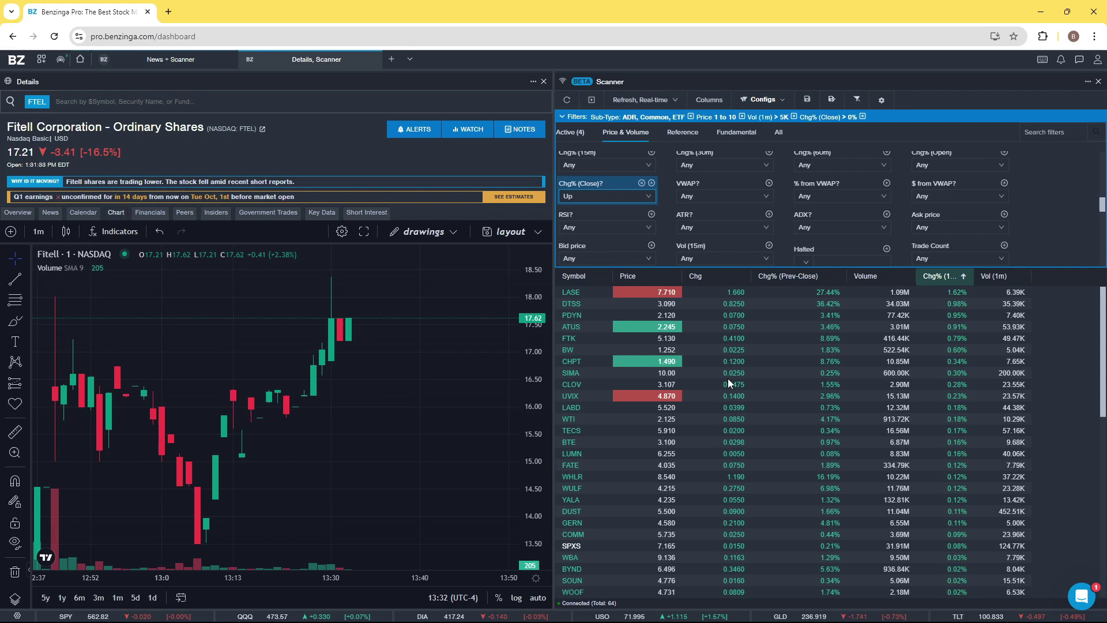
scroll(734, 229, up, 1)
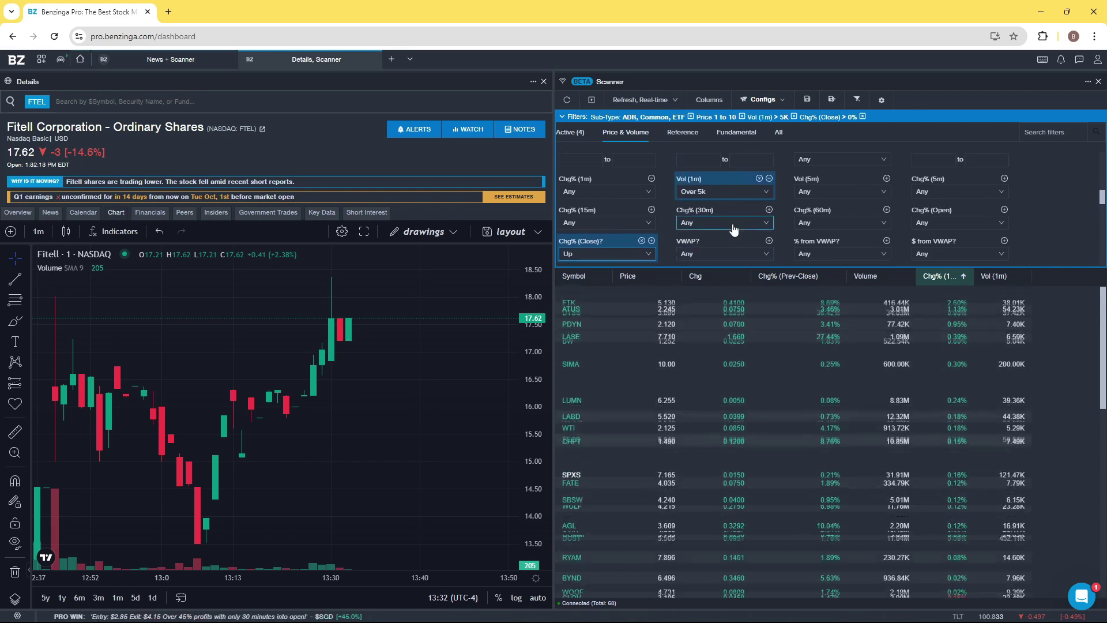
scroll(734, 229, down, 5)
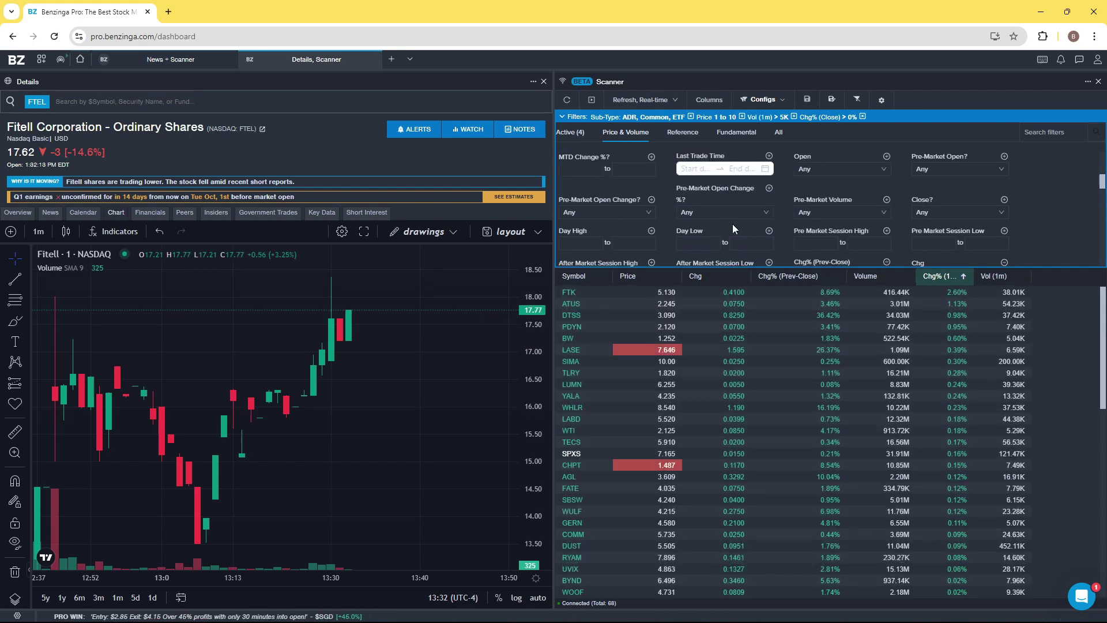
scroll(733, 224, down, 4)
scroll(733, 229, up, 2)
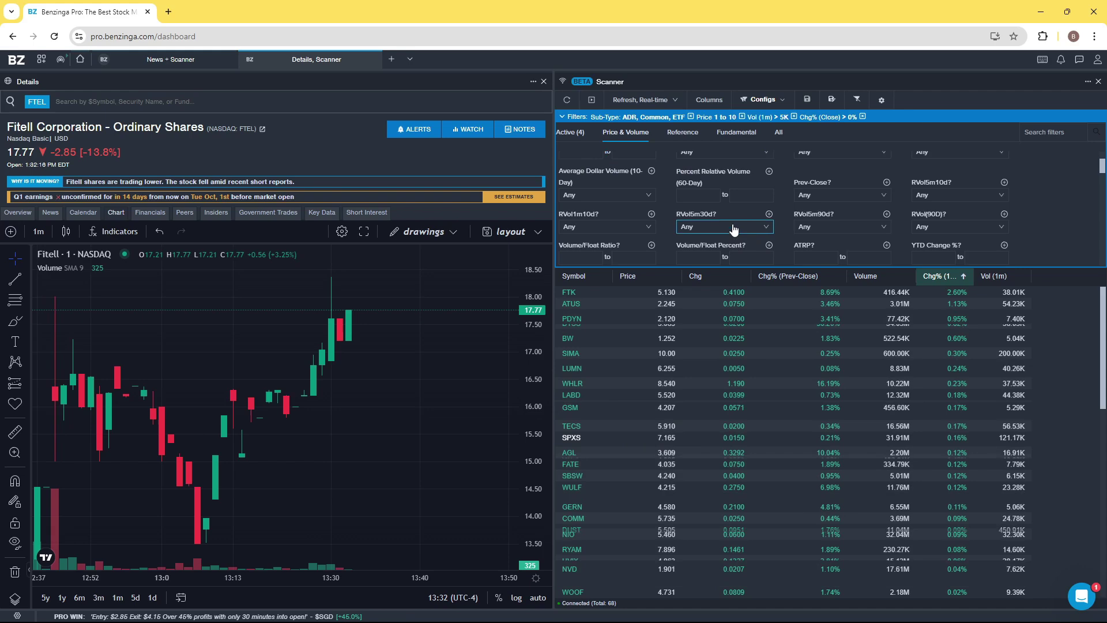
click(708, 209)
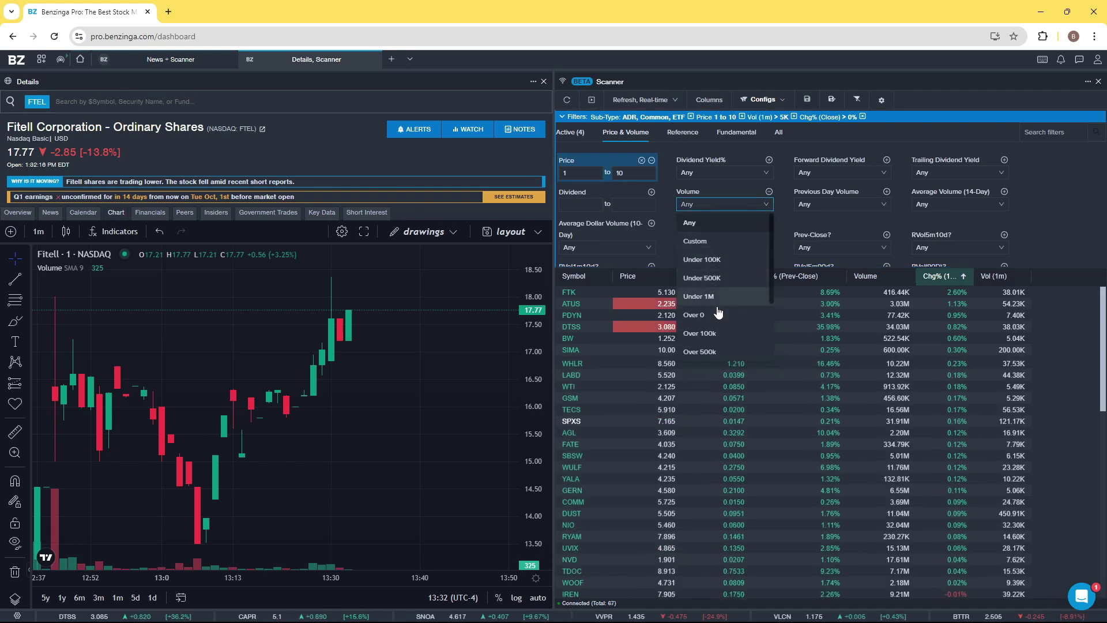
click(717, 333)
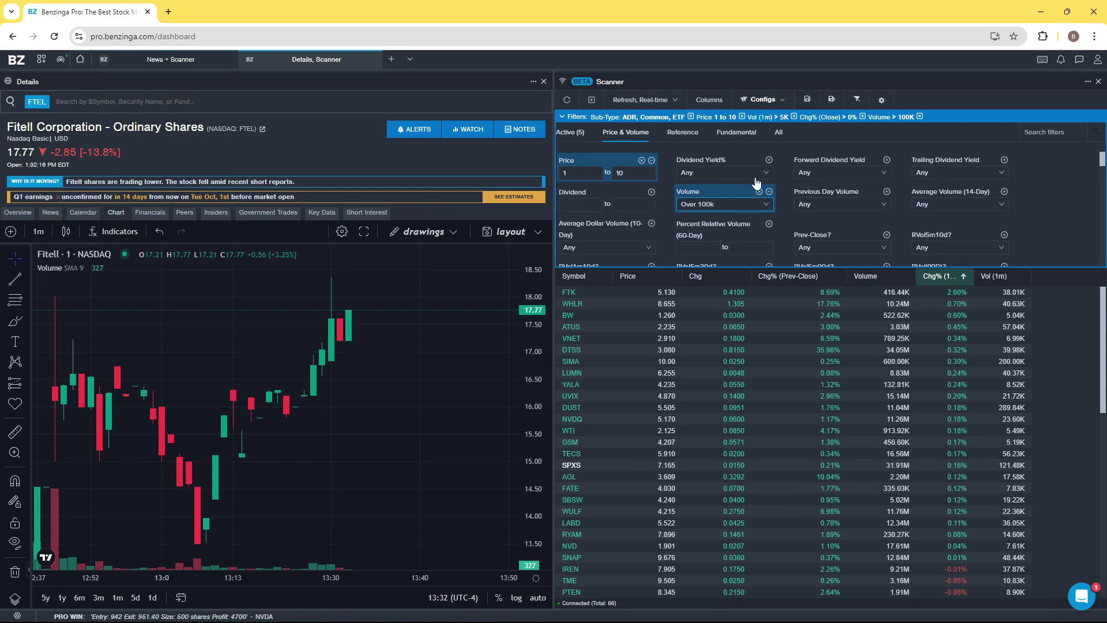
click(687, 137)
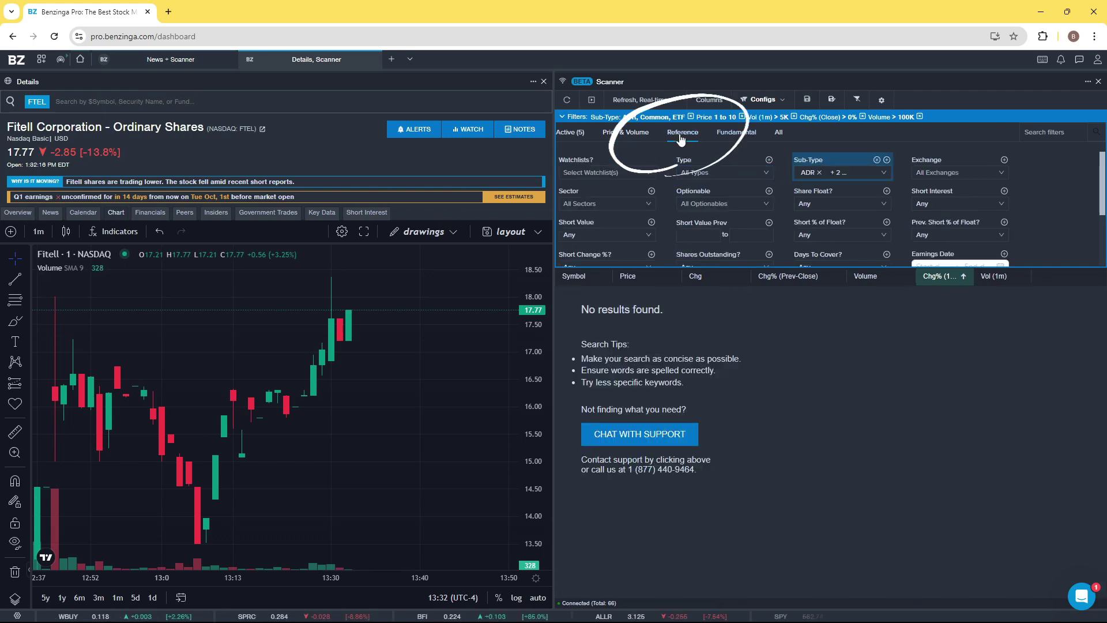
scroll(673, 198, down, 2)
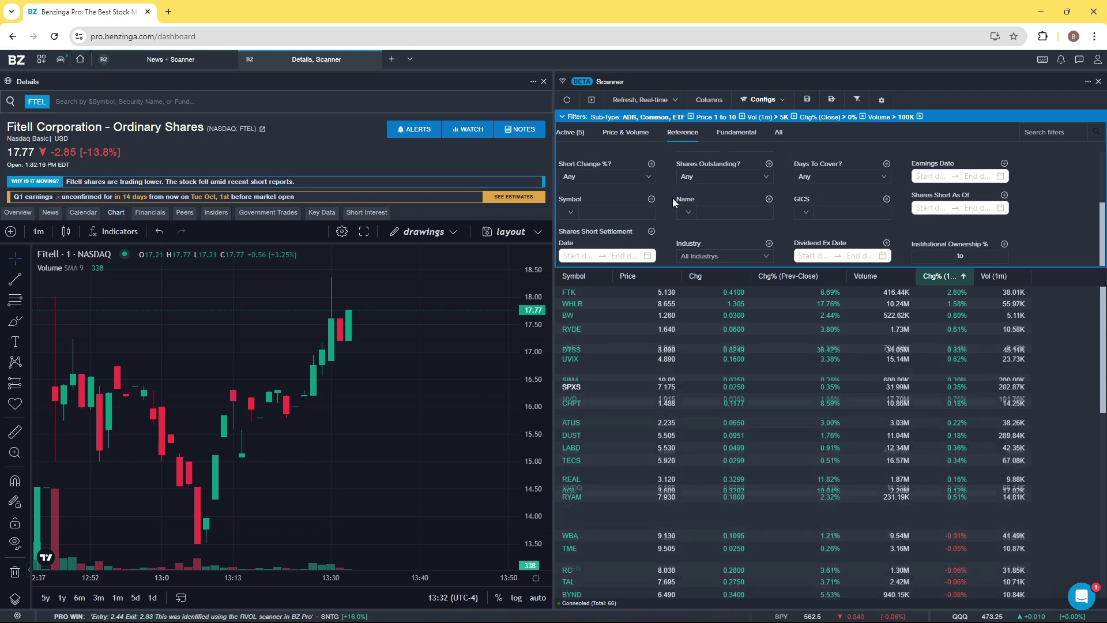
scroll(672, 198, up, 2)
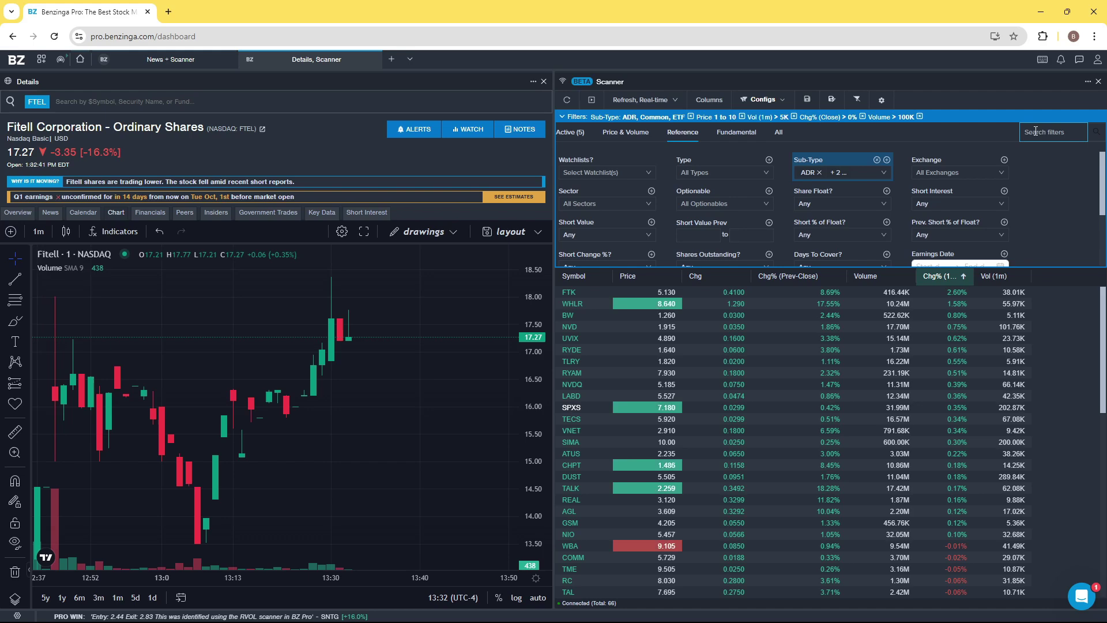
click(734, 136)
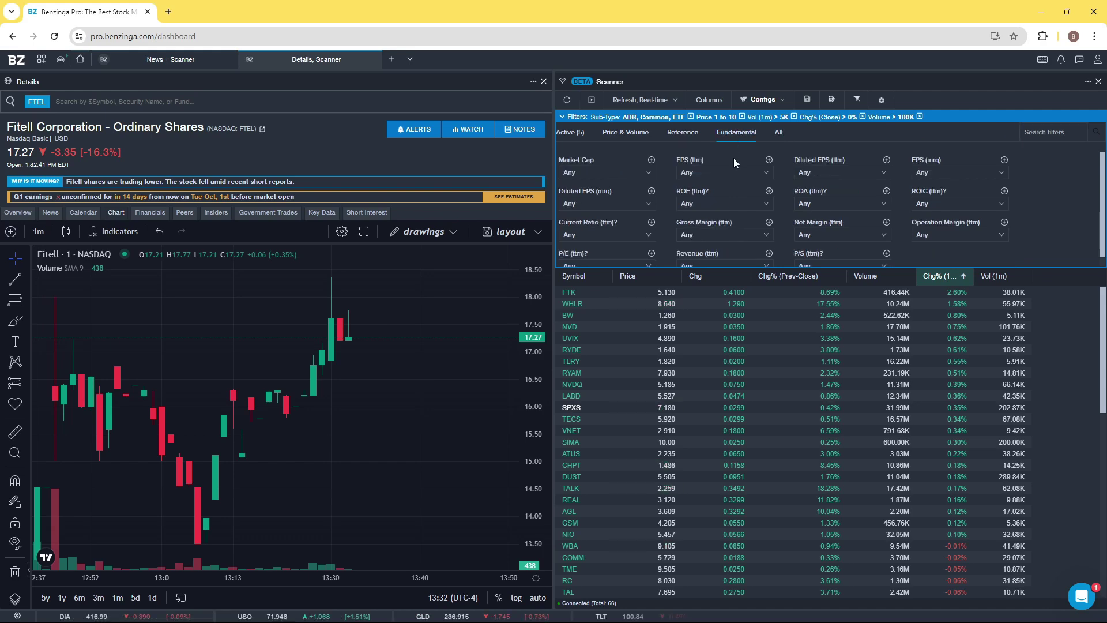
scroll(740, 182, down, 1)
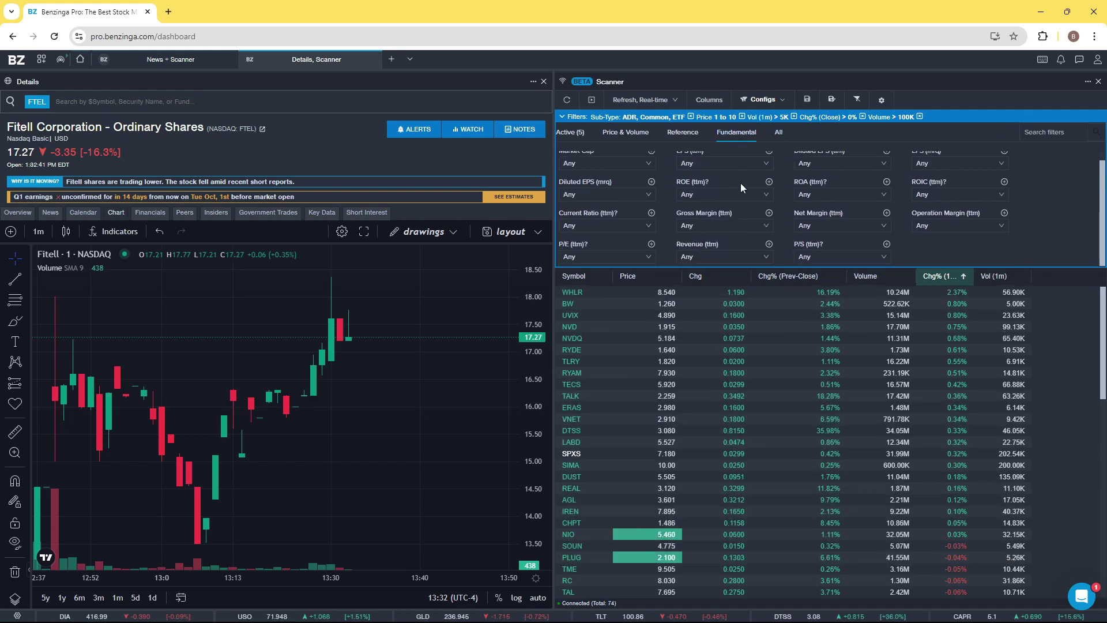
click(626, 132)
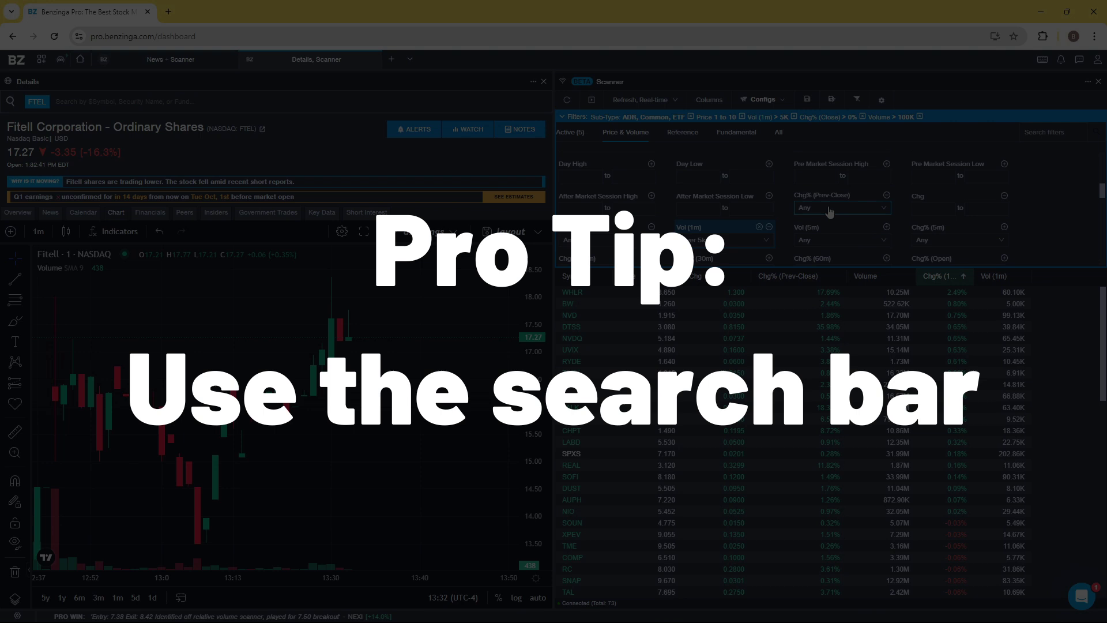
Search for 'float' and set a custom Share Float filter with a 150M upper limit
scroll(829, 211, down, 5)
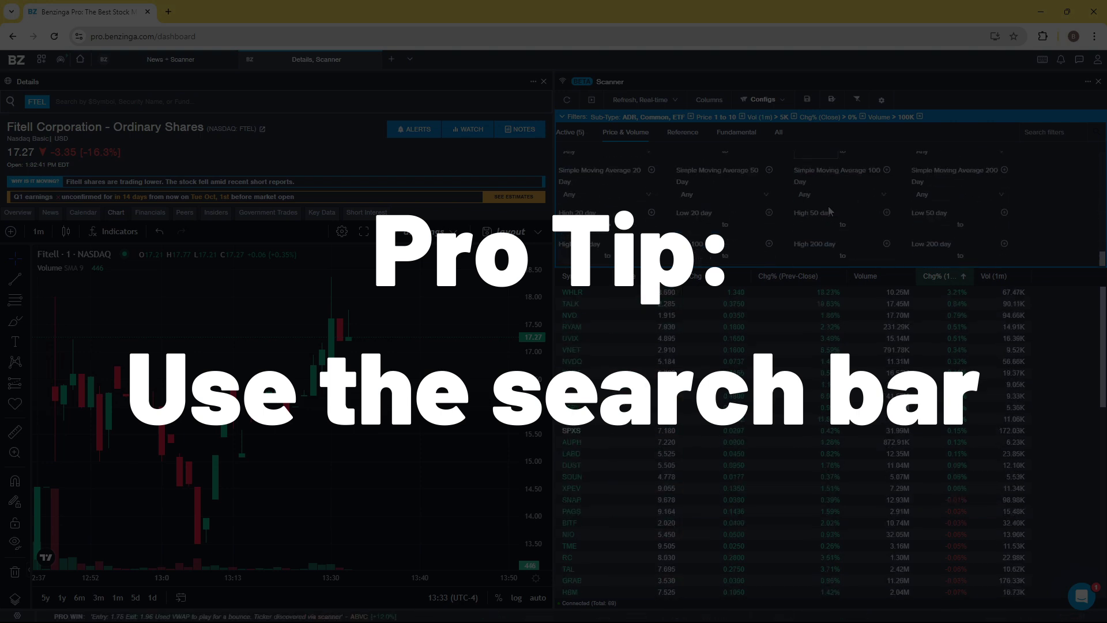
scroll(829, 211, down, 5)
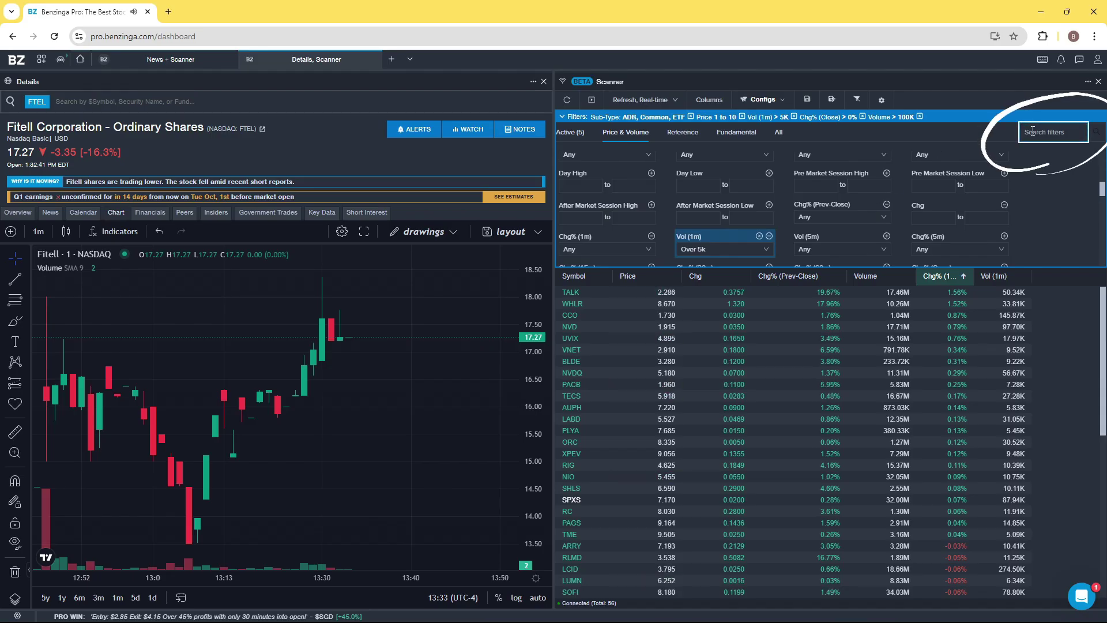
text(float)
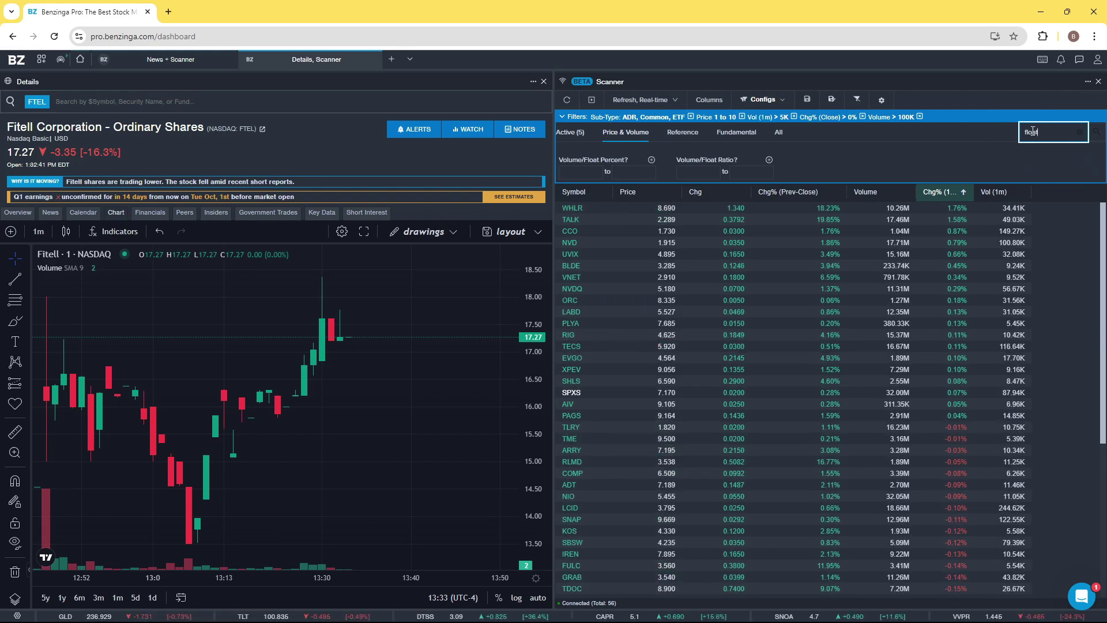
click(683, 136)
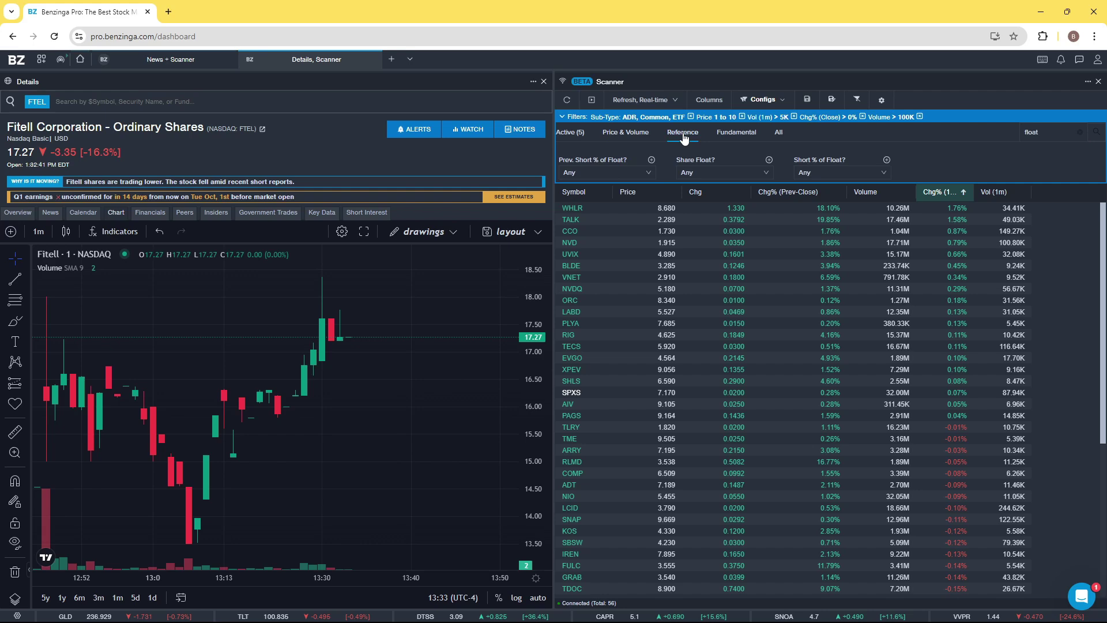
click(736, 173)
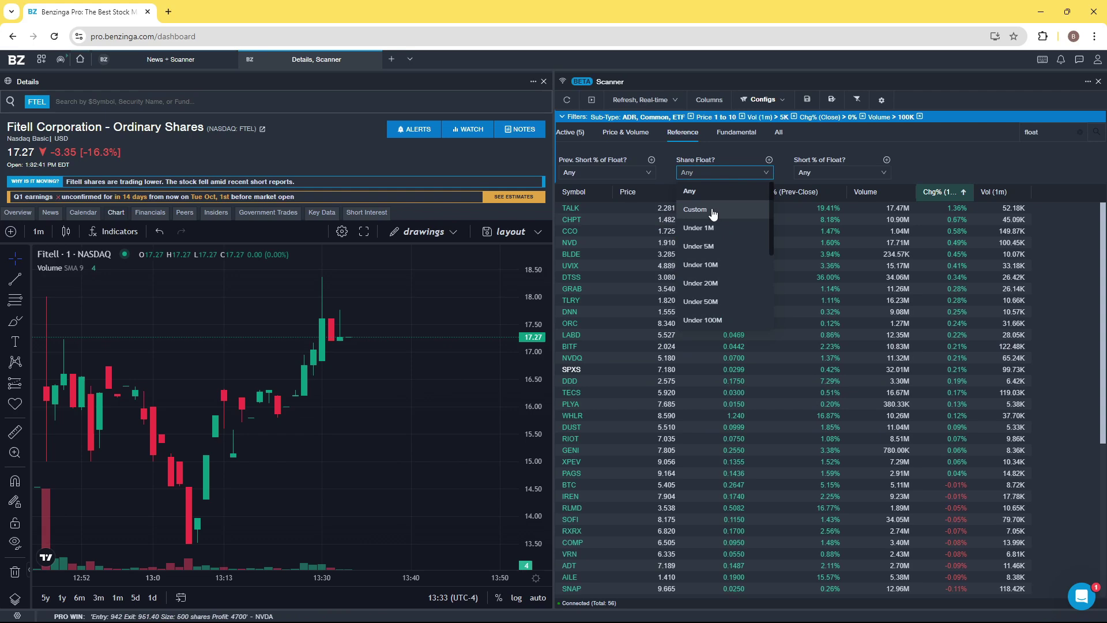
click(714, 211)
click(746, 174)
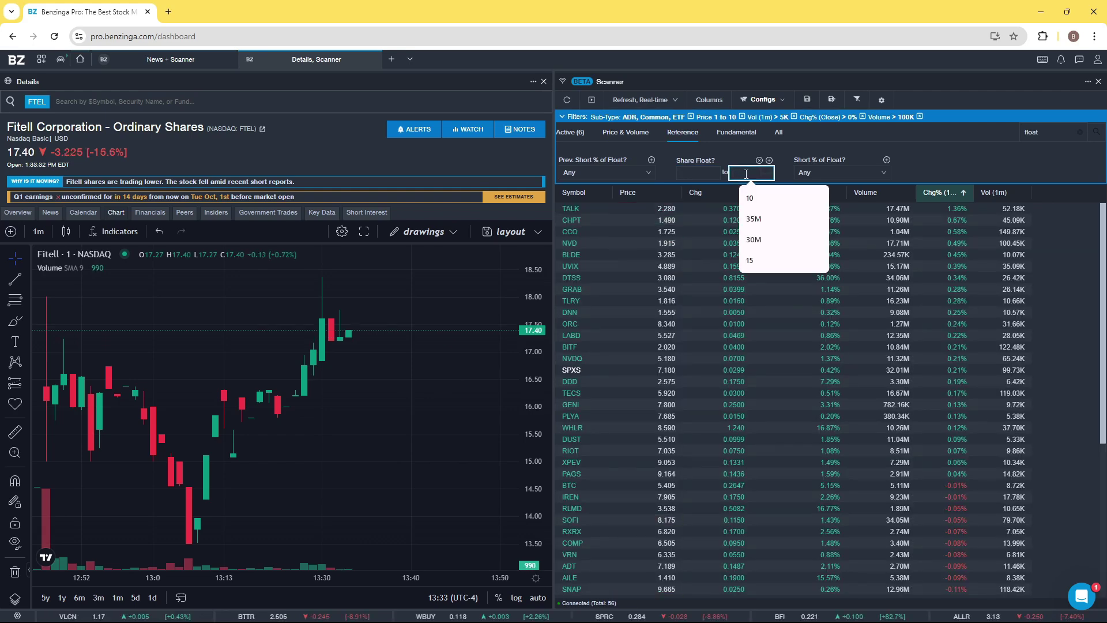
text(150)
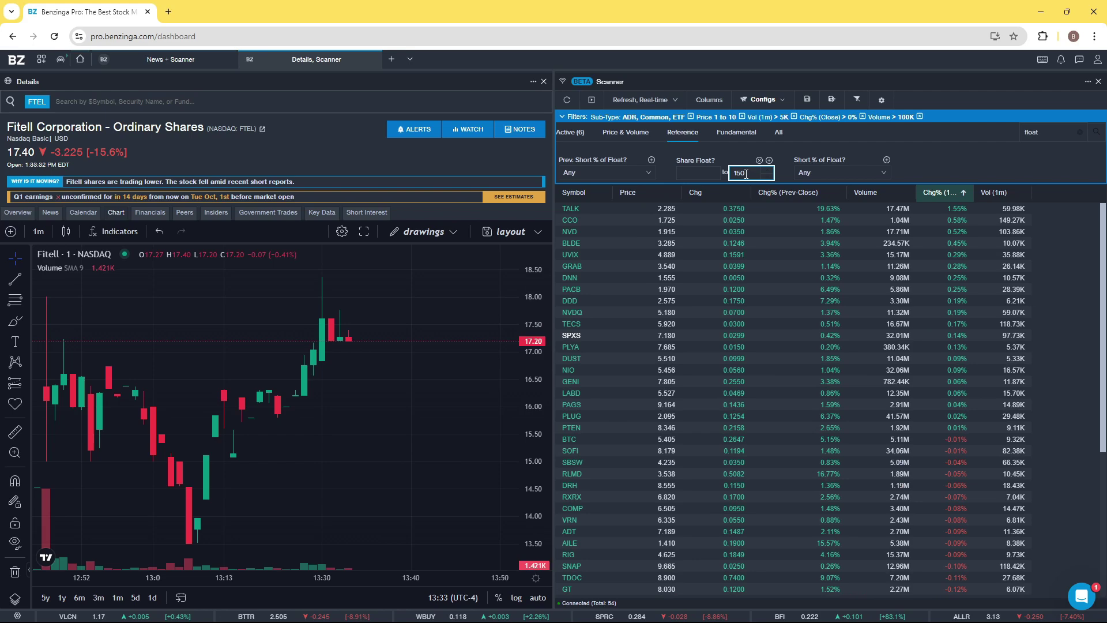
text(M)
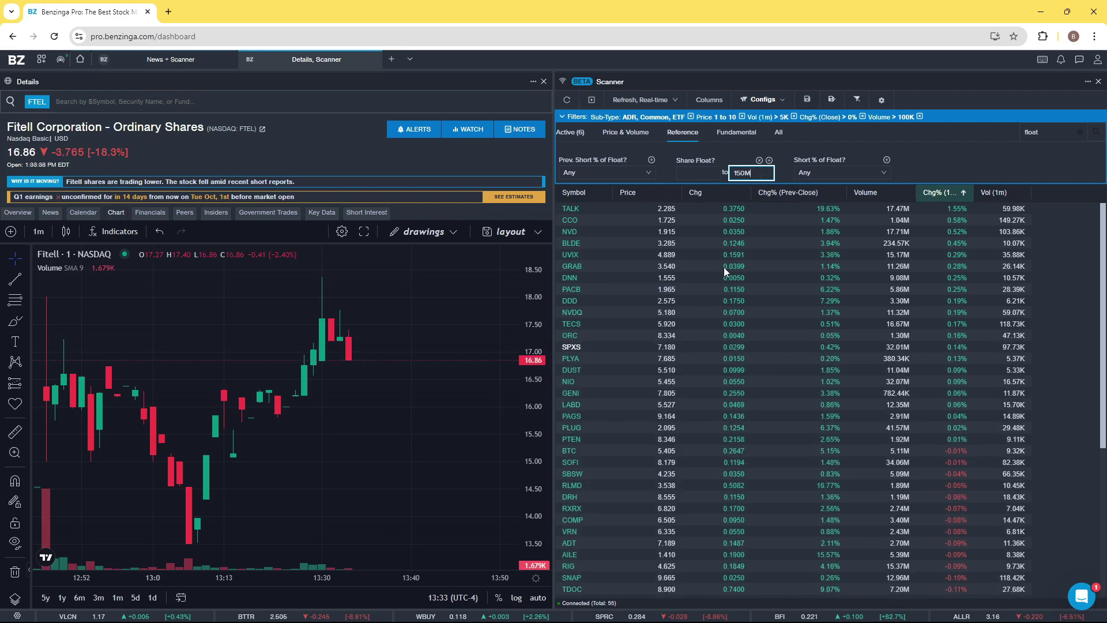
click(729, 155)
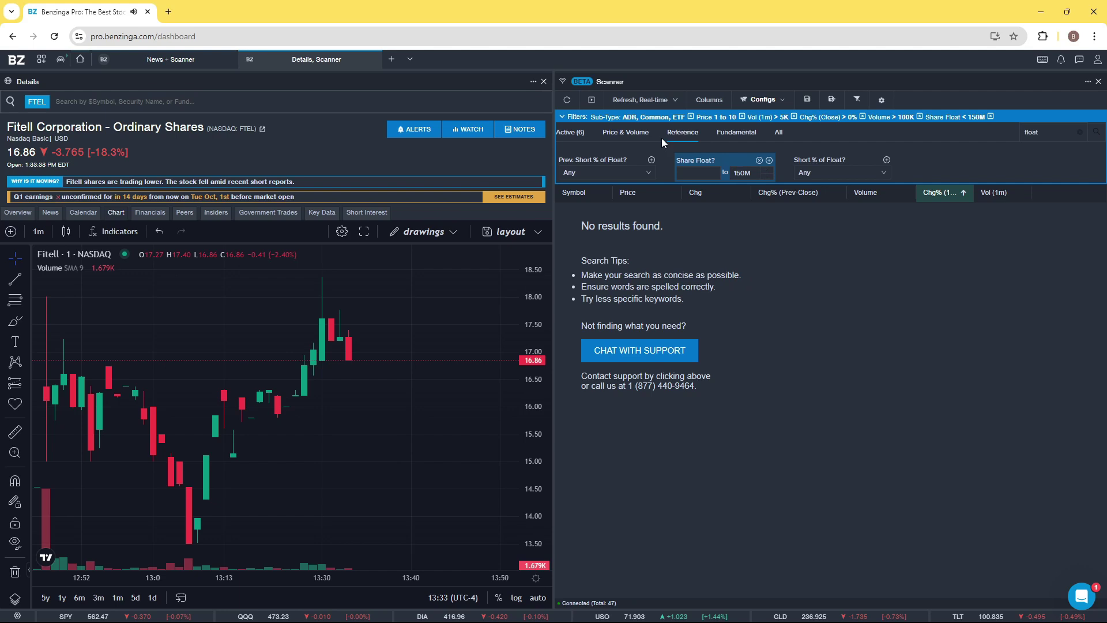
Show only the active filters and clear the 'float' search text
click(574, 133)
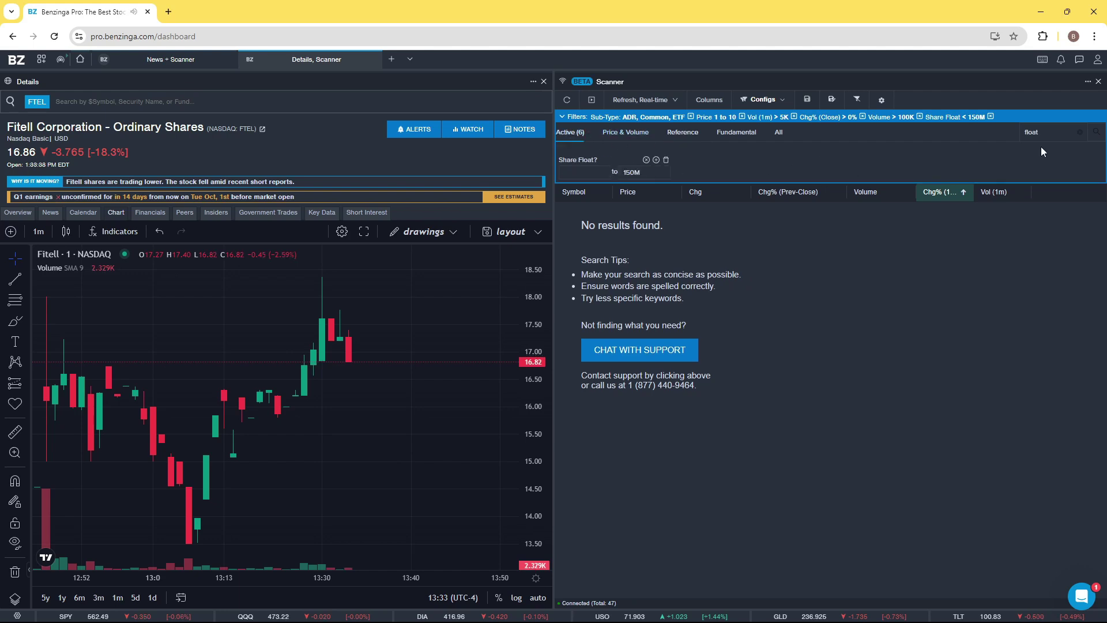
click(1068, 133)
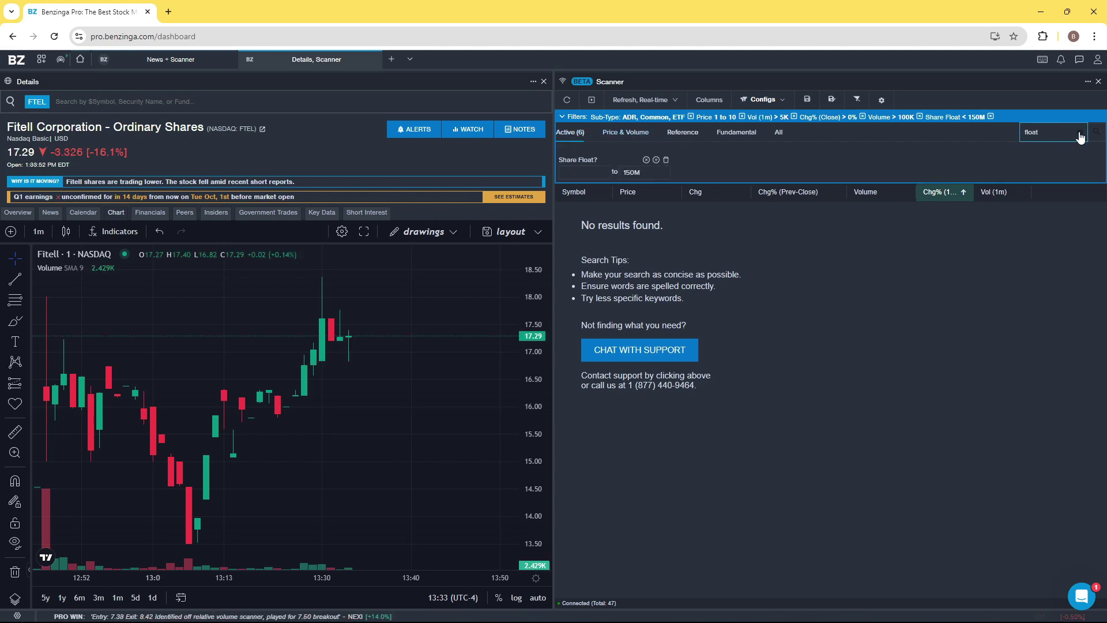
click(1080, 135)
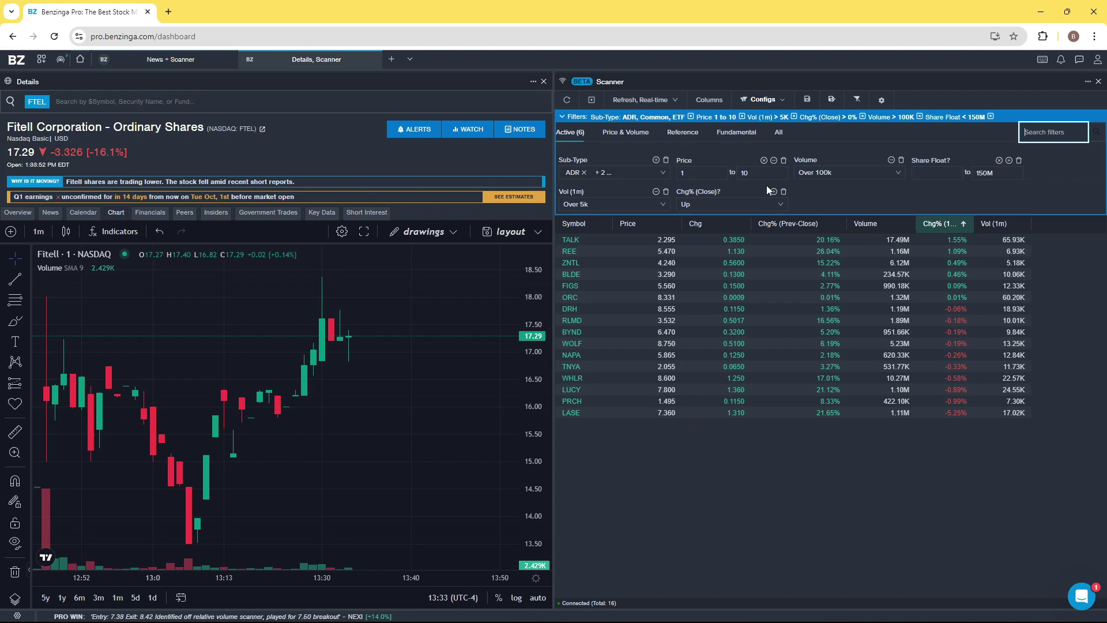
click(829, 198)
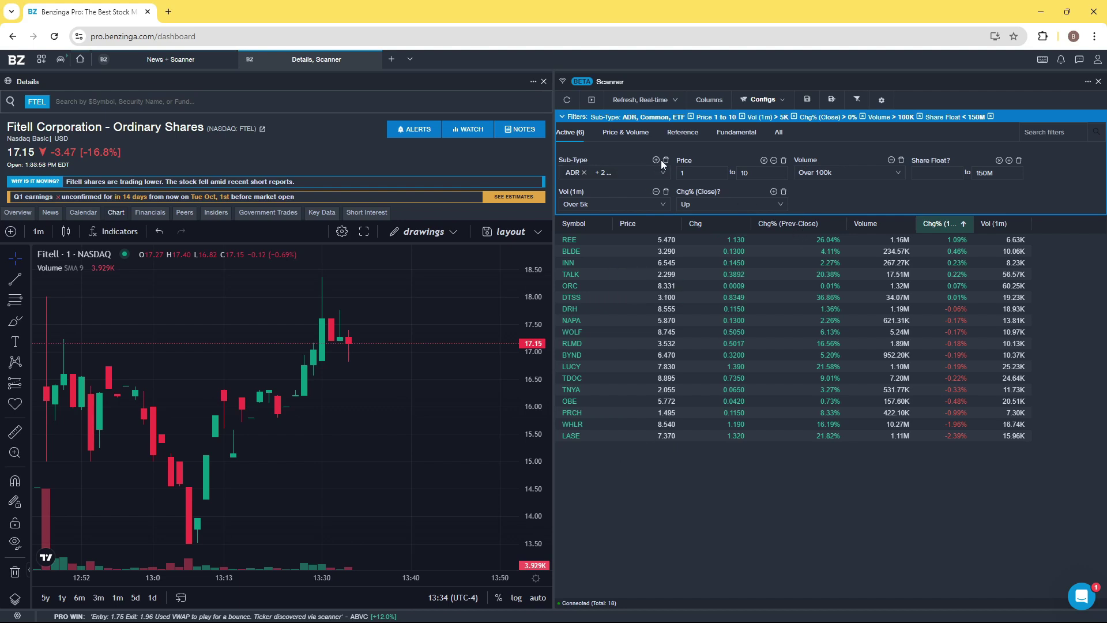
Change the Price maximum from 10 to 20 and load GLMD in the details panel
drag(757, 171, 733, 171)
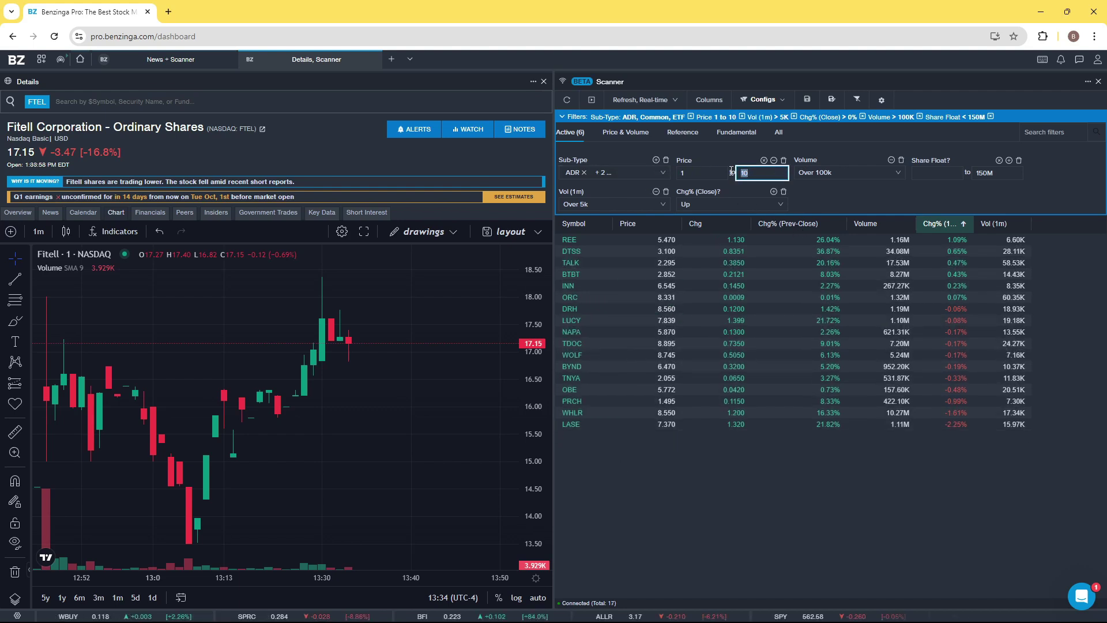
click(823, 185)
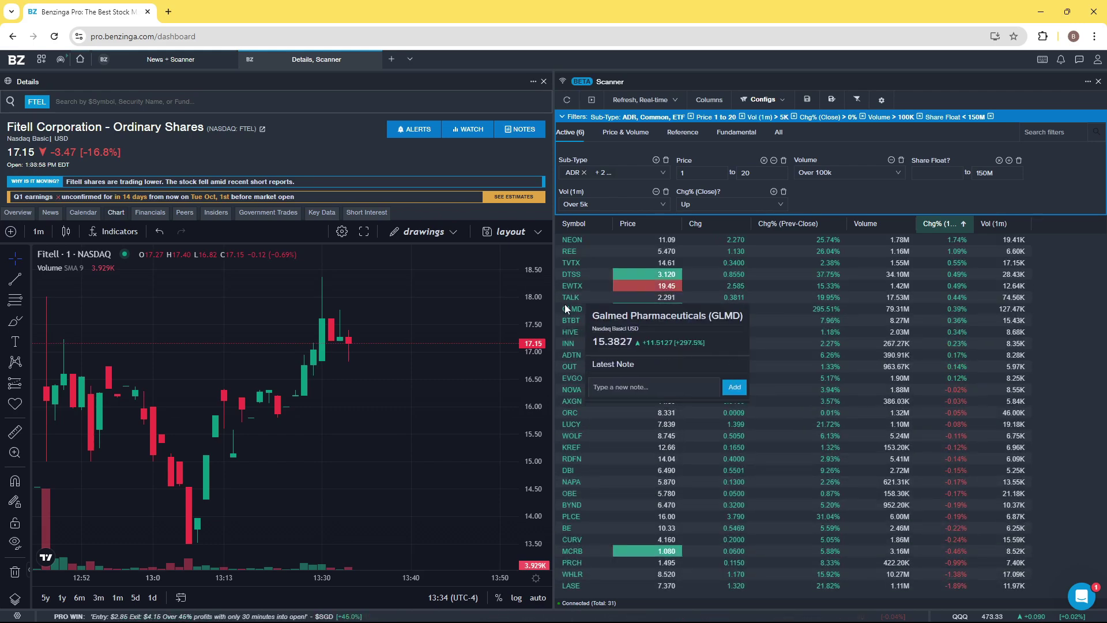
click(569, 311)
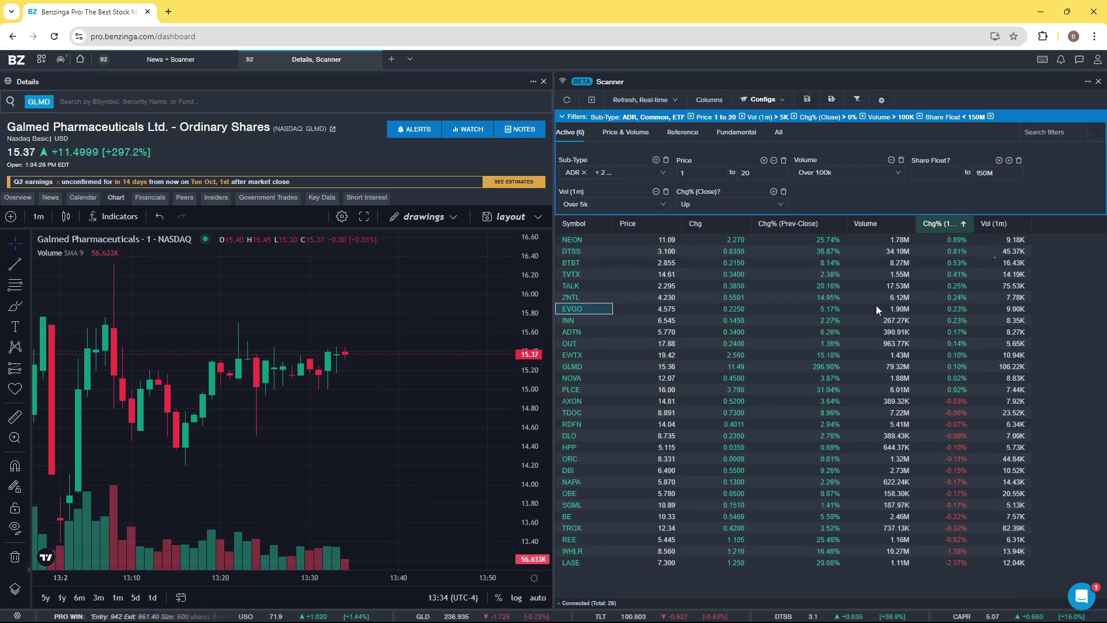
Sort the scanner by Vol (1m), putting Galmed on top at 169.62K
click(992, 224)
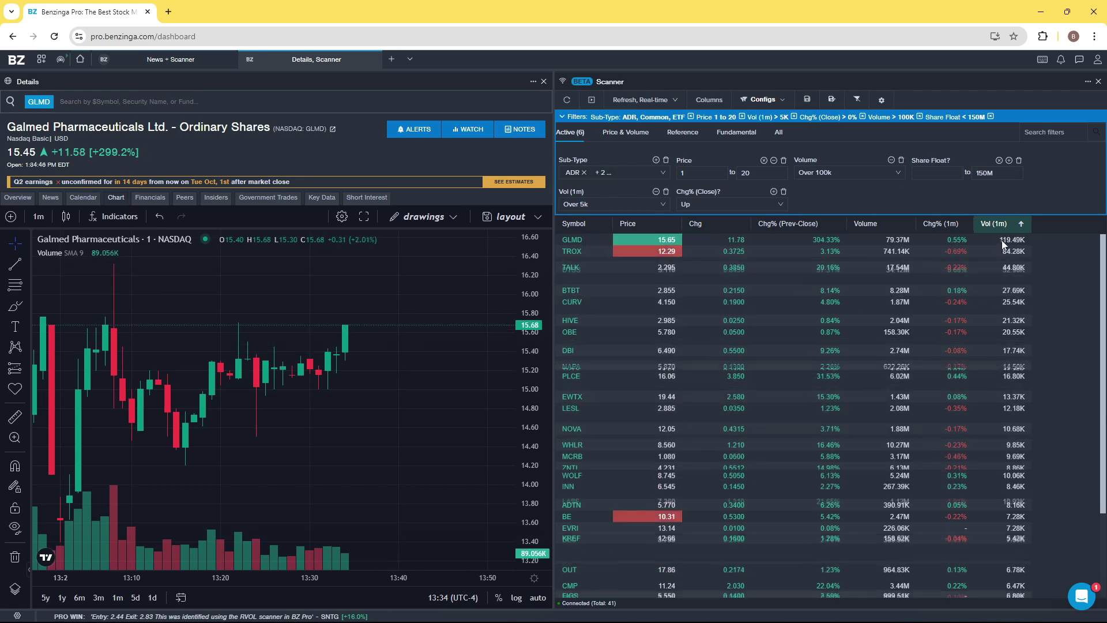
mouse_move(571, 248)
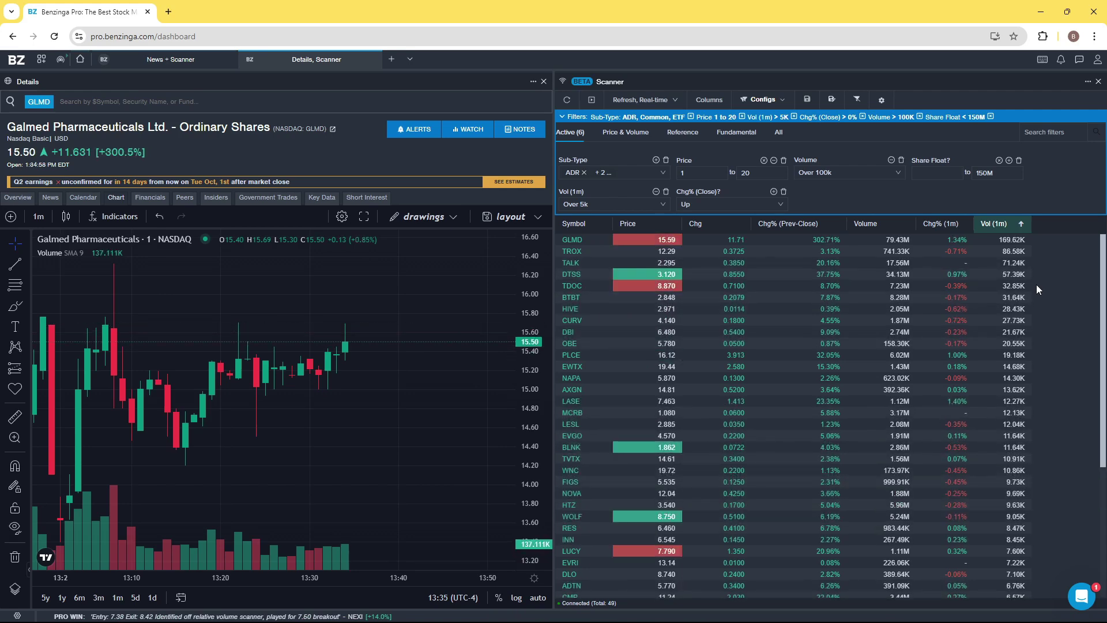
Raise the Volume filter threshold from Over 100k to Over 500k
click(855, 176)
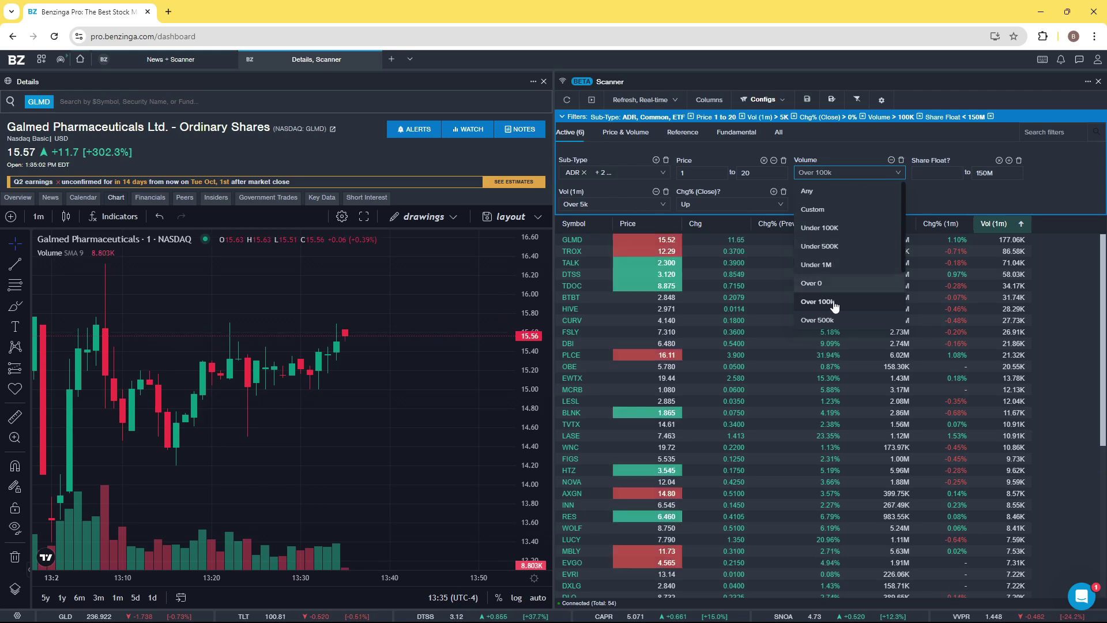
click(828, 147)
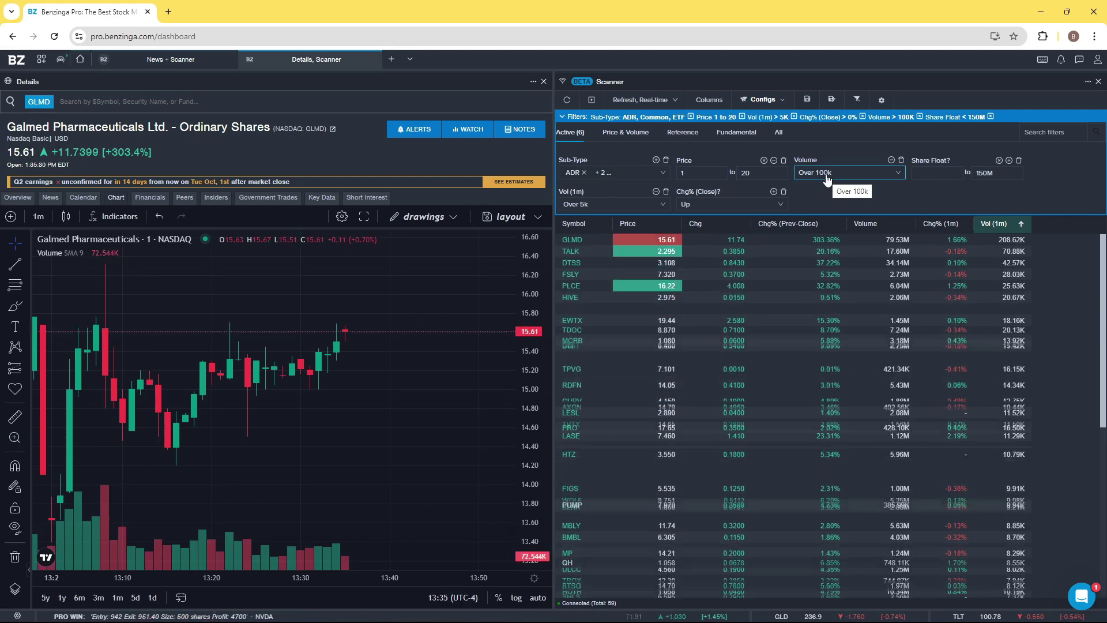
click(829, 174)
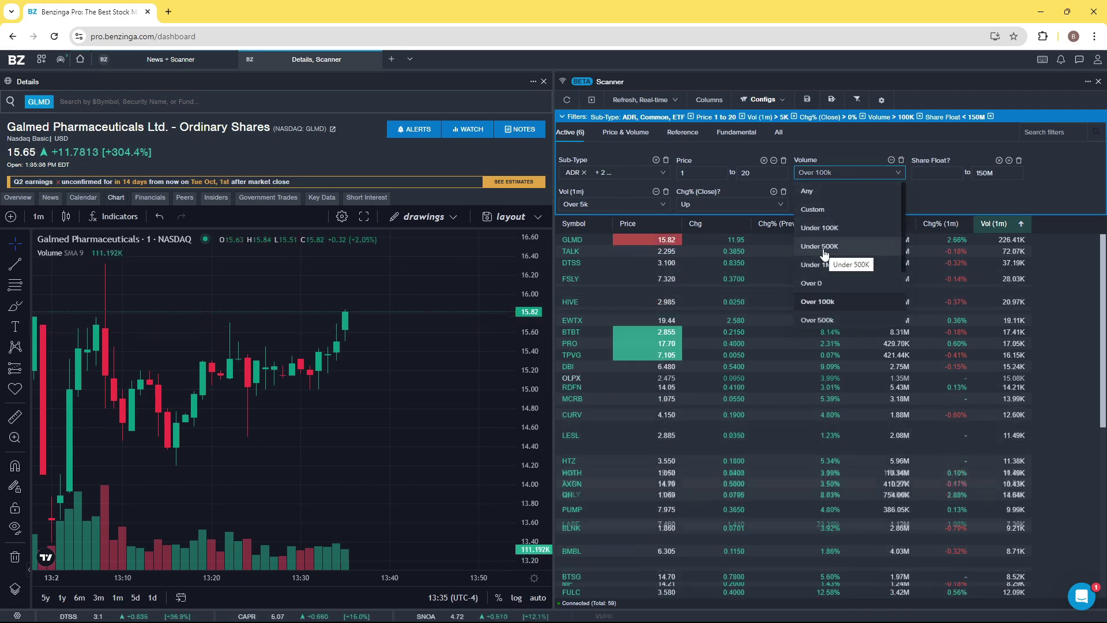
click(835, 321)
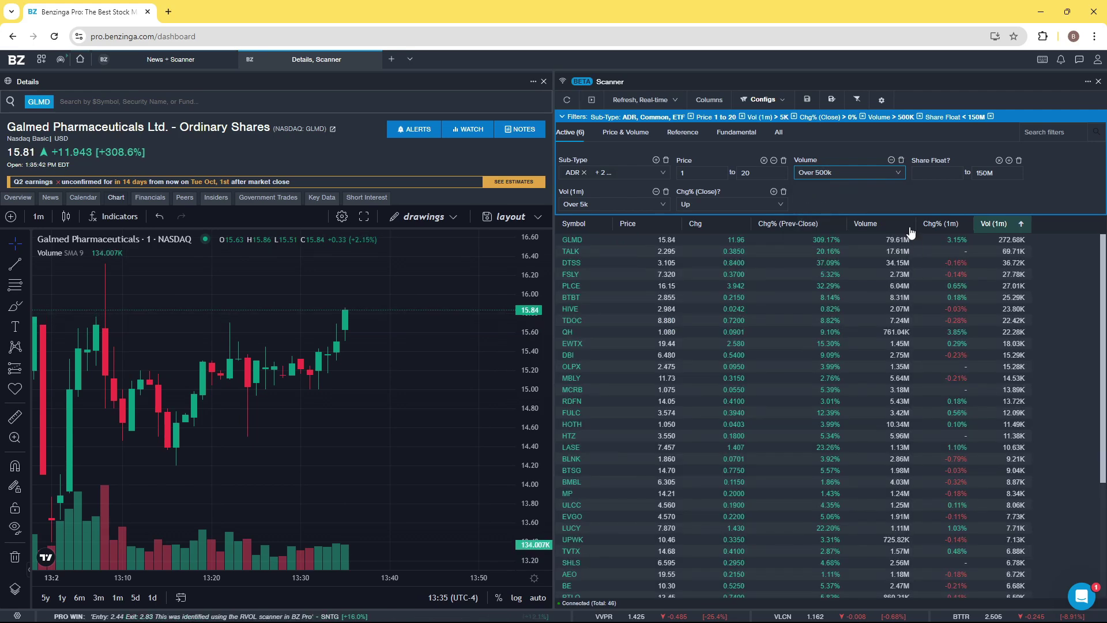
scroll(934, 320, down, 3)
scroll(933, 320, up, 3)
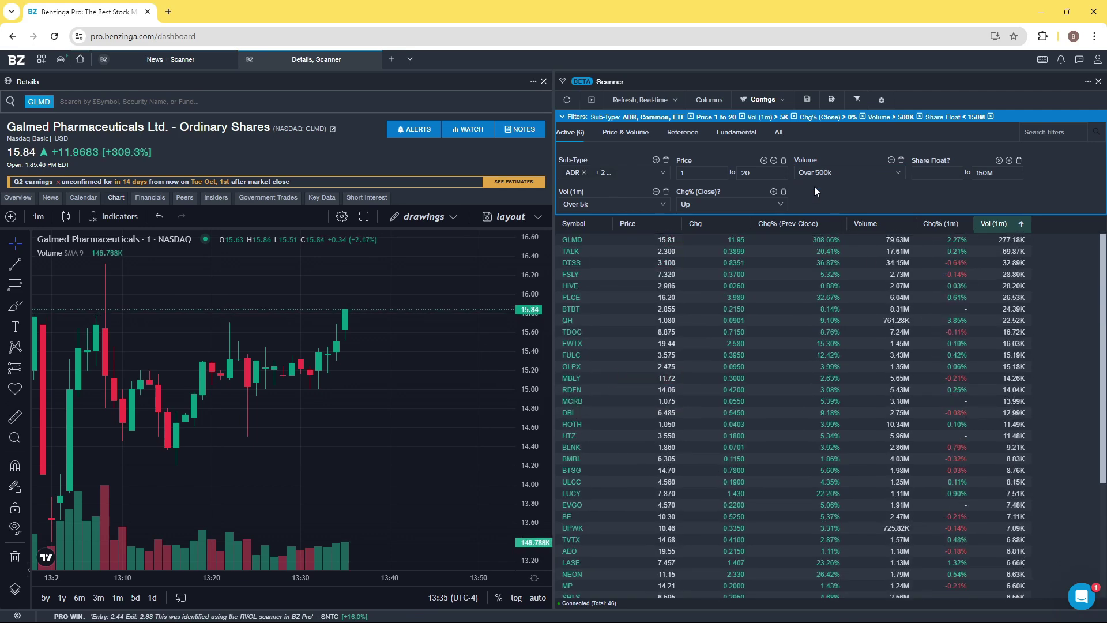
click(1003, 174)
Lower the Share Float maximum from 150M to 50M
double_click(999, 174)
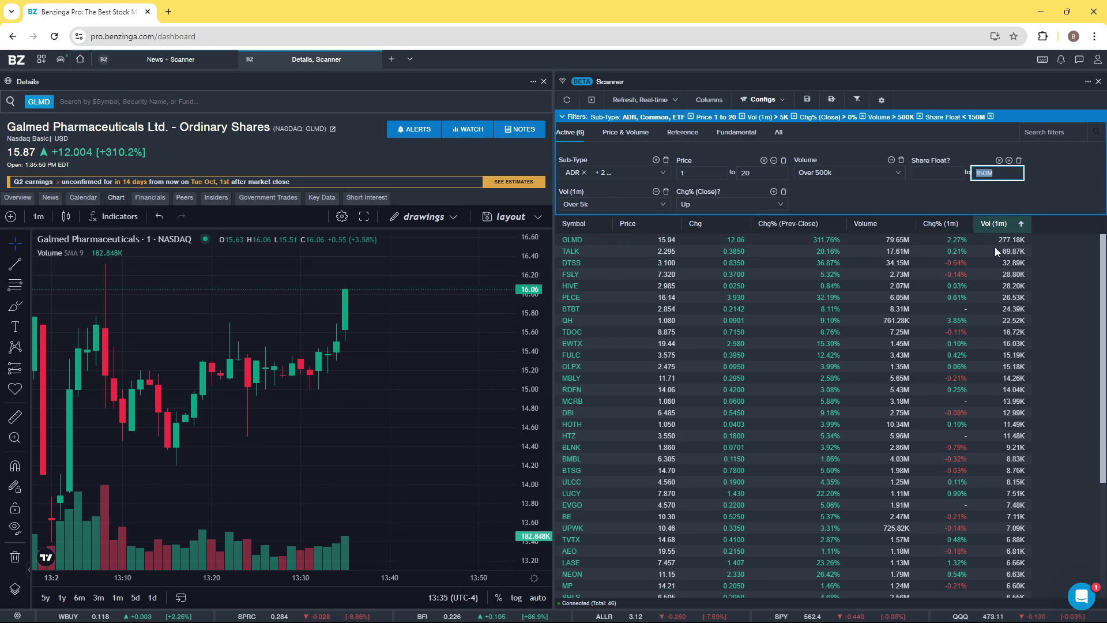
text(50)
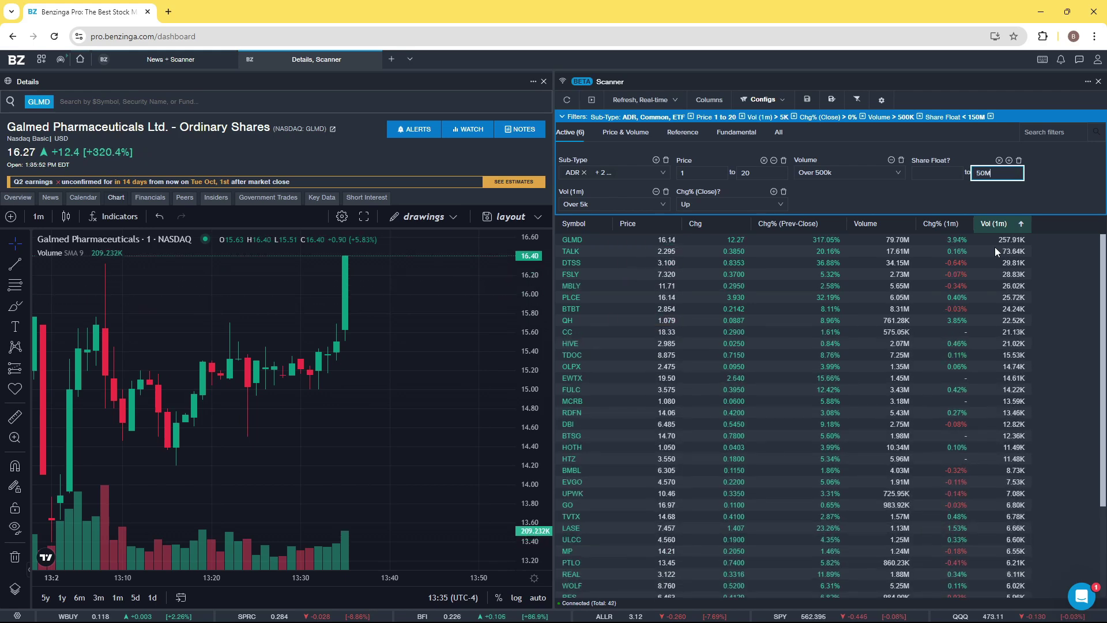
text(M)
key(Return)
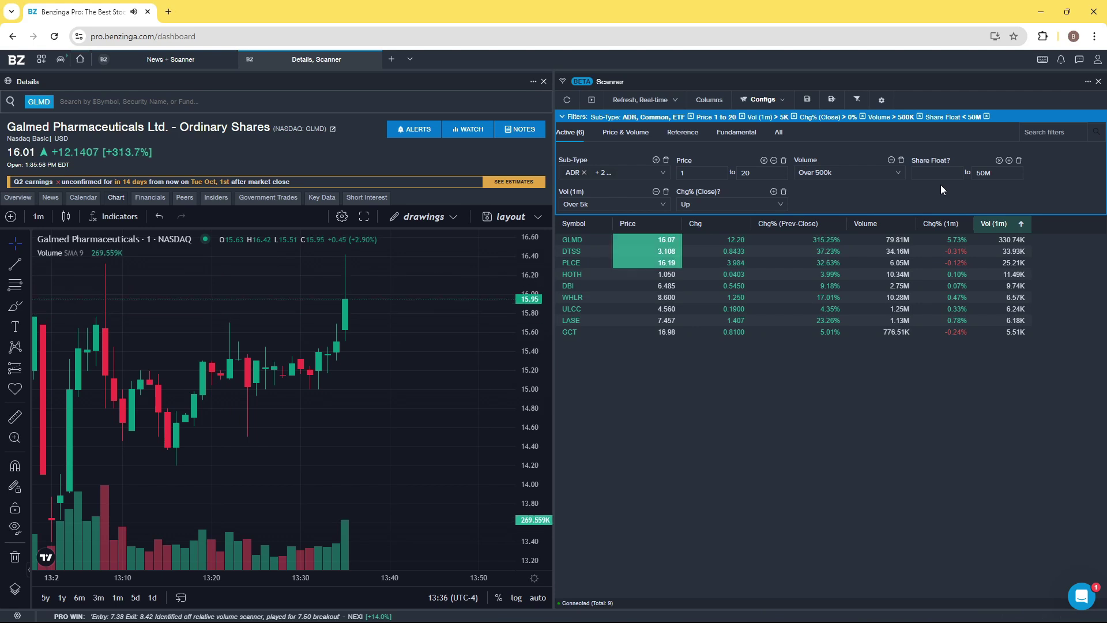
Review the charts of DTSS, PLCE, DBI and WHLR, ending on Wheeler Real Estate
click(573, 251)
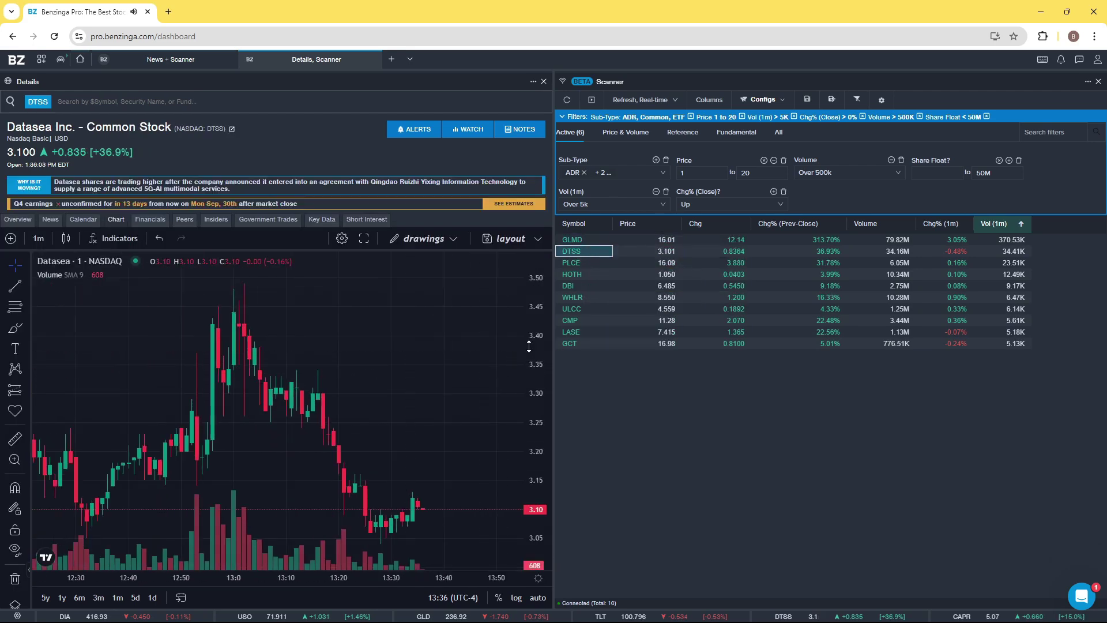
scroll(427, 381, down, 3)
click(579, 264)
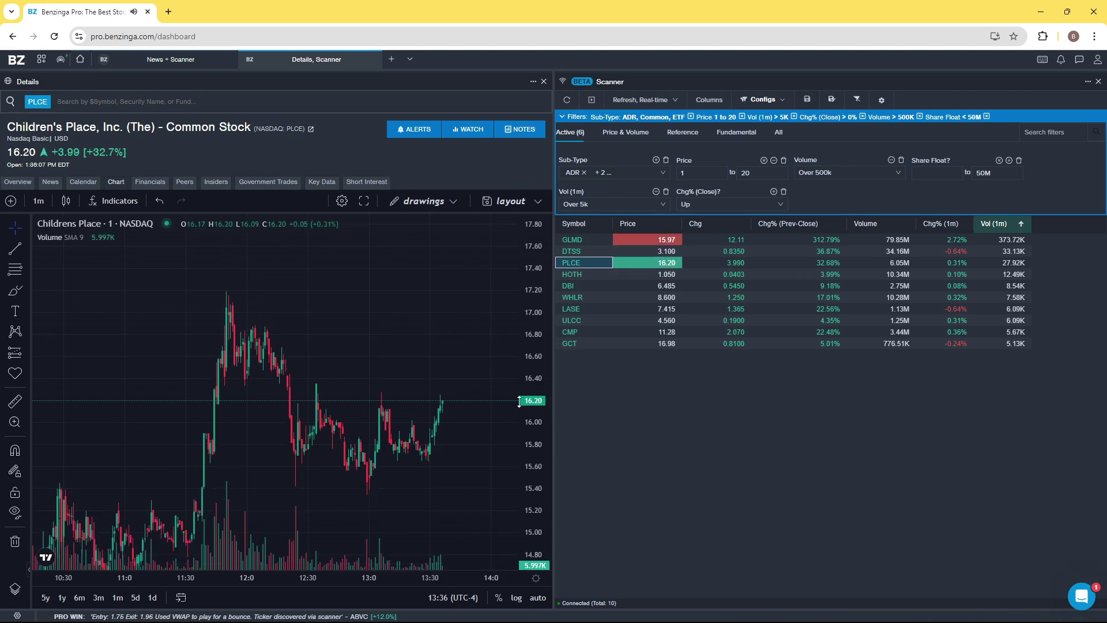
click(577, 274)
click(575, 289)
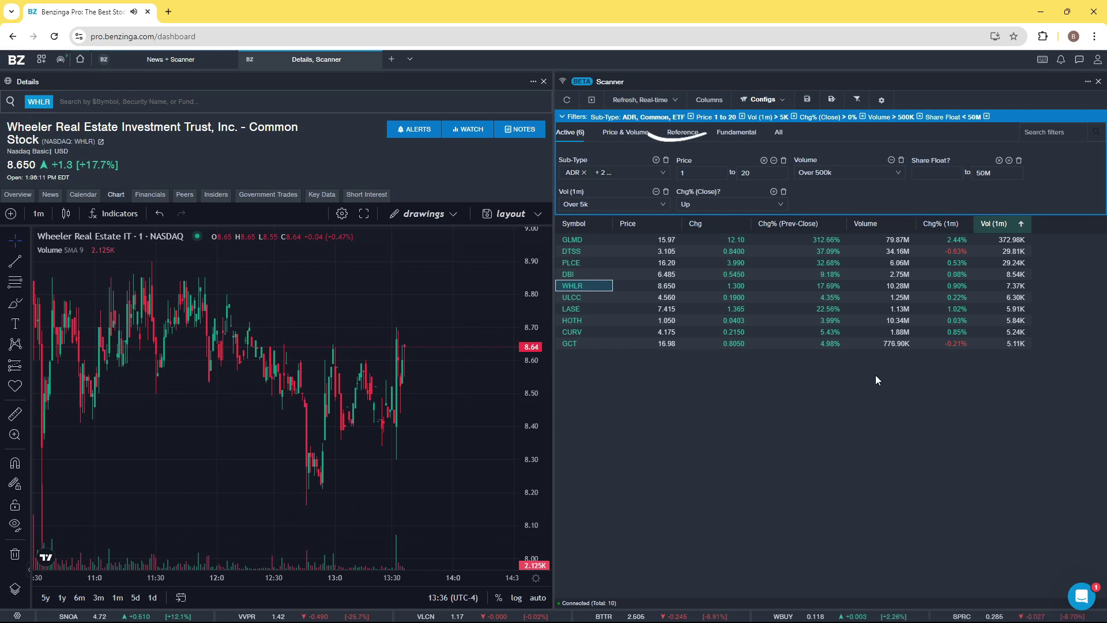
Find 'float' in the Columns list and enable the Share Float column
click(710, 101)
scroll(706, 286, down, 10)
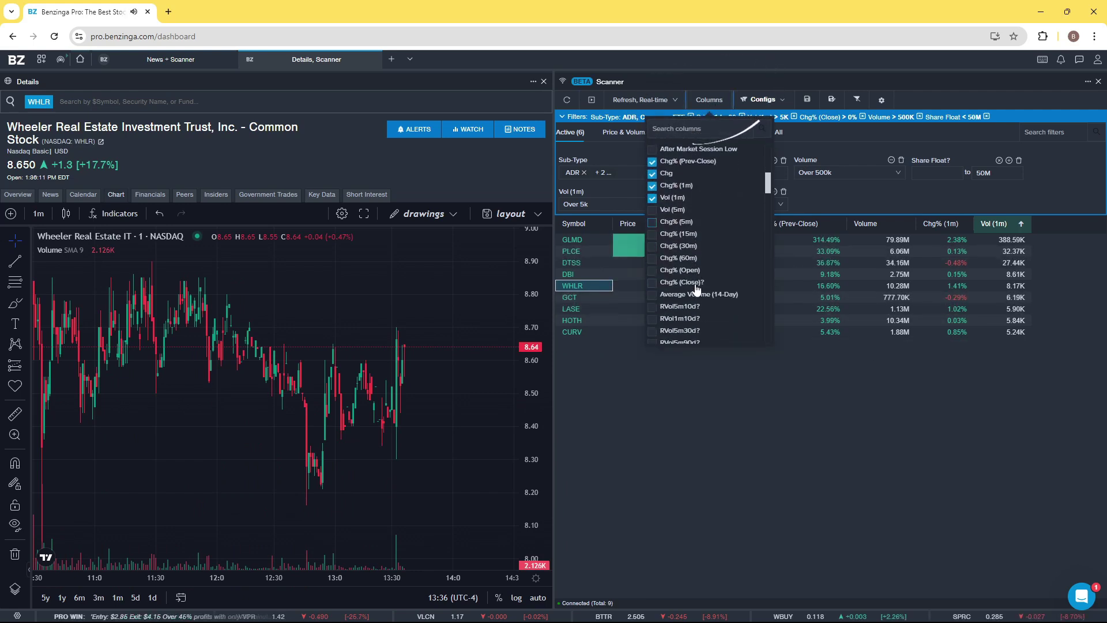
scroll(696, 289, down, 1)
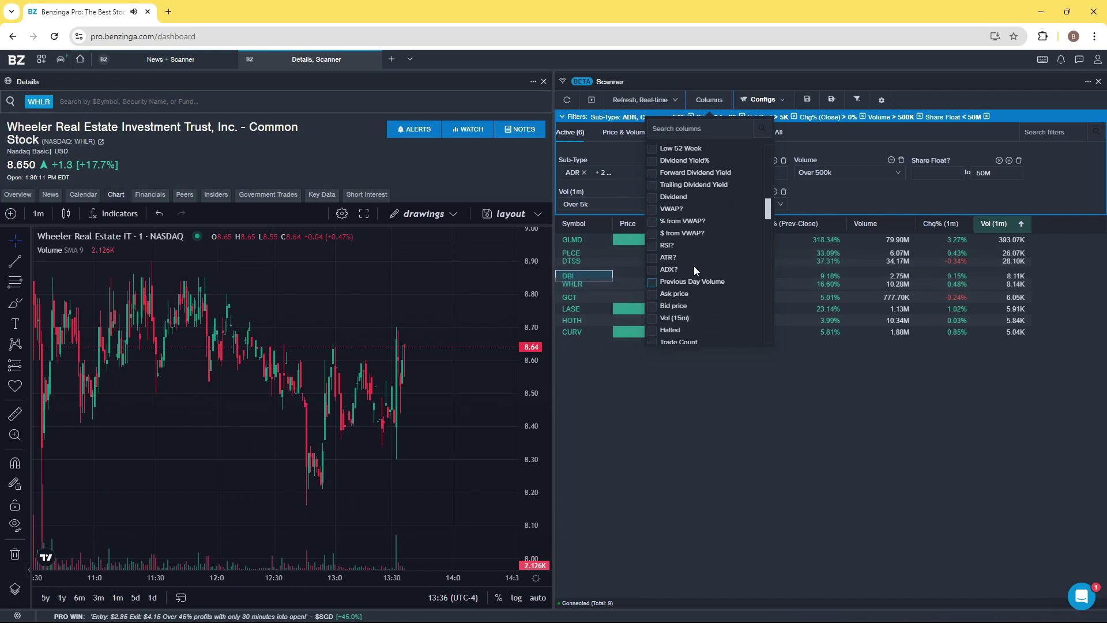
text(float)
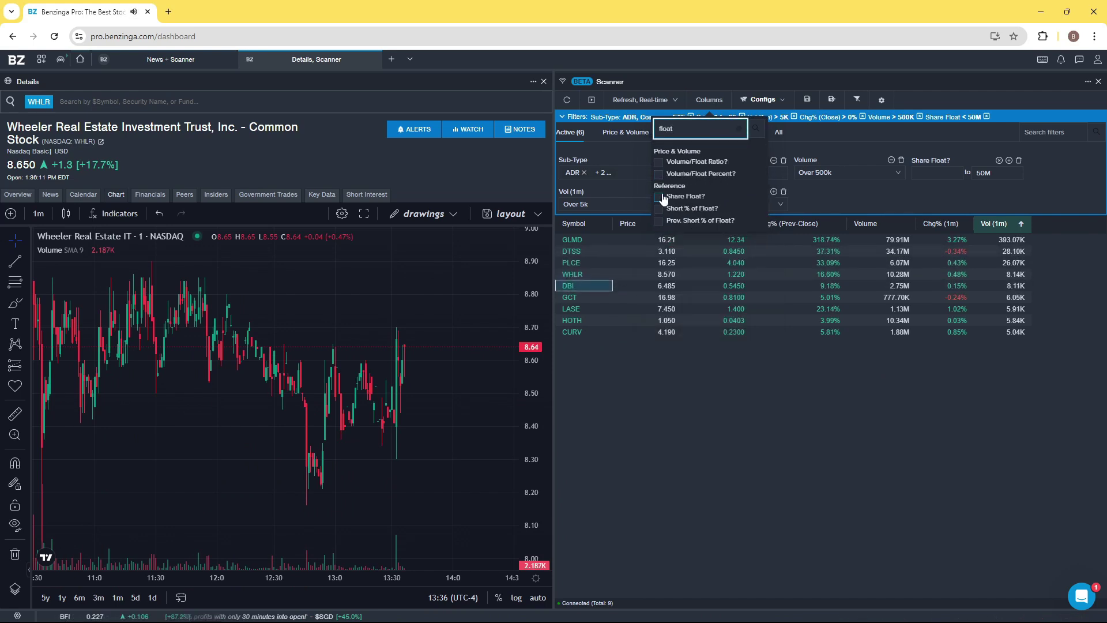
click(743, 361)
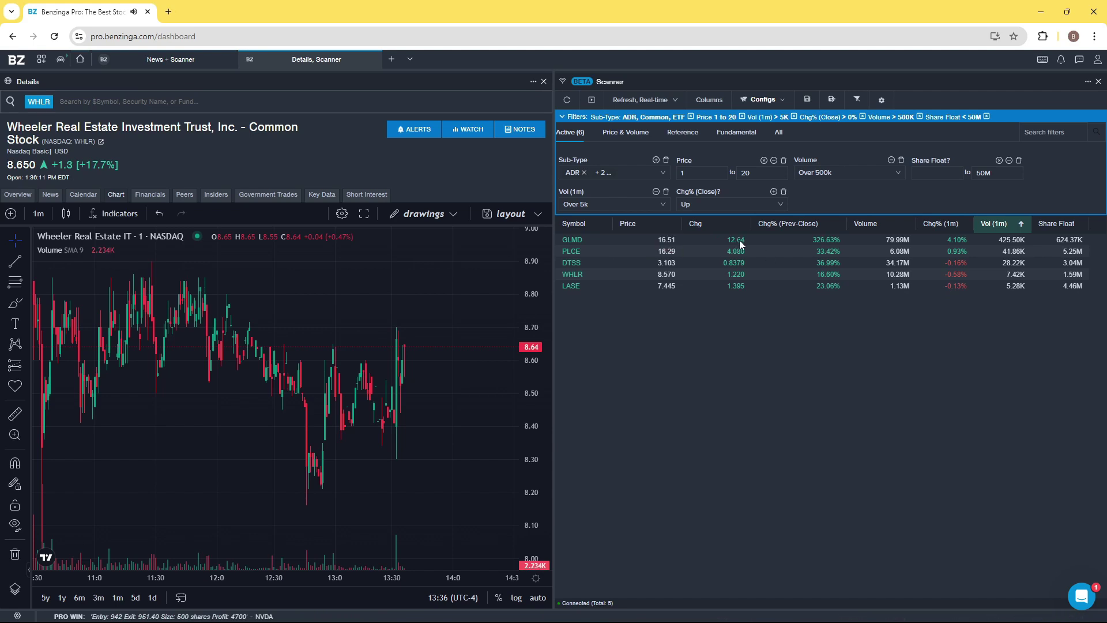
Drag the Details/Scanner divider right to widen the chart and narrow the scanner
mouse_move(556, 335)
mouse_down()
mouse_move(661, 331)
mouse_move(538, 326)
mouse_move(564, 326)
mouse_up()
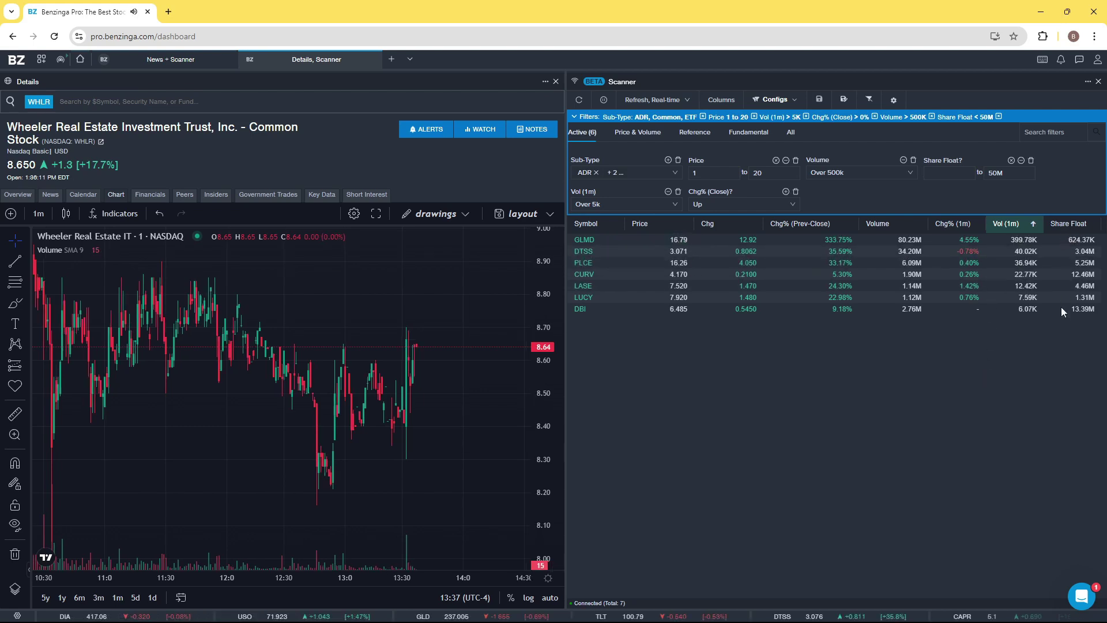
Review the charts of GLMD, LASE, DBI and LUCY from the scanner list
click(593, 238)
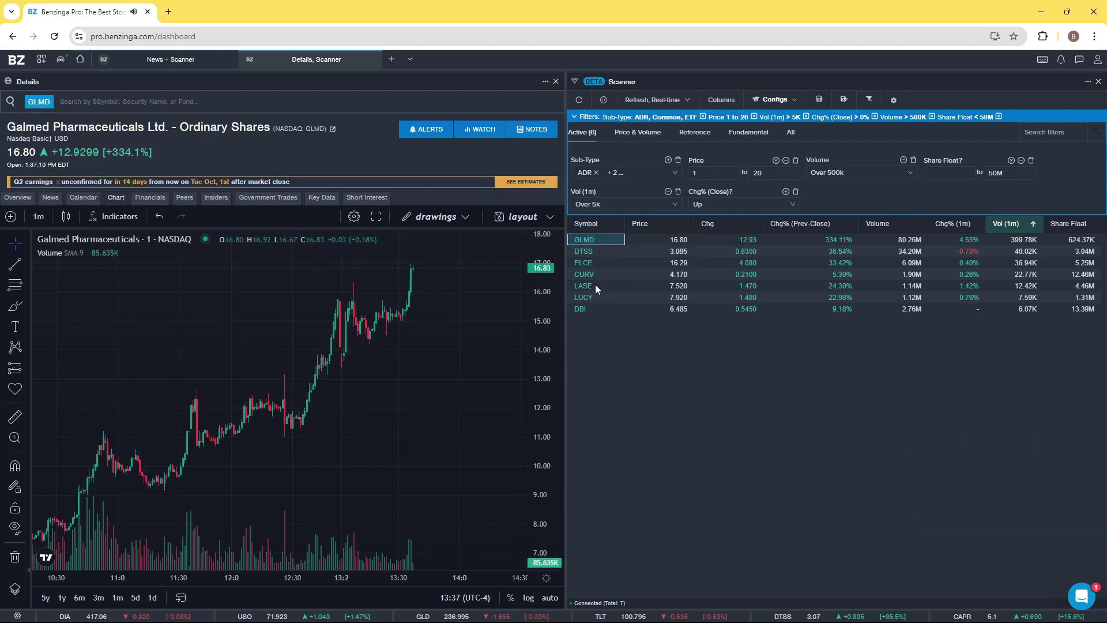
click(590, 284)
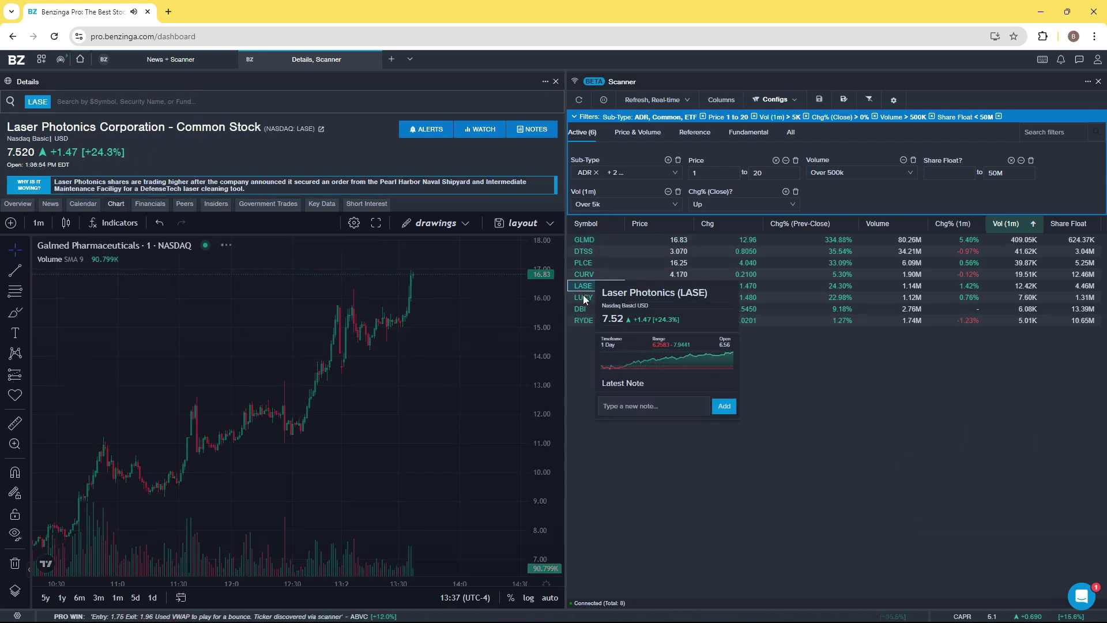
mouse_move(584, 300)
scroll(355, 360, up, 5)
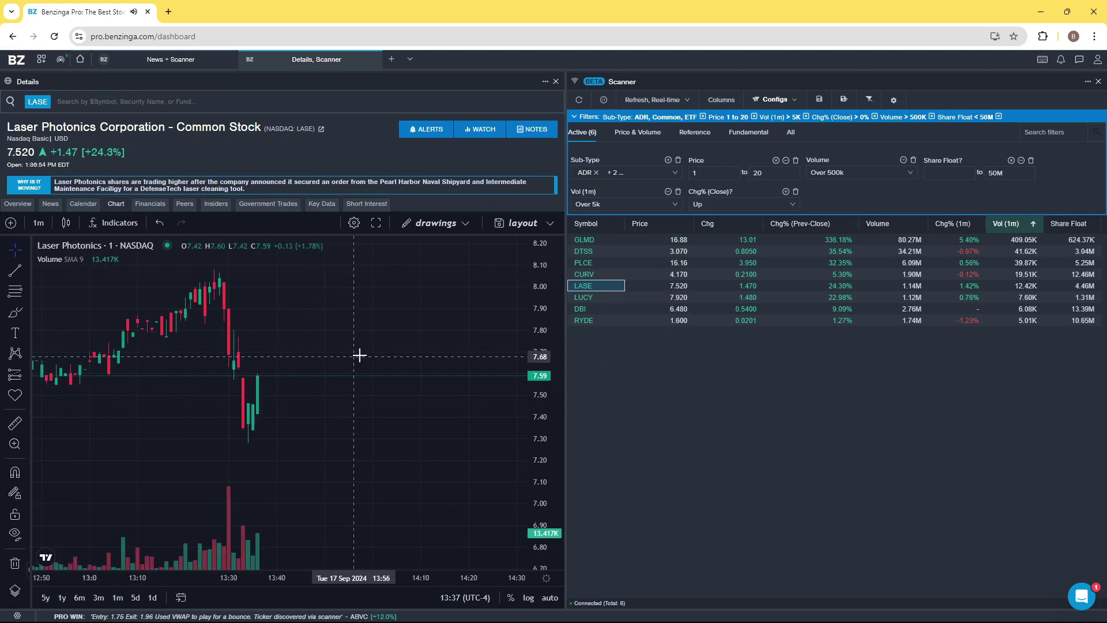
scroll(401, 339, up, 3)
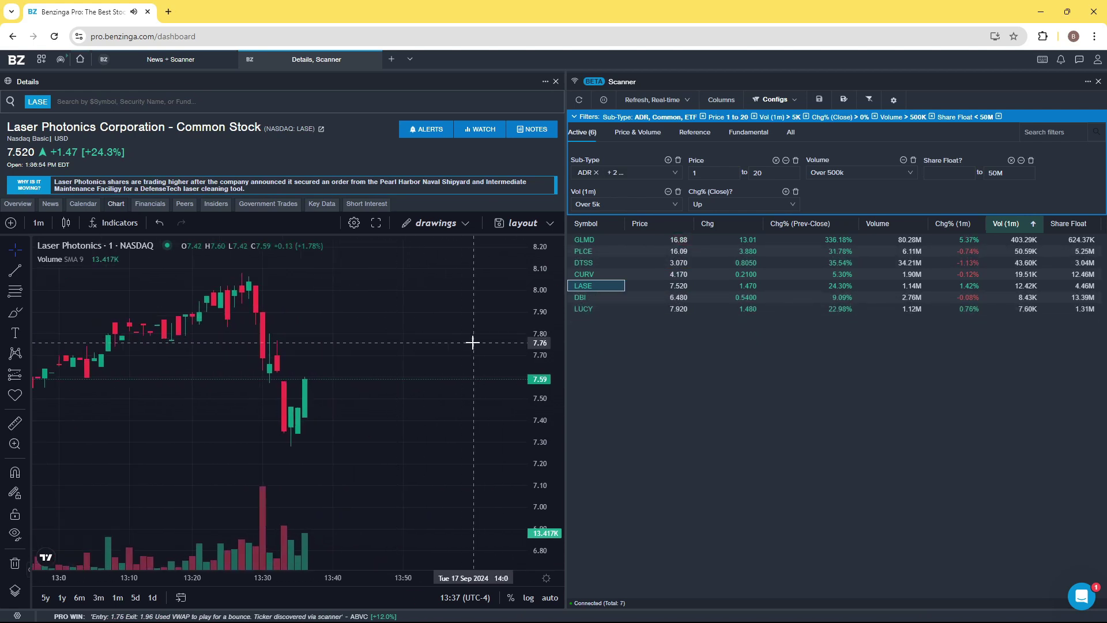
click(585, 301)
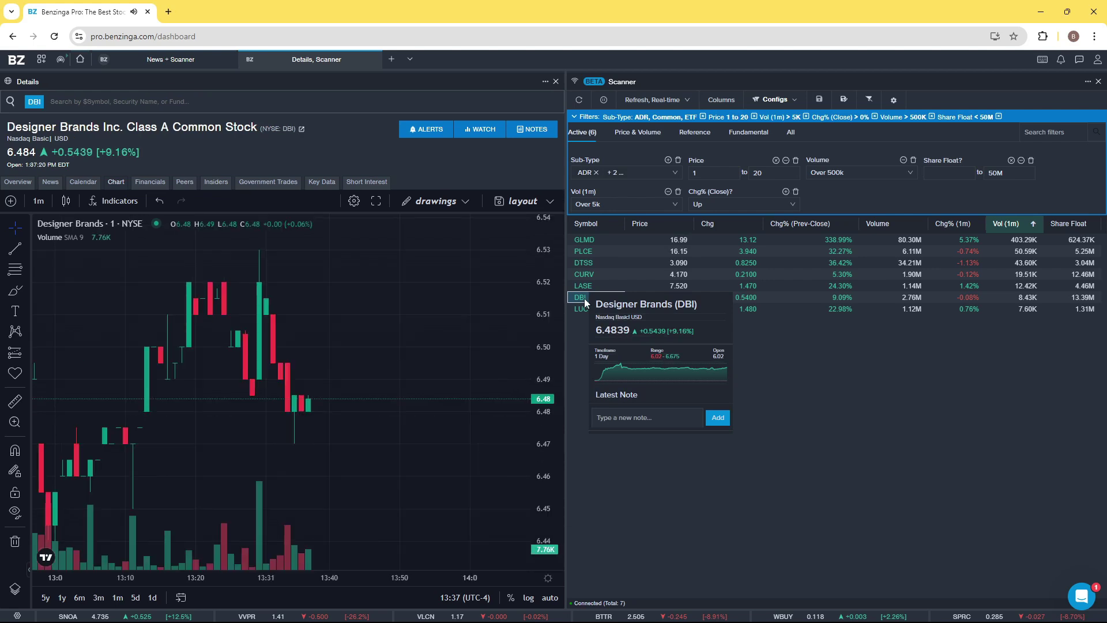
click(581, 309)
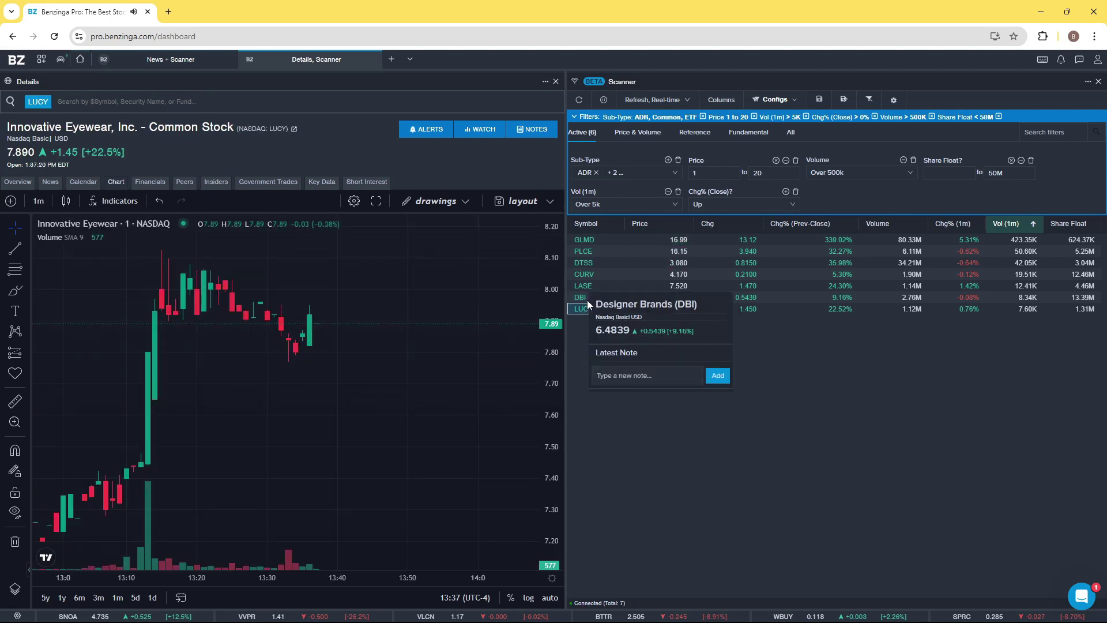
Return to Galmed's chart, zoom it, and pan to recentre the latest bars
click(583, 240)
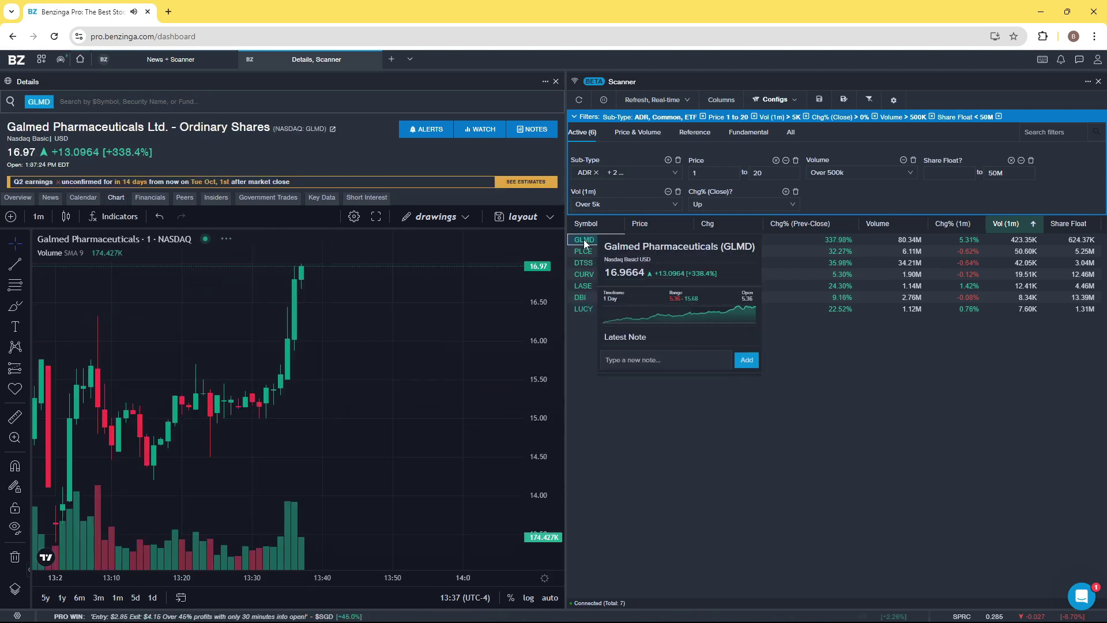
mouse_move(593, 261)
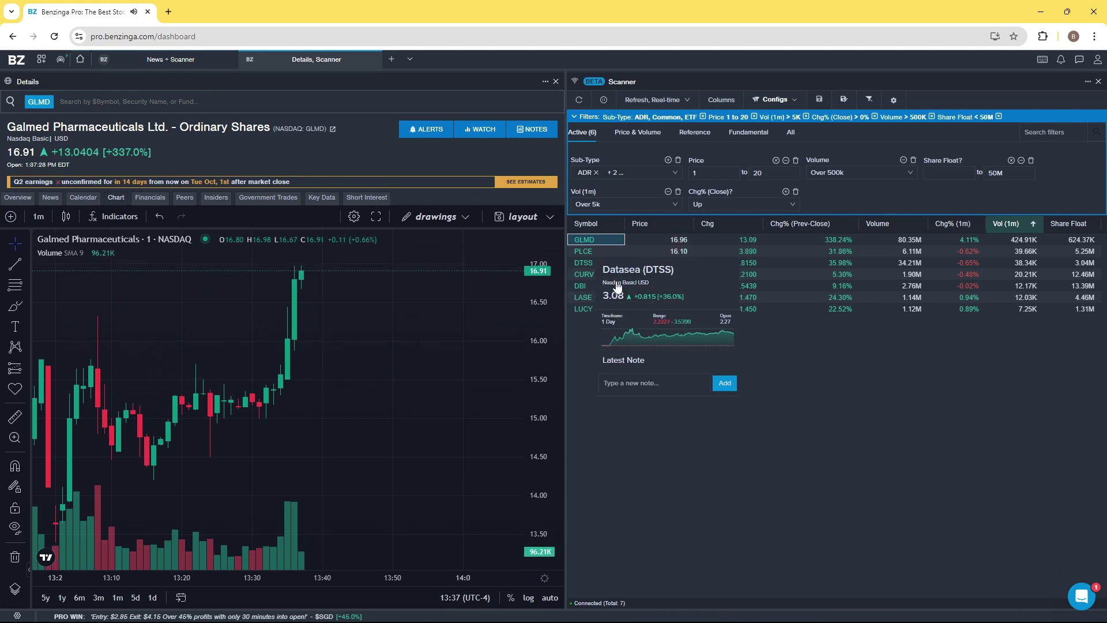
scroll(376, 375, down, 5)
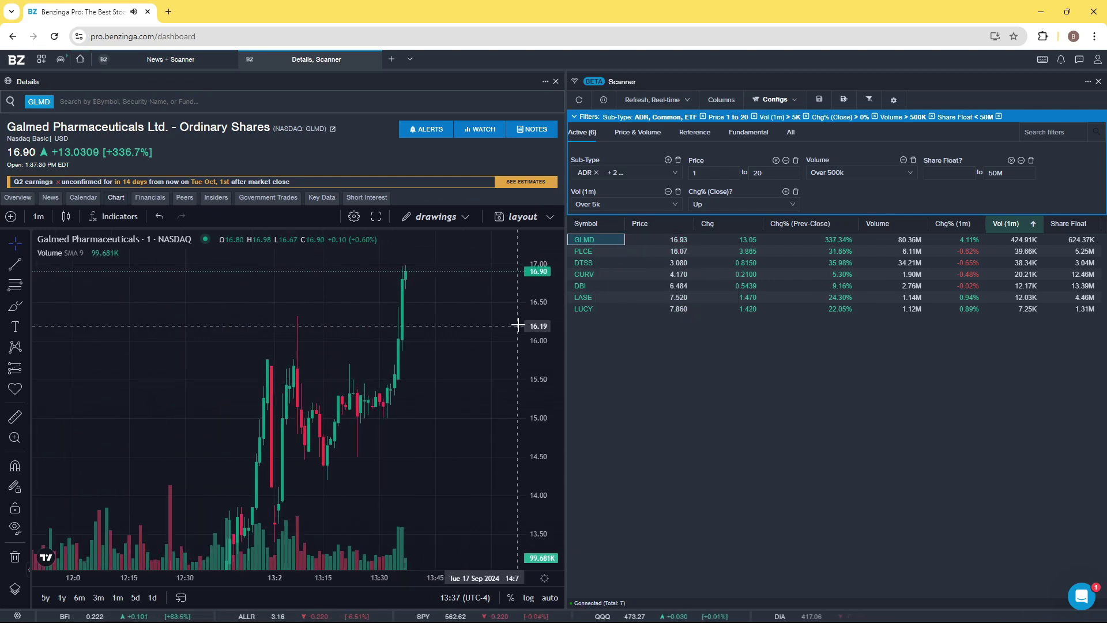
scroll(518, 324, up, 3)
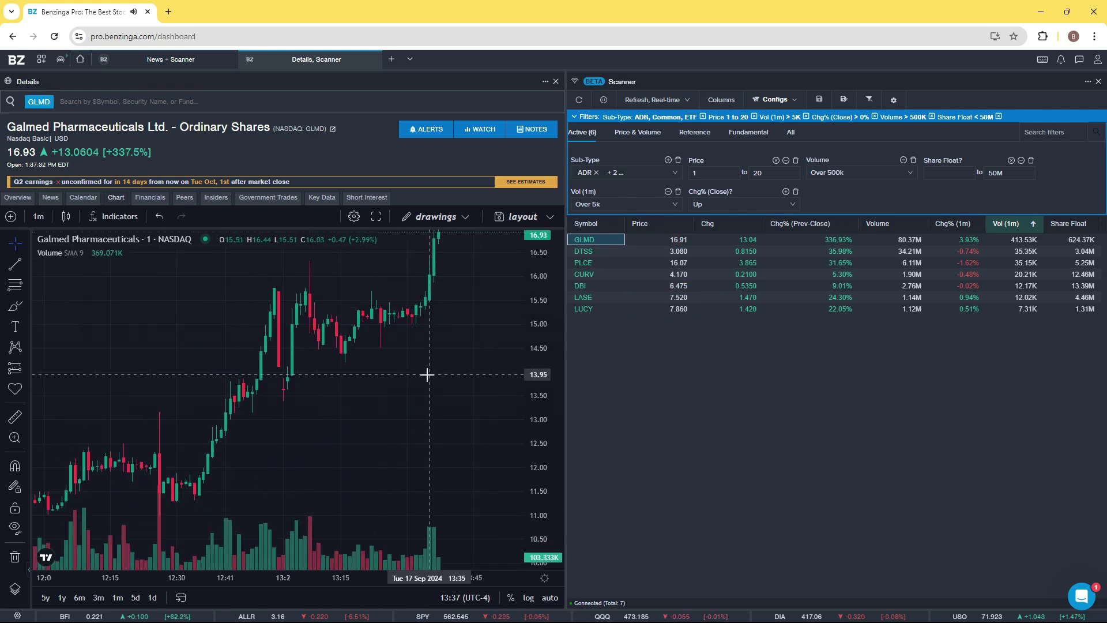
scroll(427, 375, down, 5)
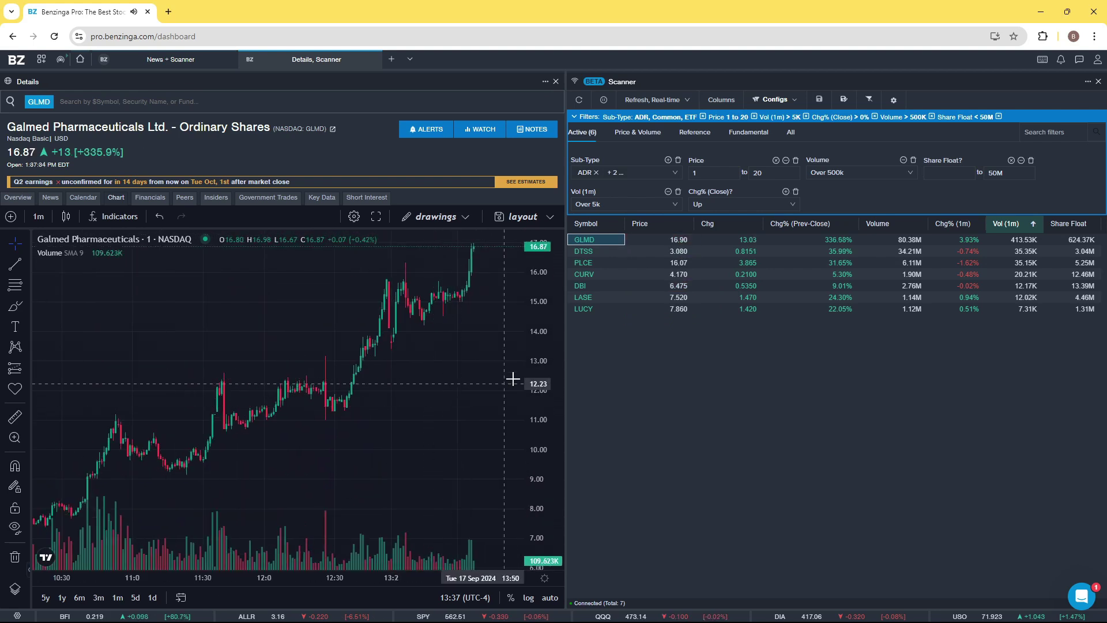
scroll(438, 404, down, 5)
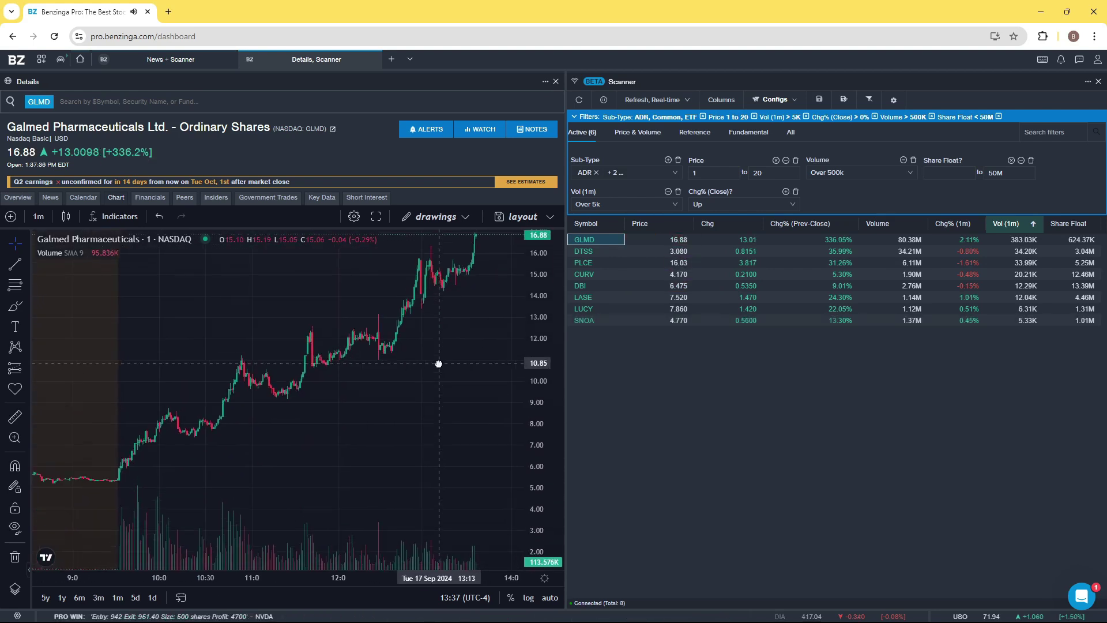
scroll(425, 365, up, 5)
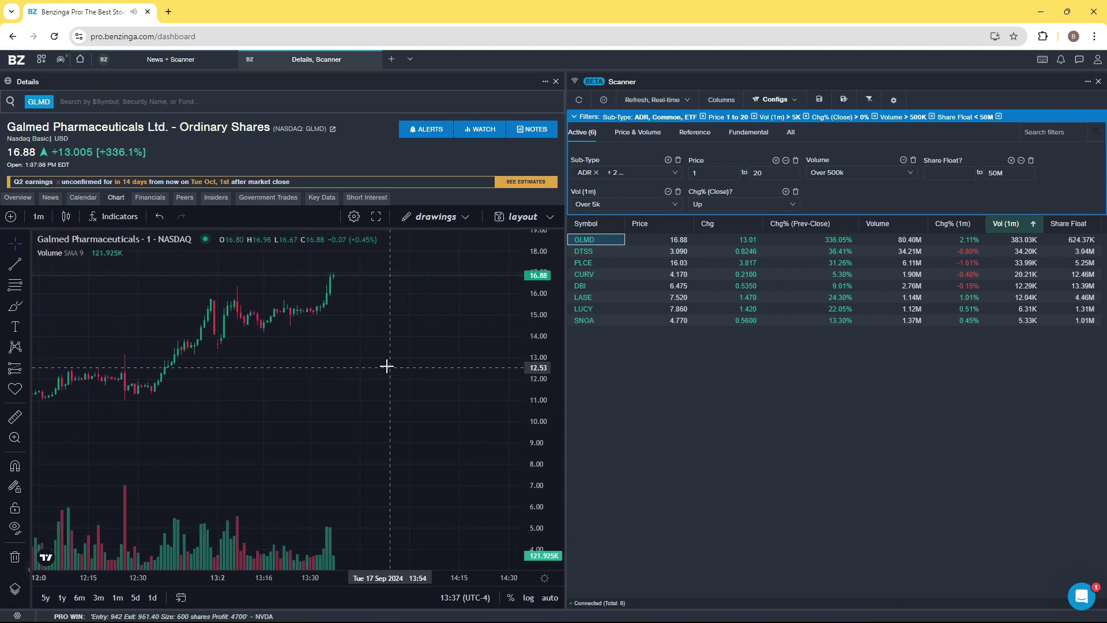
drag(387, 367, 403, 410)
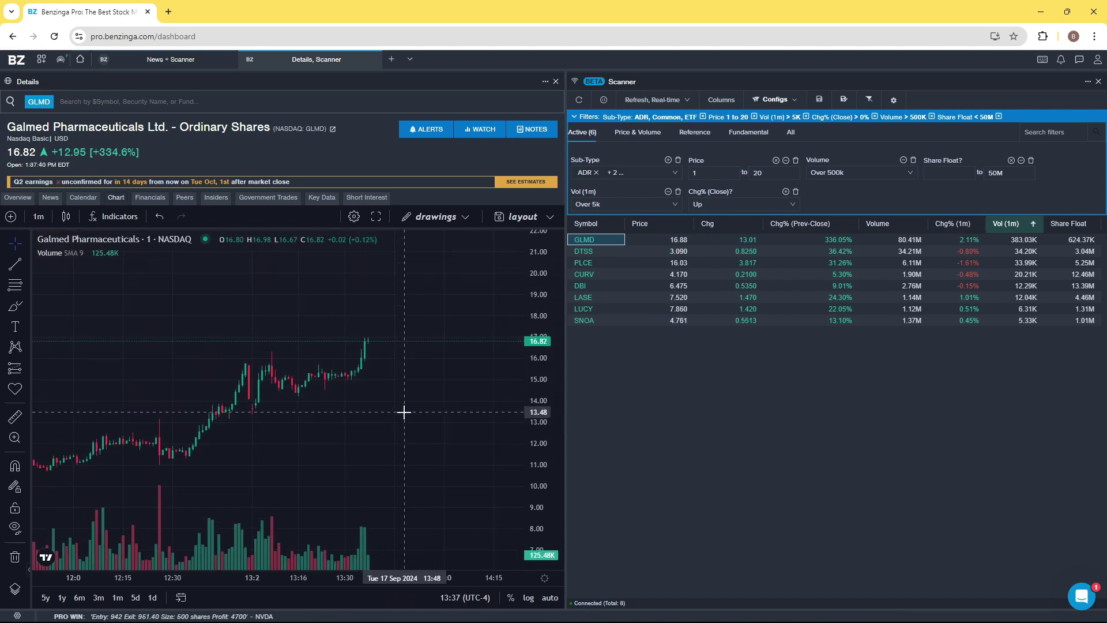